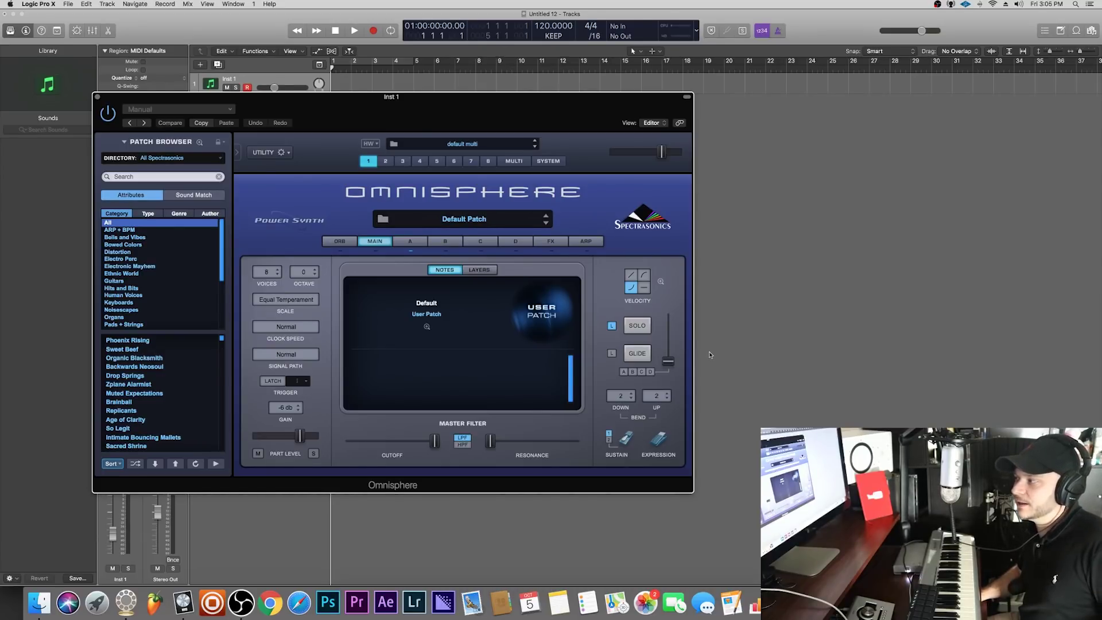
# - Restrict the patch browser to the Hardware Library directory and its Synth Poly category
pyautogui.click(167, 160)
pyautogui.click(171, 179)
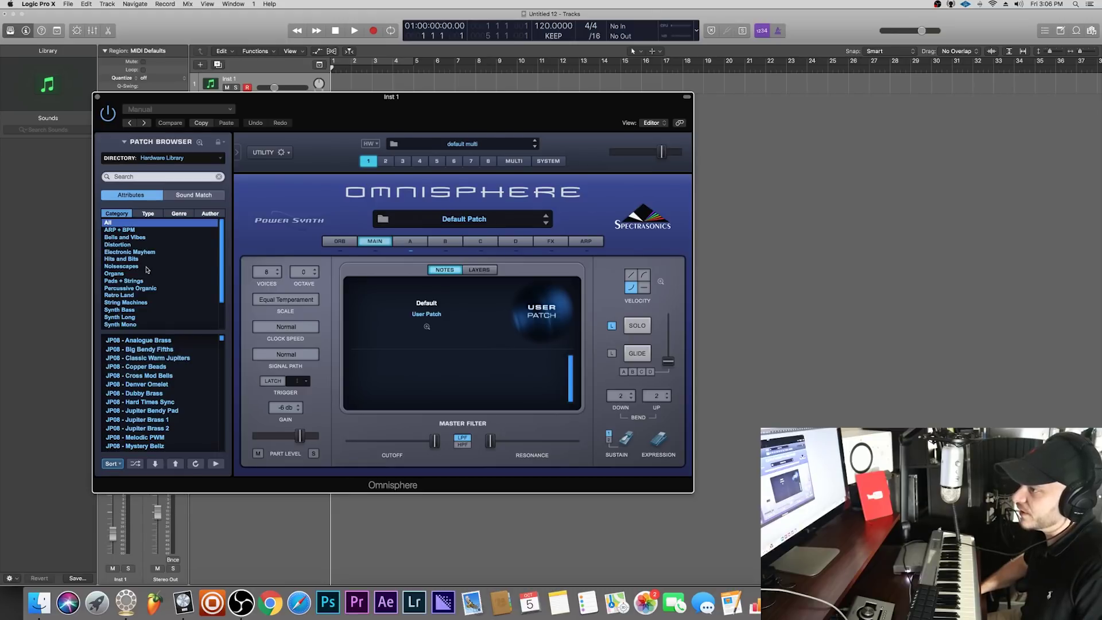
pyautogui.scroll(-2, 165, 280)
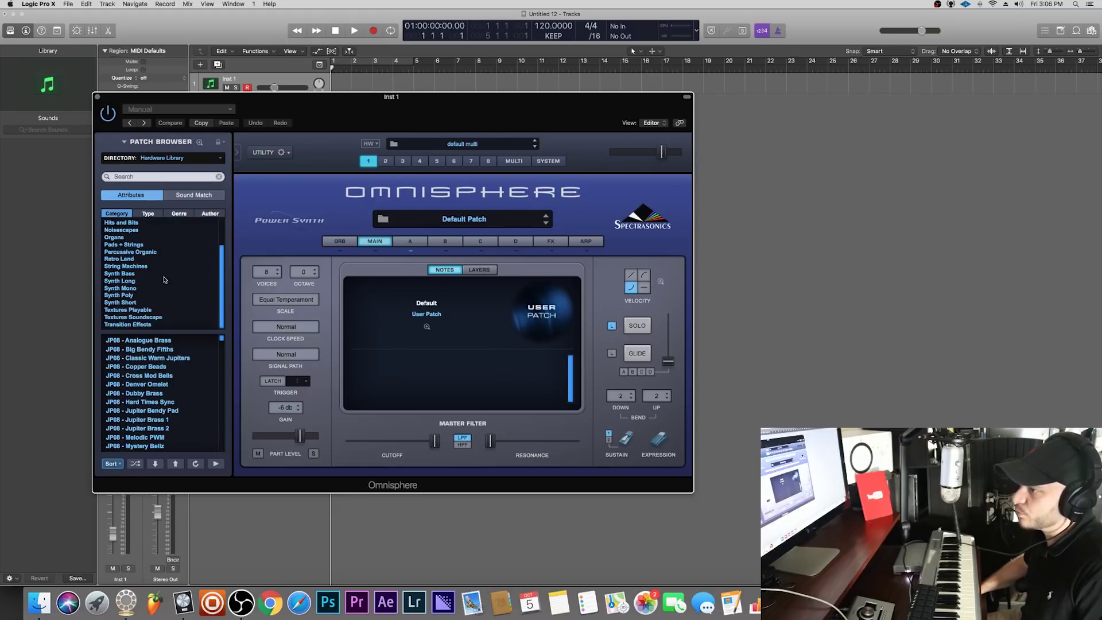
pyautogui.click(127, 295)
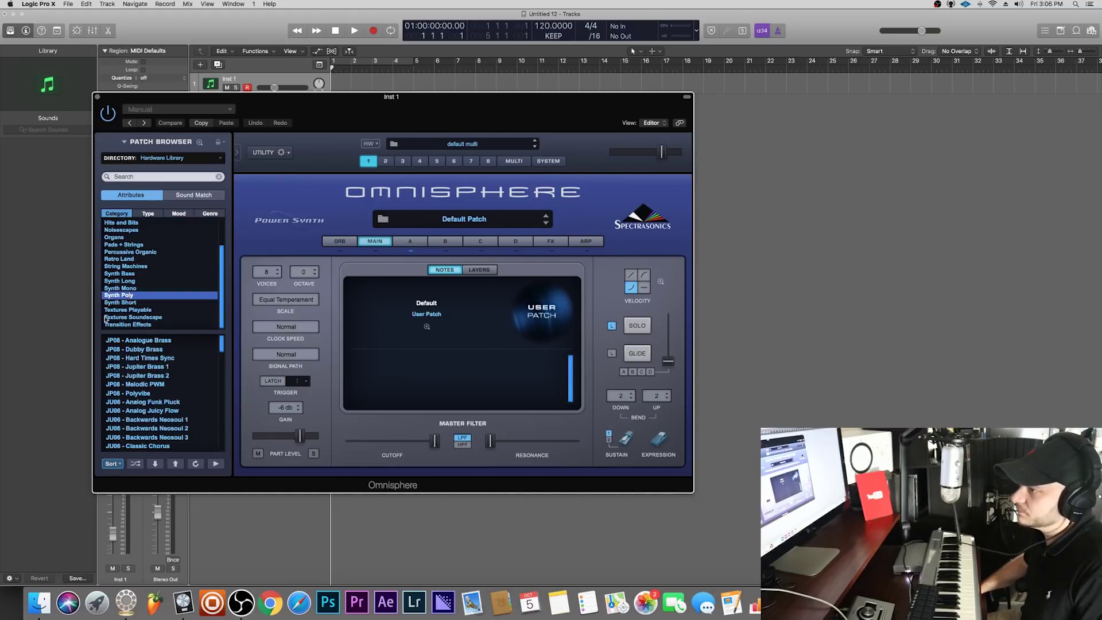
# - Audition the JP08 patches from Analogue Brass to Polyvibe, and load JU06 - Classic Chorus as the sound
pyautogui.click(136, 340)
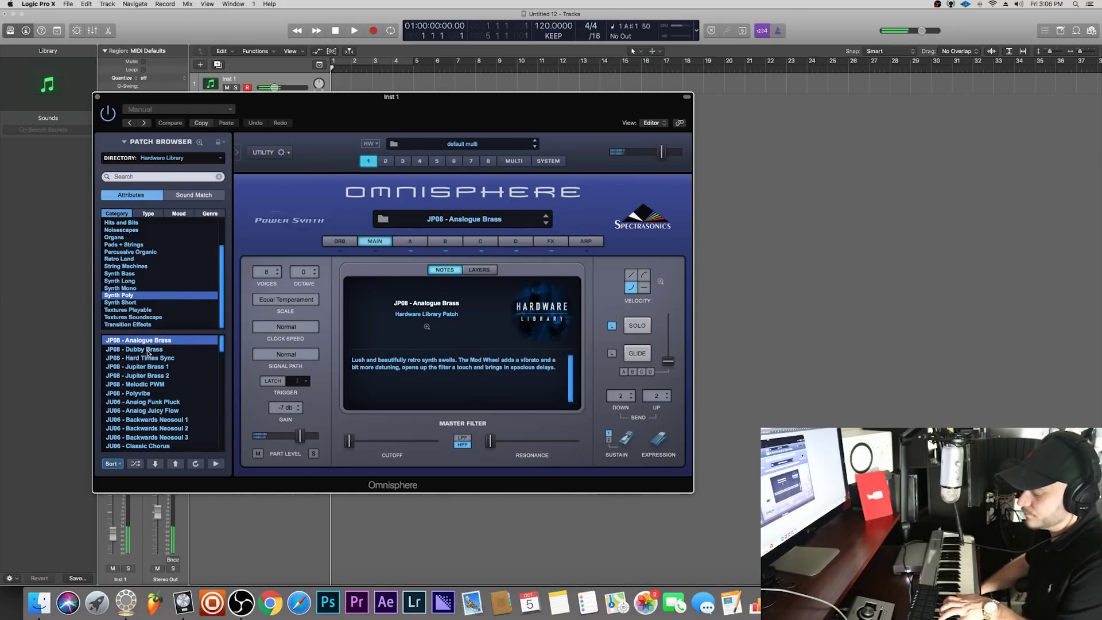
pyautogui.click(143, 350)
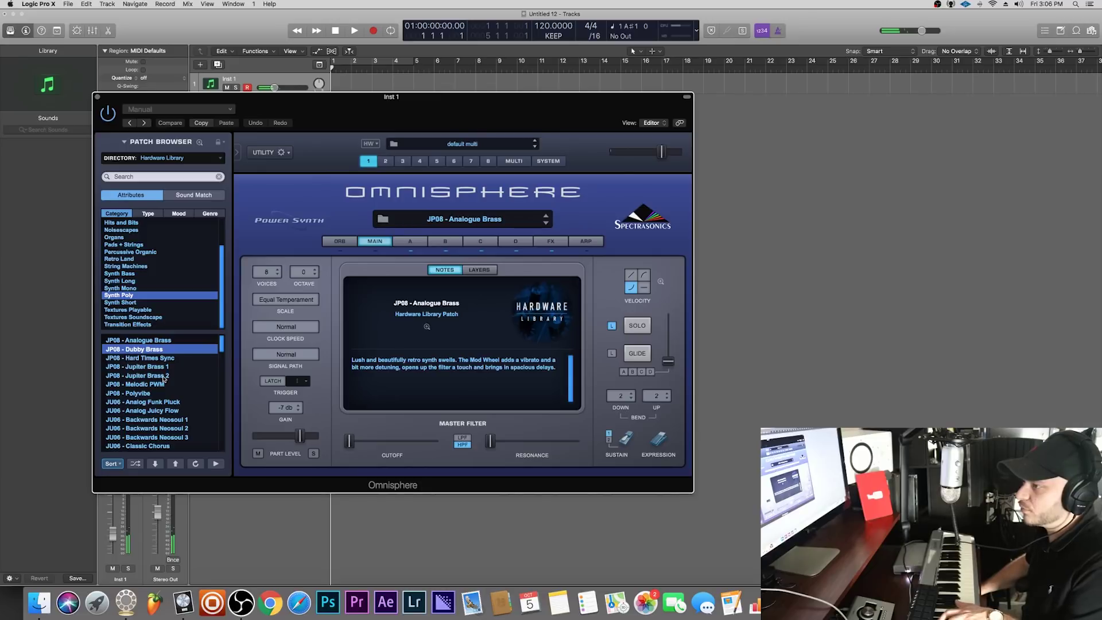
pyautogui.click(146, 359)
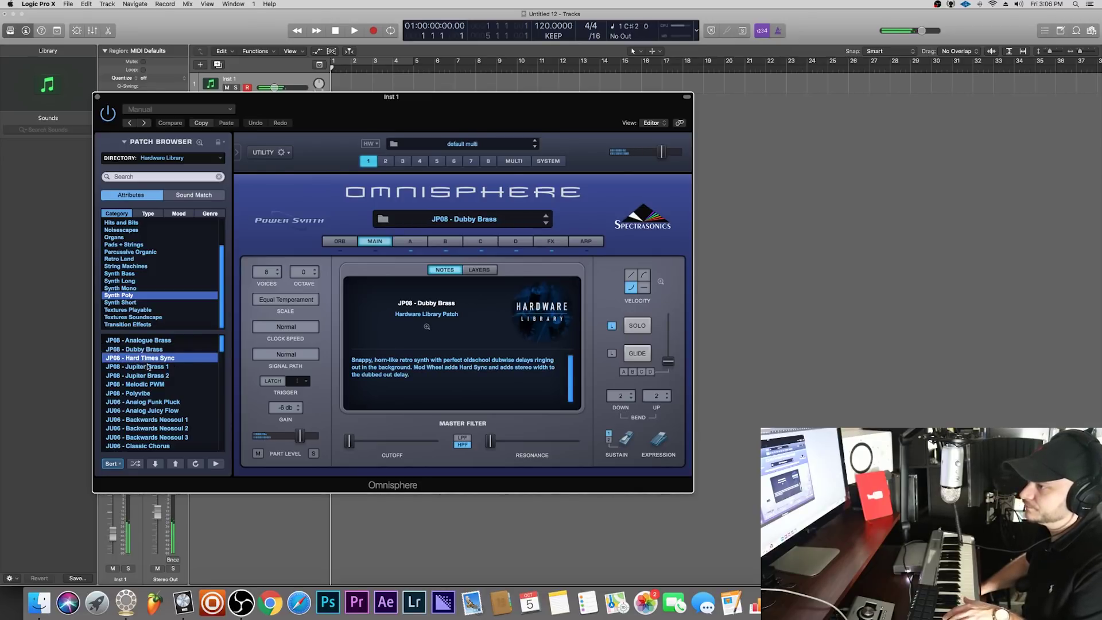
pyautogui.click(148, 368)
pyautogui.click(147, 385)
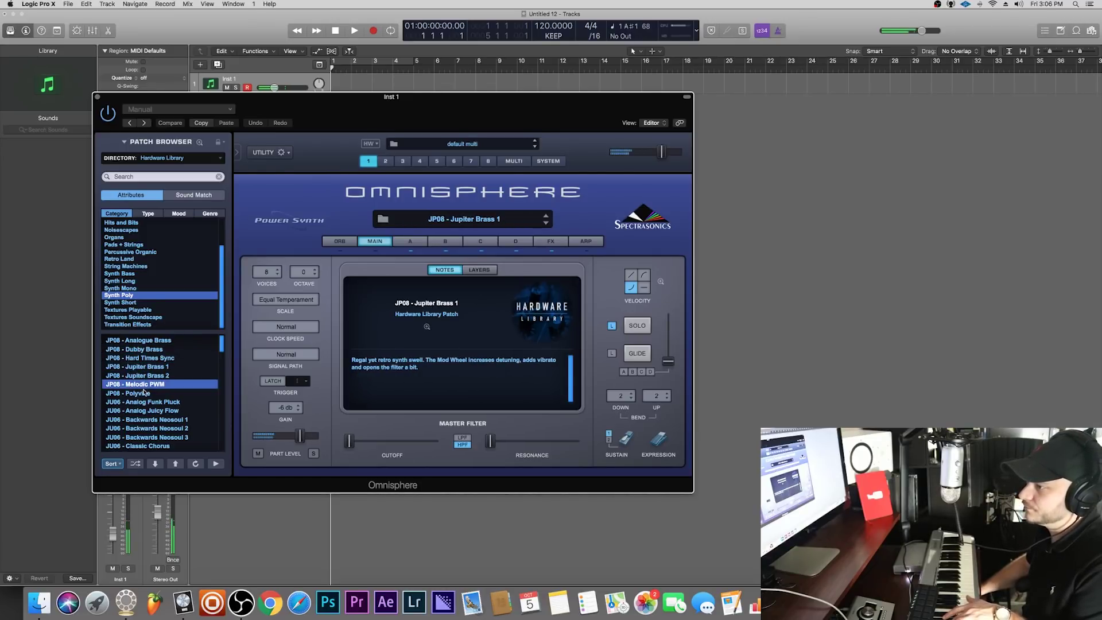
pyautogui.click(150, 394)
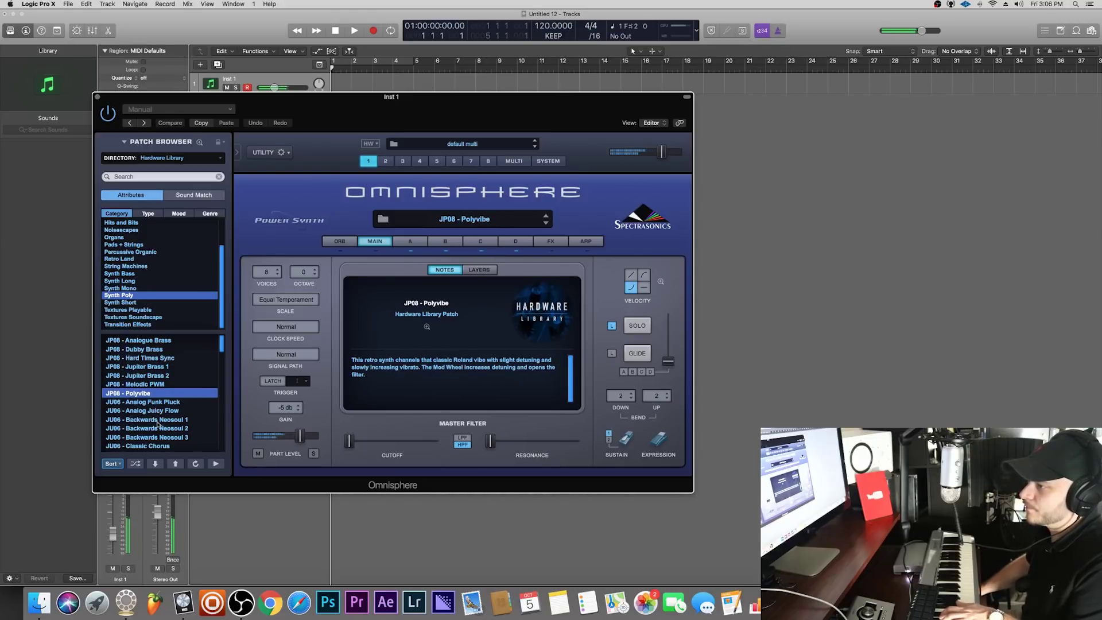
pyautogui.scroll(-3, 160, 427)
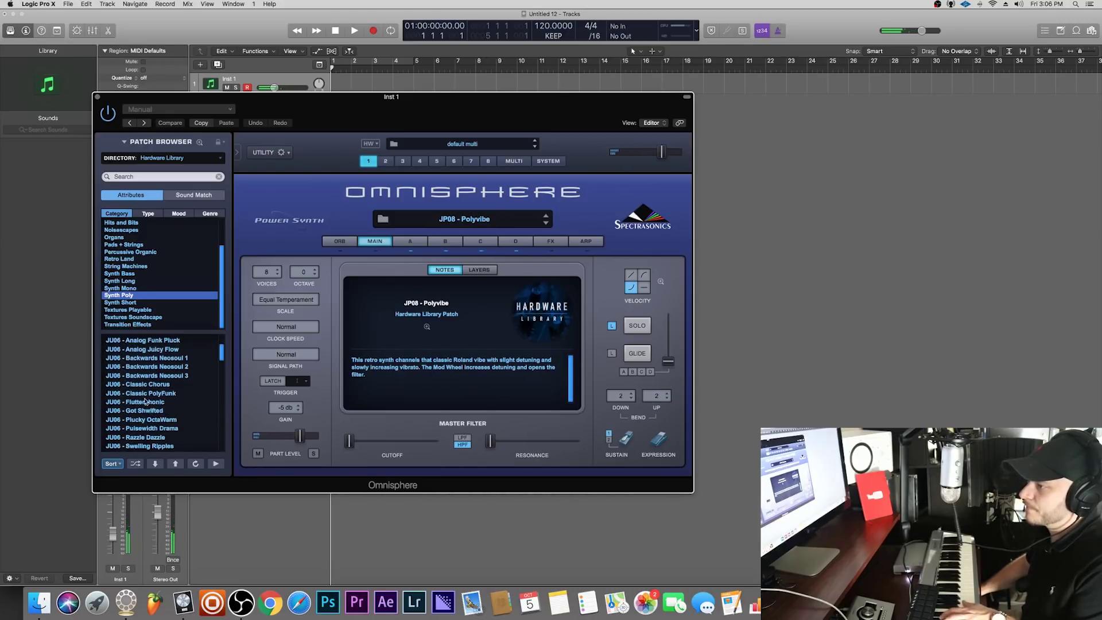
pyautogui.click(144, 383)
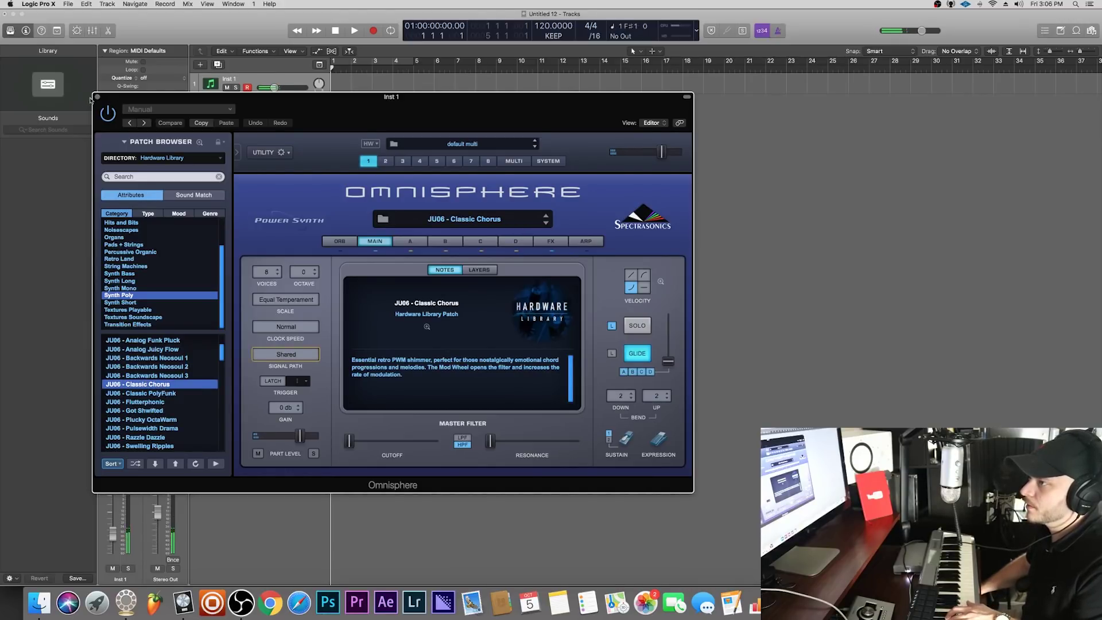
# - Insert a Channel EQ on Inst 1 with a low cut at about 180 Hz and a 2.5 dB boost near 2450 Hz
pyautogui.moveTo(340, 117); pyautogui.dragTo(480, 208)
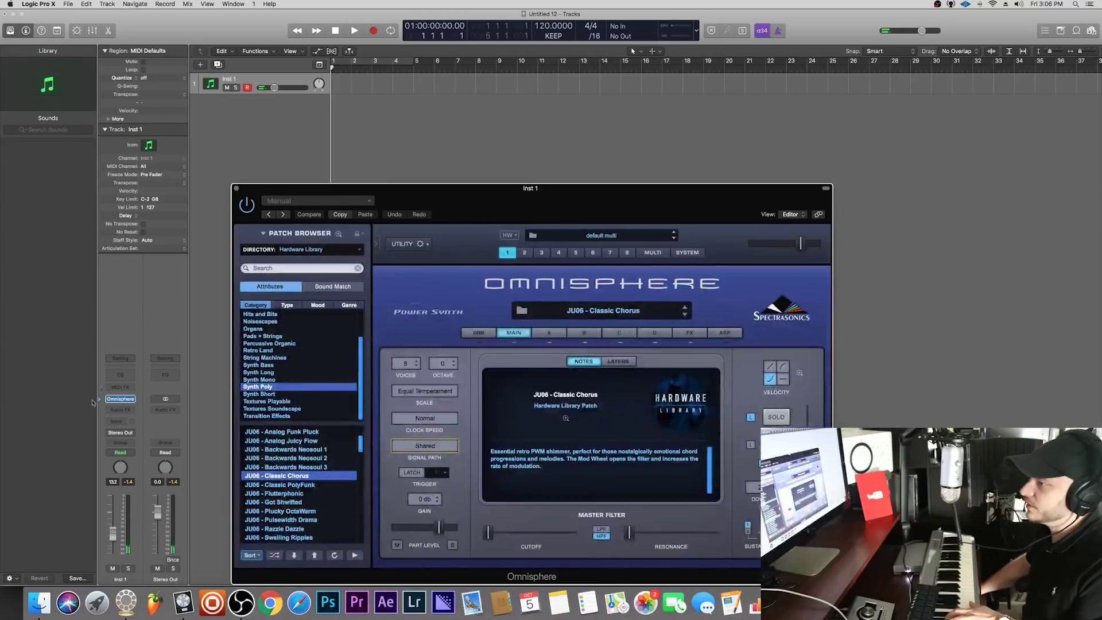
pyautogui.click(120, 376)
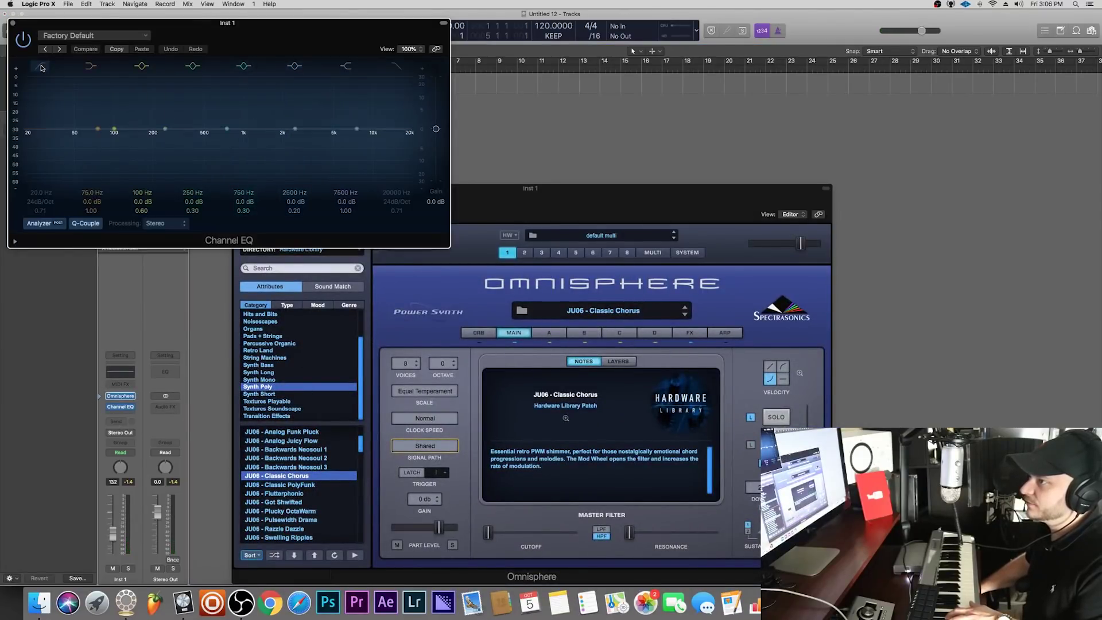
pyautogui.moveTo(58, 117); pyautogui.dragTo(165, 159)
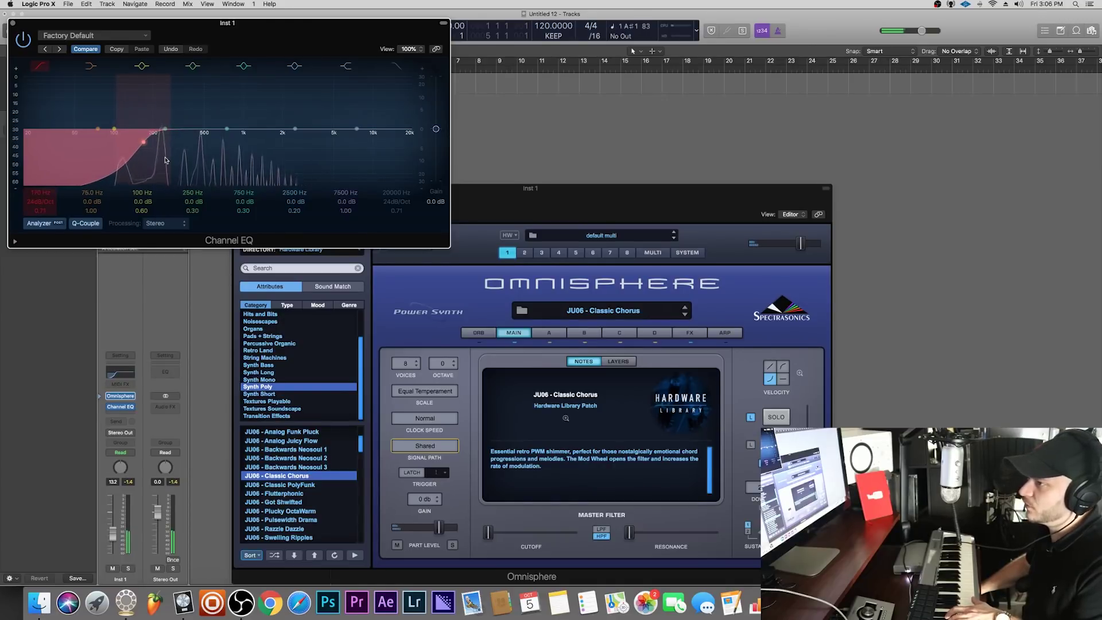
pyautogui.moveTo(313, 134)
pyautogui.mouseDown()
pyautogui.moveTo(299, 120)
pyautogui.moveTo(228, 117)
pyautogui.moveTo(296, 121)
pyautogui.mouseUp()
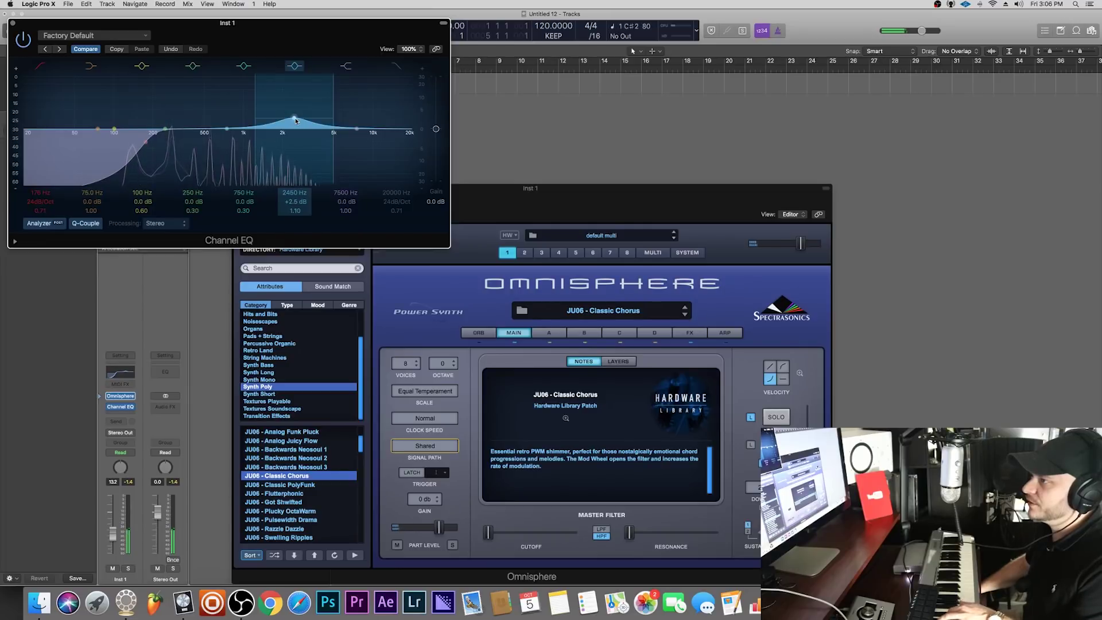
pyautogui.click(13, 23)
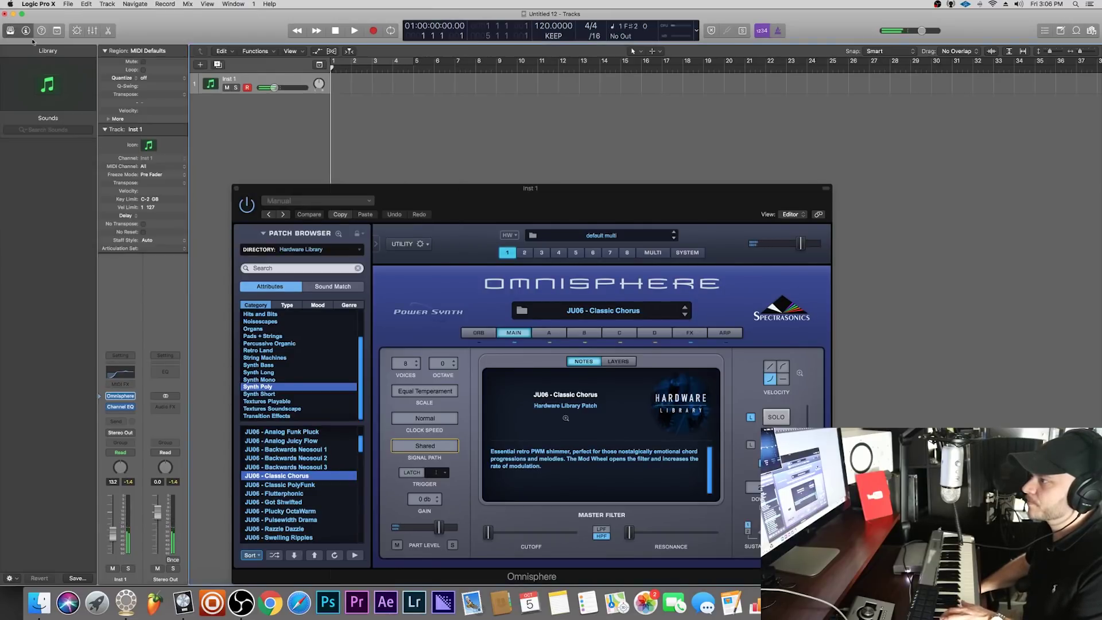
# - Add a Spring Verb to the empty slot of the patch's common effects rack, lower its mix slightly, and close the synth
pyautogui.click(690, 333)
pyautogui.moveTo(649, 214); pyautogui.dragTo(633, 106)
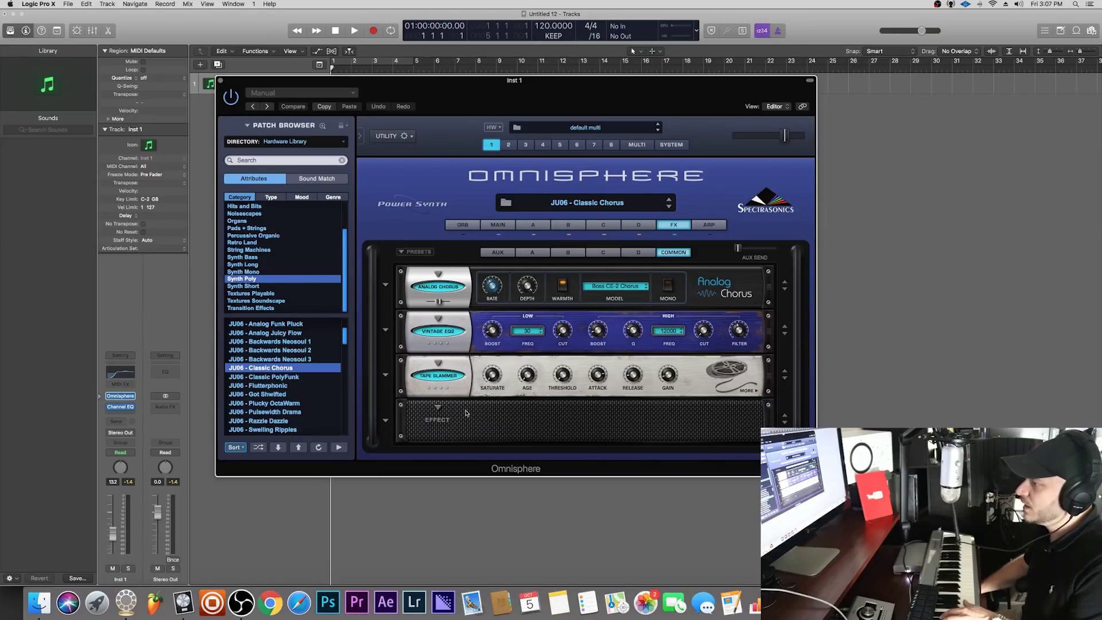
pyautogui.click(439, 409)
pyautogui.moveTo(462, 488)
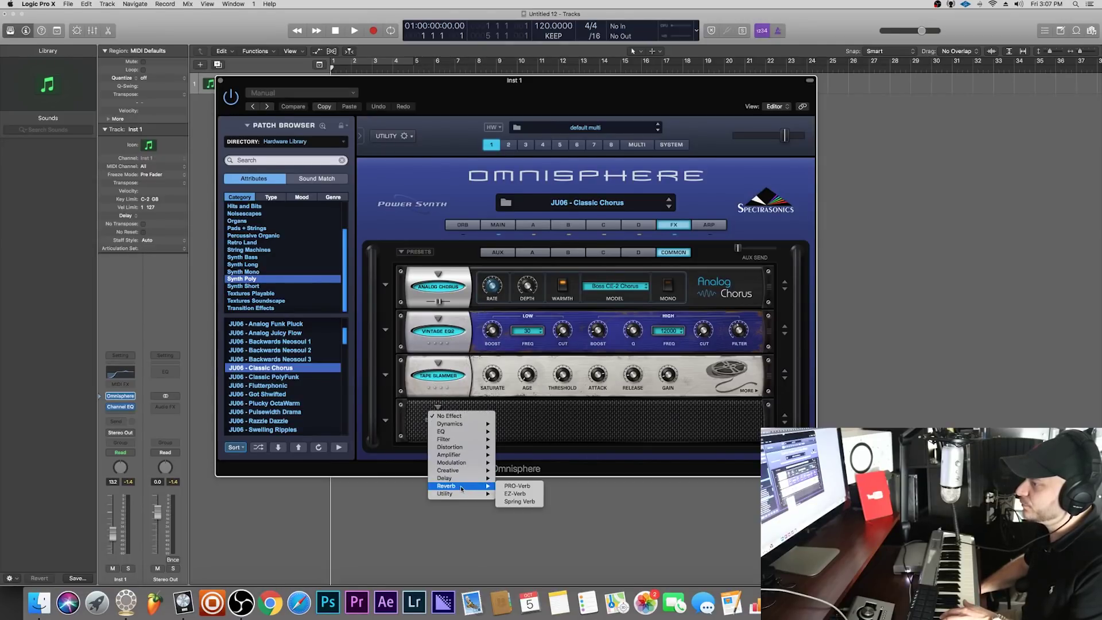
pyautogui.click(519, 501)
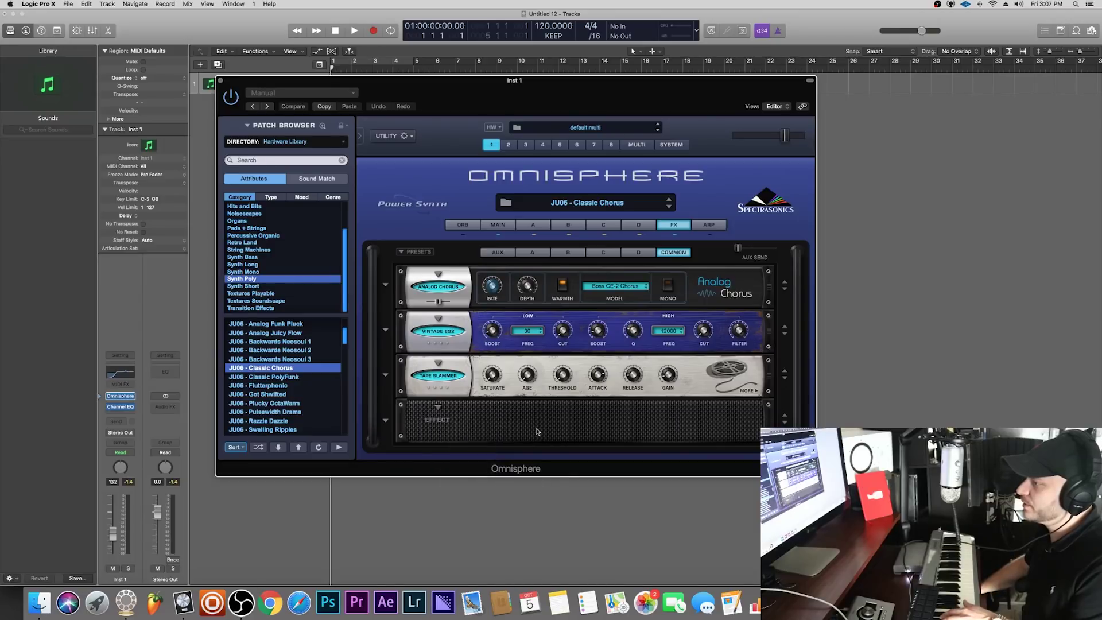
pyautogui.moveTo(430, 435); pyautogui.dragTo(433, 436)
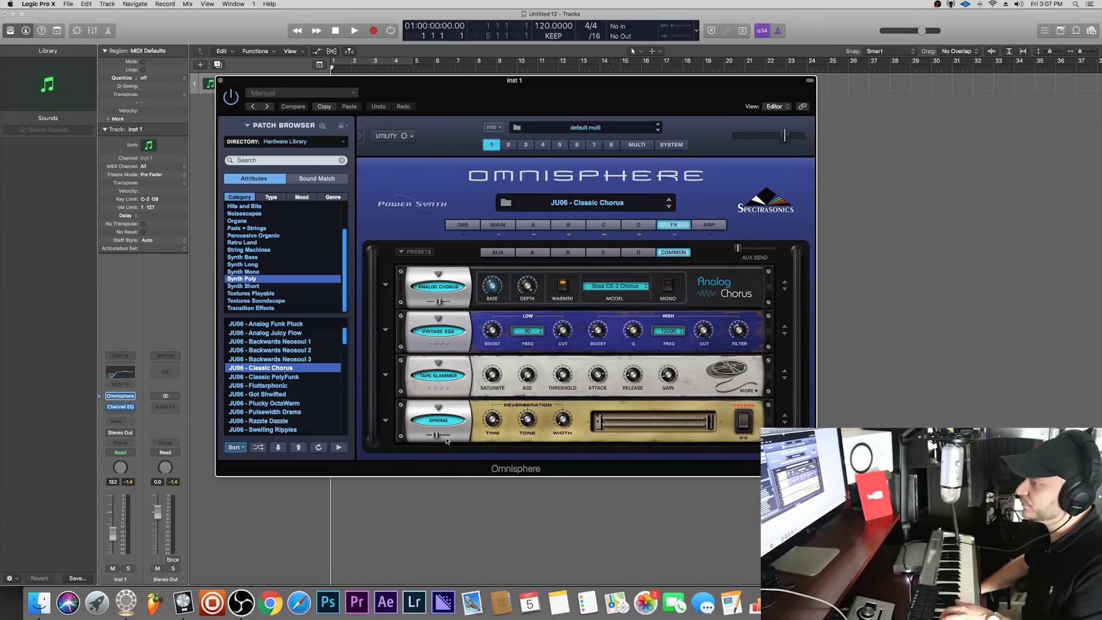
pyautogui.moveTo(428, 435); pyautogui.dragTo(433, 437)
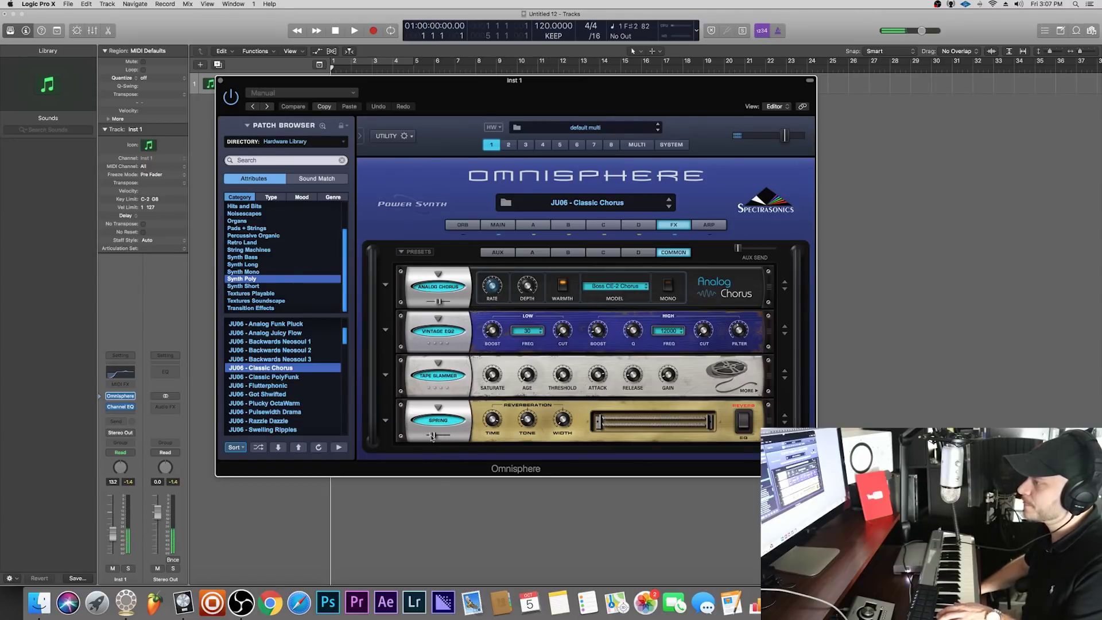
pyautogui.click(220, 82)
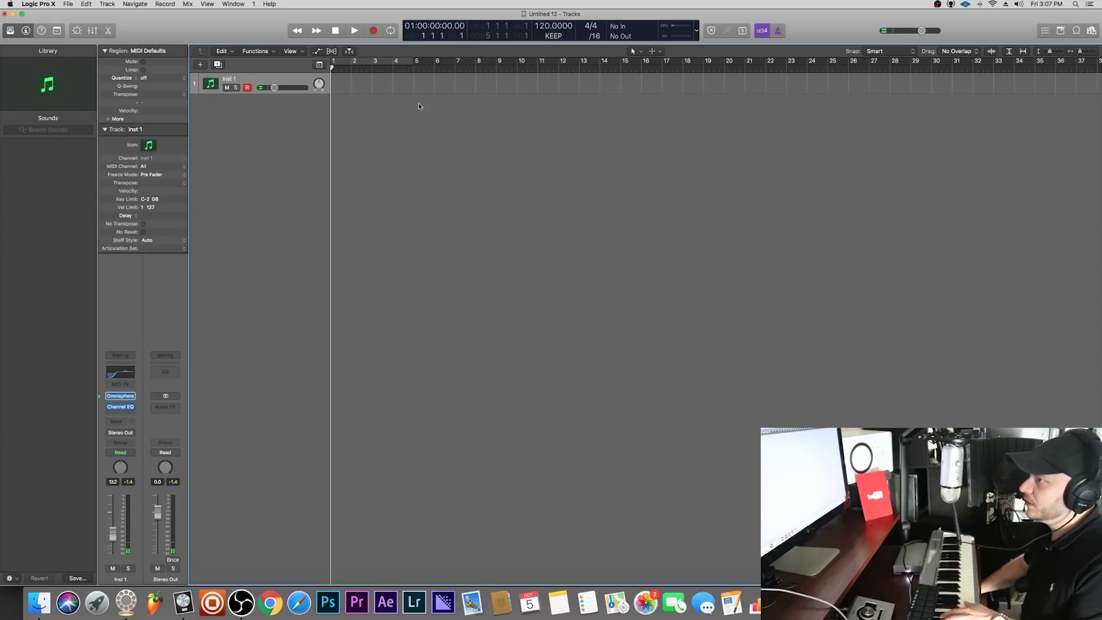
# - Draw a four-bar MIDI region at bar 1 of the Inst 1 track with the Pencil tool and open it in an enlarged Piano Roll
pyautogui.click(644, 54)
pyautogui.click(654, 74)
pyautogui.keyDown('super'); pyautogui.click(347, 89); pyautogui.keyUp('super')
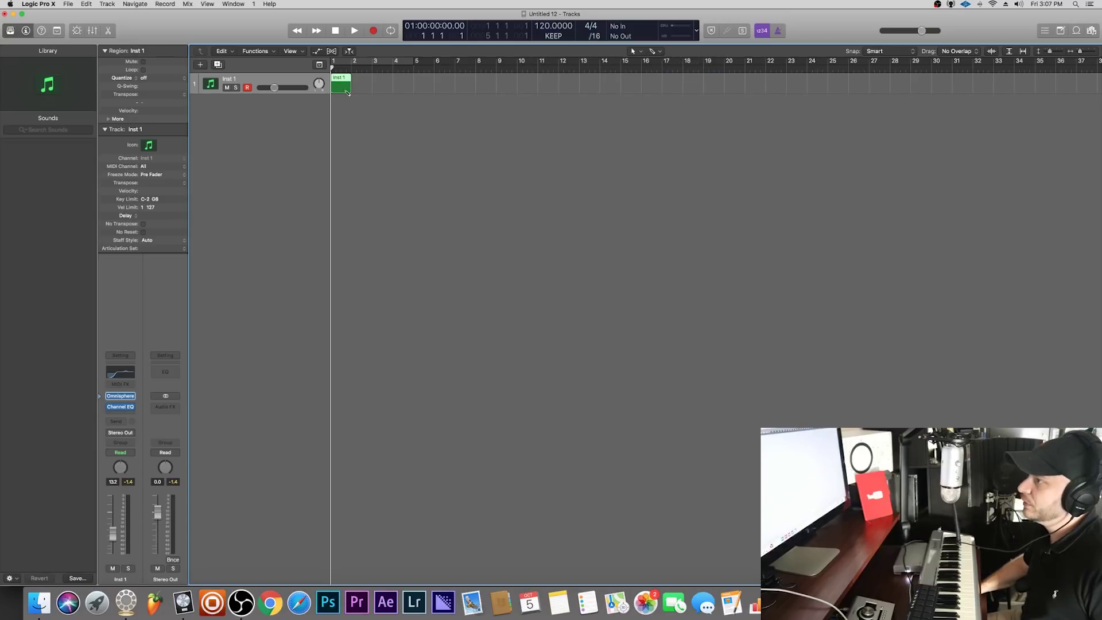
pyautogui.moveTo(351, 91); pyautogui.dragTo(412, 90)
pyautogui.doubleClick(341, 90)
pyautogui.moveTo(400, 404); pyautogui.dragTo(400, 186)
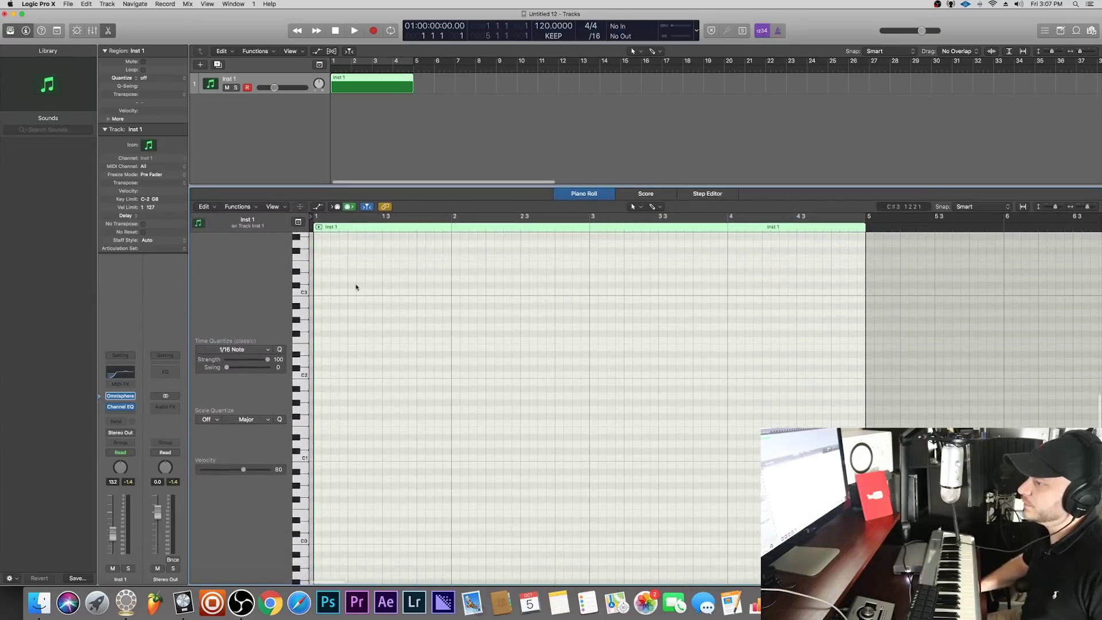
# - Set the Piano Roll's scale quantize to D# Harmonic Minor
pyautogui.click(210, 420)
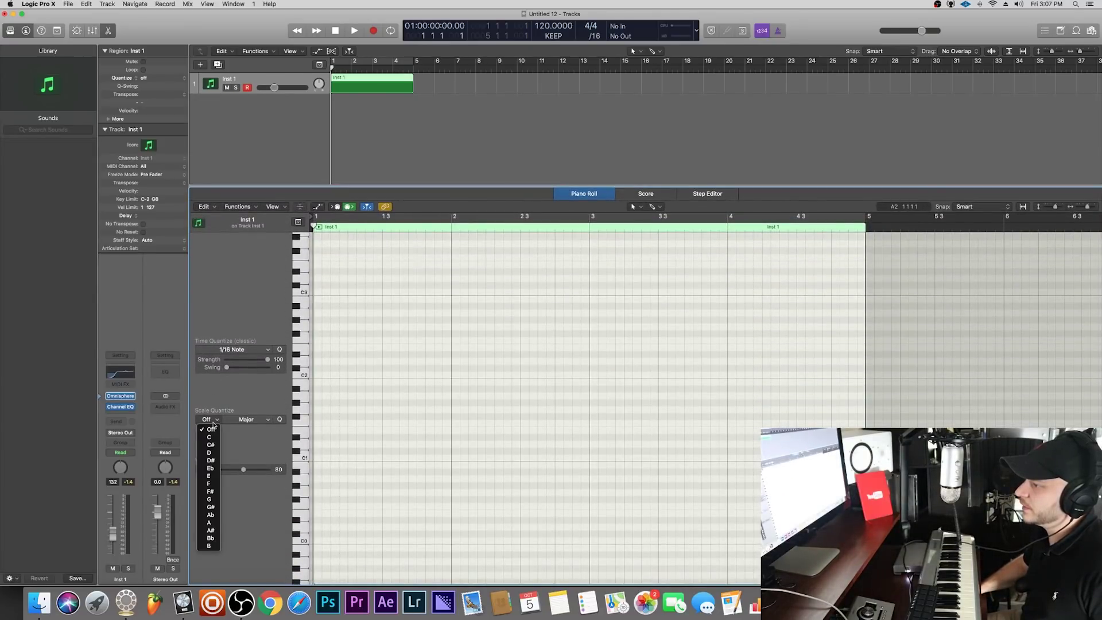
pyautogui.click(219, 476)
pyautogui.click(253, 421)
pyautogui.click(210, 422)
pyautogui.click(209, 421)
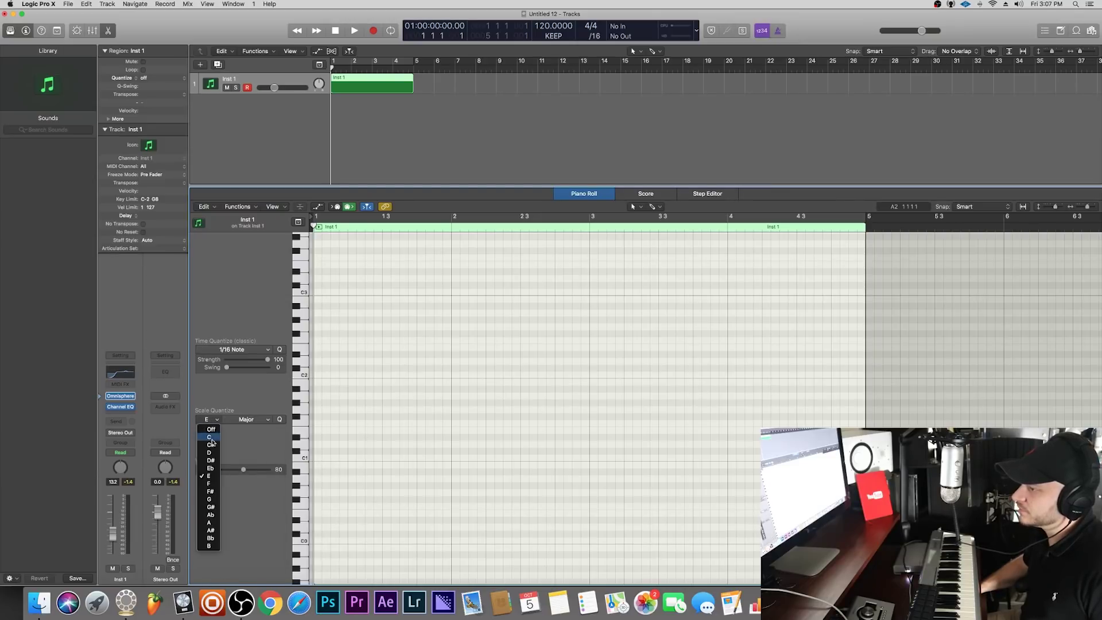
pyautogui.click(210, 468)
pyautogui.click(253, 421)
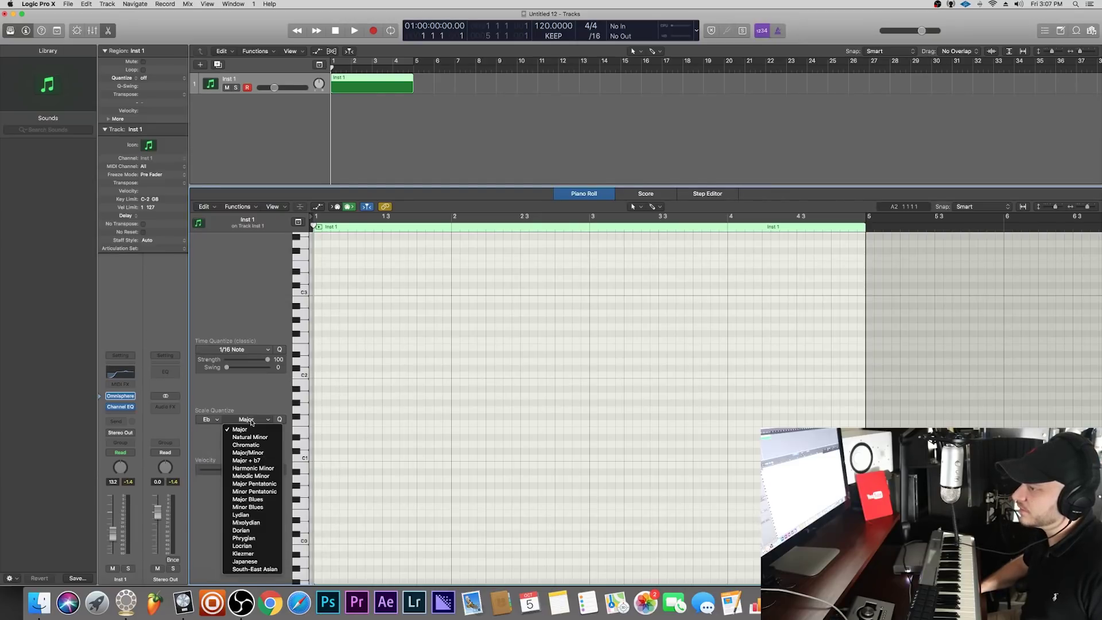
pyautogui.click(272, 469)
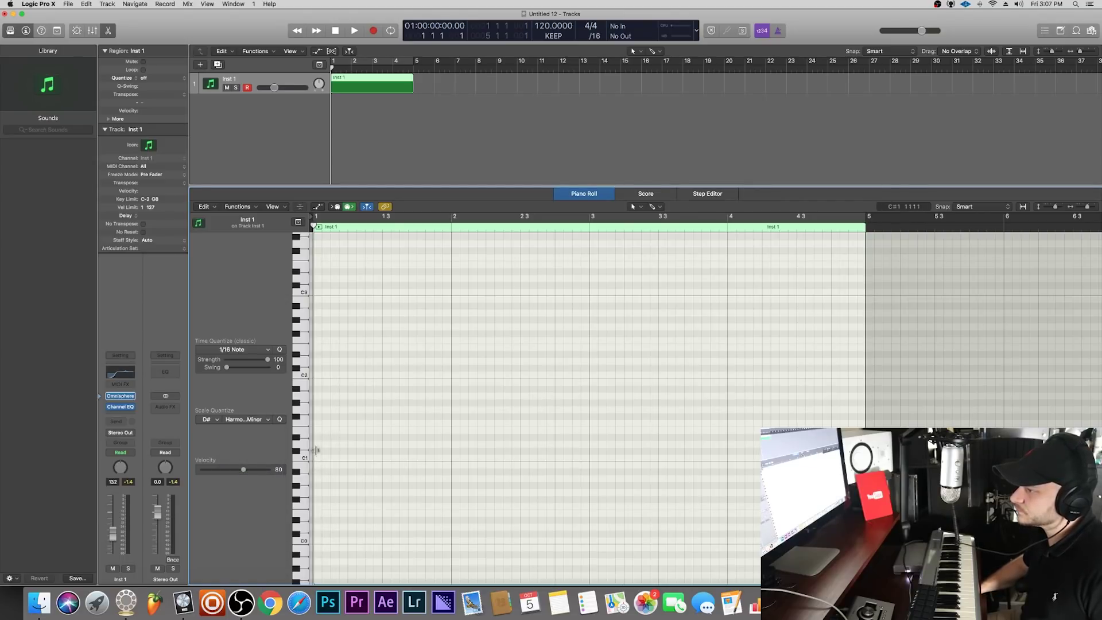
# - Make the Brush Tool the Piano Roll's secondary tool and paint a three-note chord of A#1, D2 and F2 at the start of bar 1
pyautogui.click(652, 206)
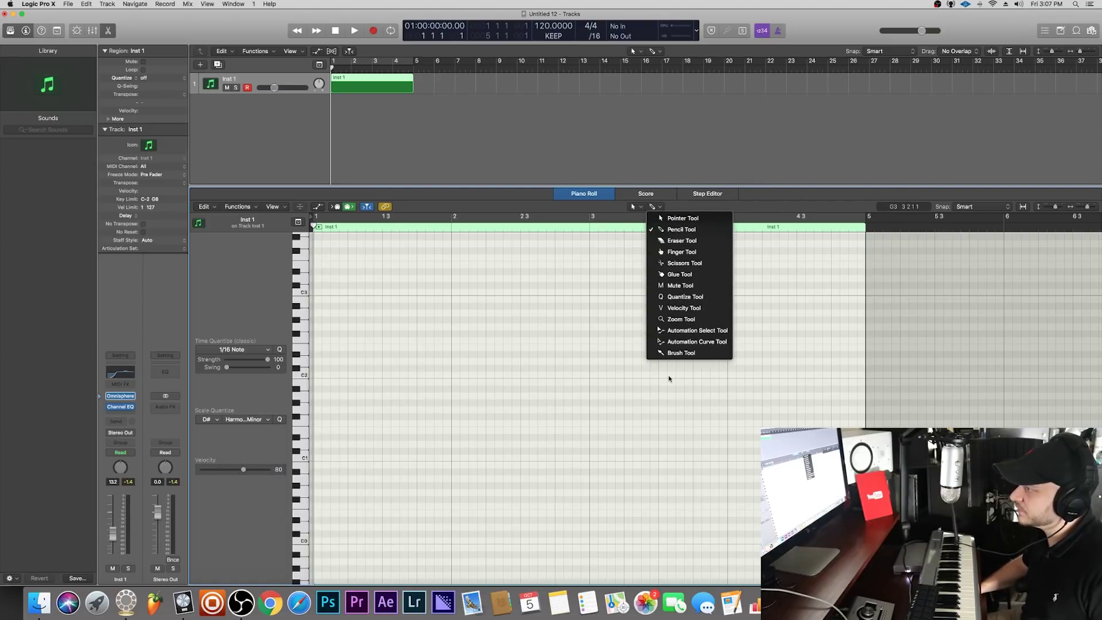
pyautogui.click(677, 356)
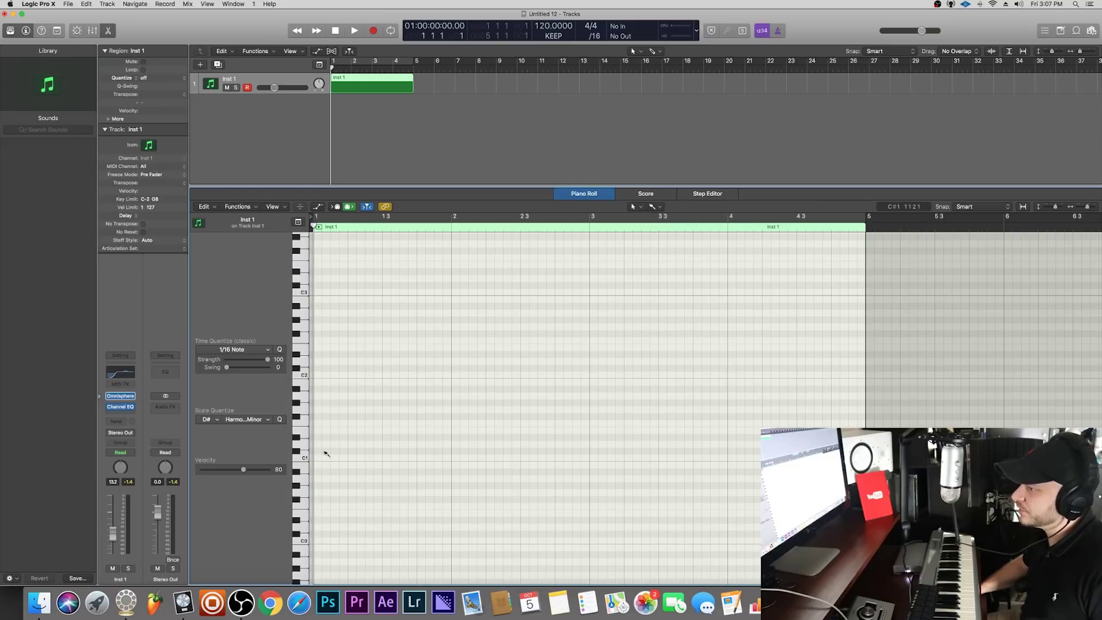
pyautogui.click(318, 471)
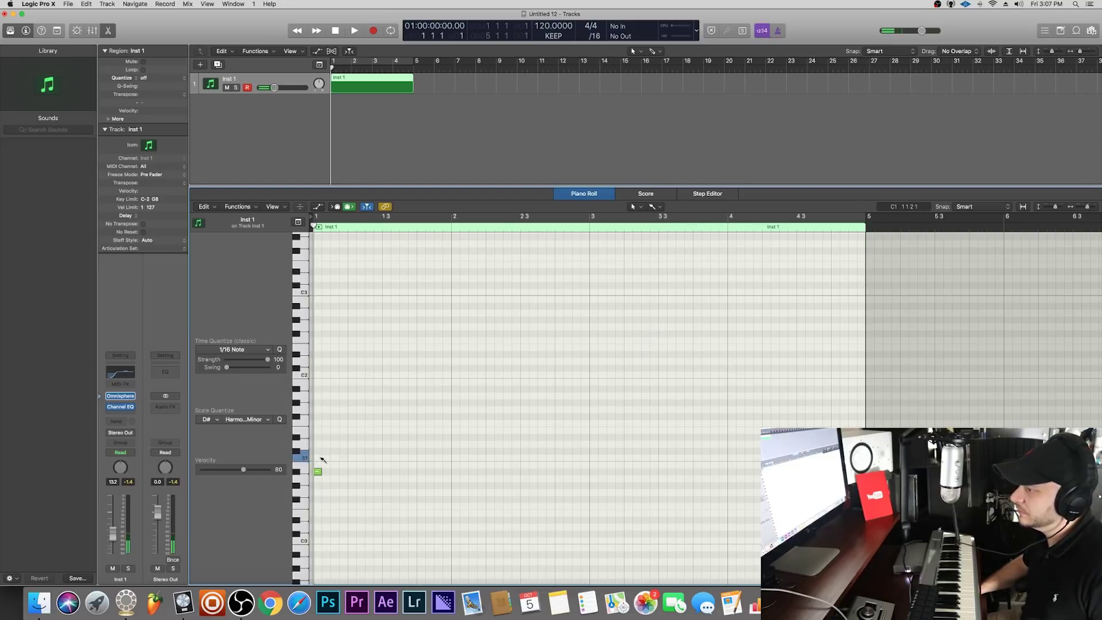
pyautogui.click(318, 439)
pyautogui.click(319, 423)
pyautogui.press('super+z')
pyautogui.click(318, 431)
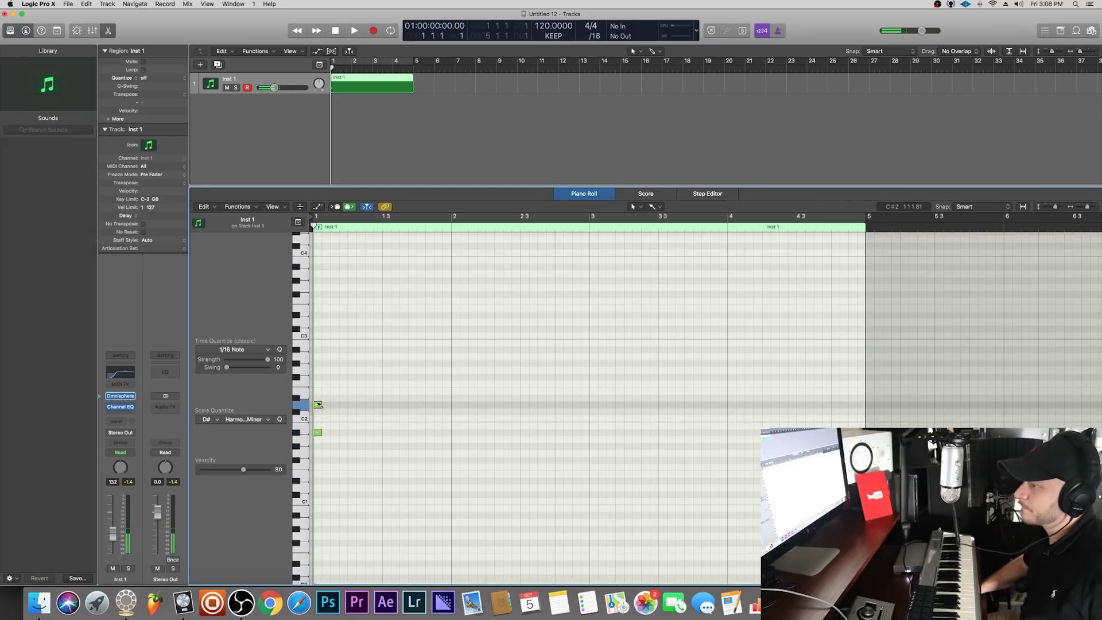
pyautogui.click(318, 383)
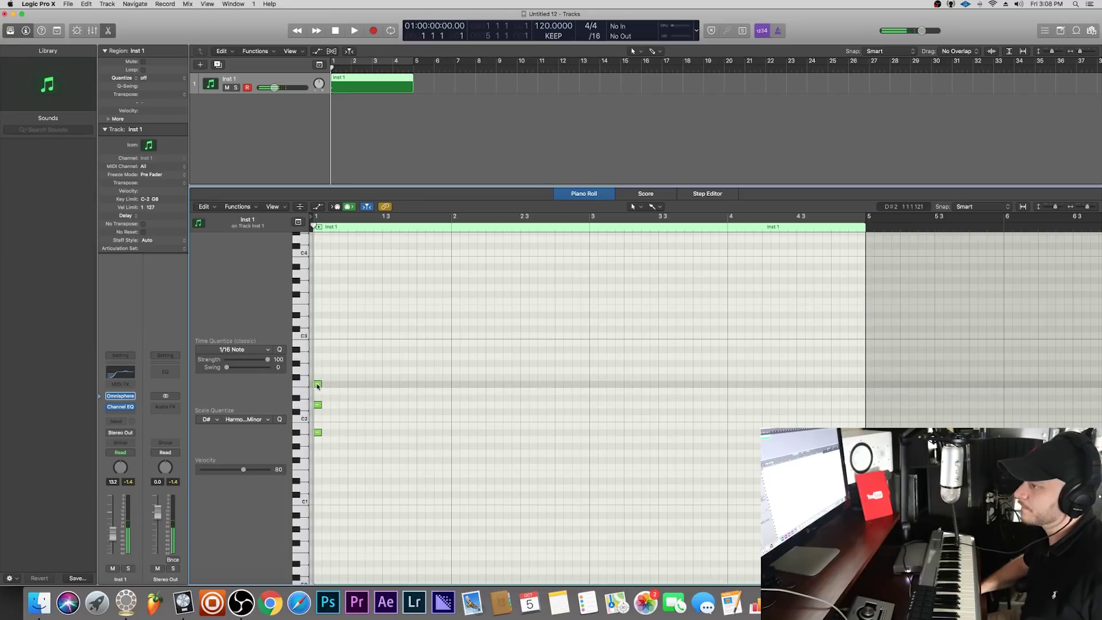
# - Play the chord briefly and lengthen all three of its notes to one beat
pyautogui.press('space')
pyautogui.press('space')
pyautogui.press('super+a')
pyautogui.moveTo(321, 435); pyautogui.dragTo(347, 436)
# - Paint two short melody notes after the chord, G#2 on beat 2 and A#2 an eighth note later, and play them back
pyautogui.scroll(2, 361, 409)
pyautogui.click(349, 390)
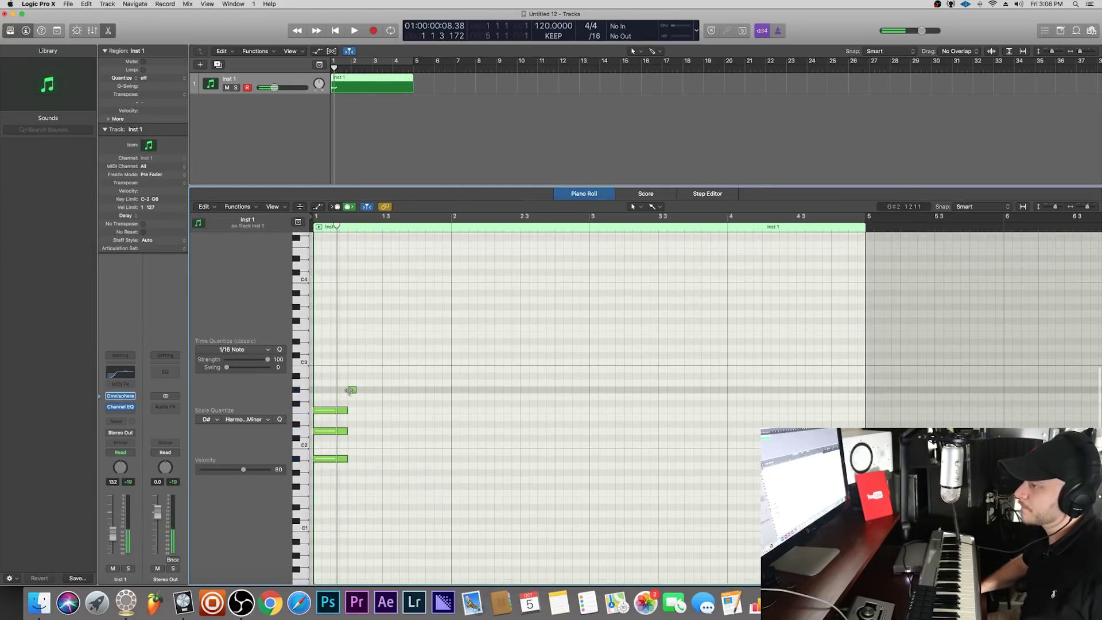
pyautogui.click(369, 375)
pyautogui.press('space')
pyautogui.press('space')
# - Turn on cycling over the four-bar region, play it, and raise the second melody note to B2
pyautogui.click(371, 62)
pyautogui.press('space')
pyautogui.press('space')
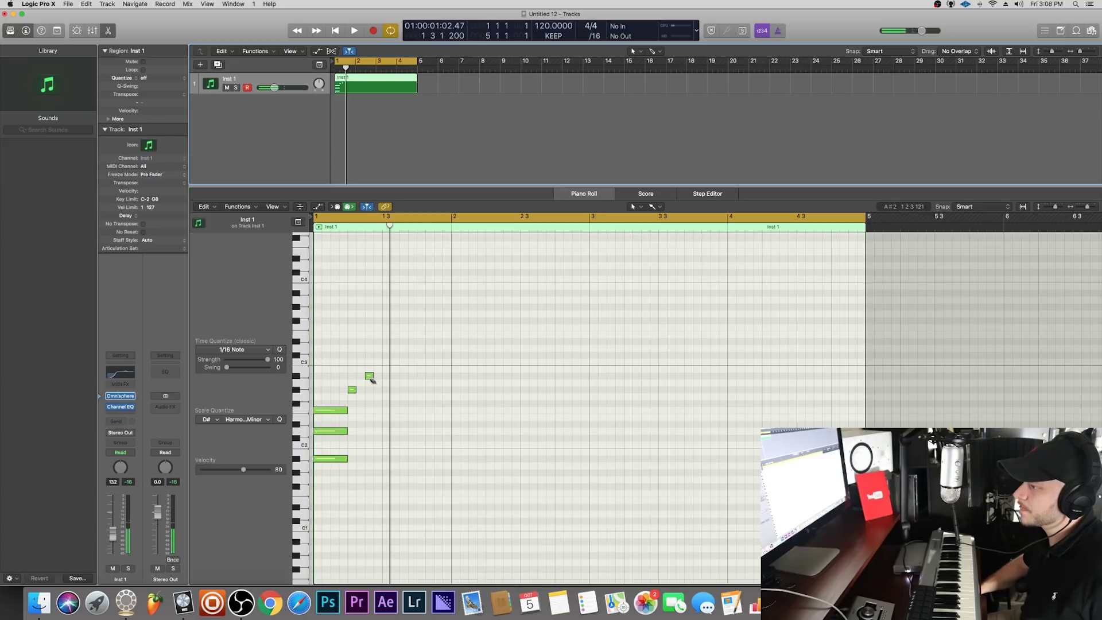
pyautogui.moveTo(369, 375)
pyautogui.mouseDown()
pyautogui.moveTo(371, 358)
pyautogui.moveTo(370, 368)
pyautogui.mouseUp()
pyautogui.press('space')
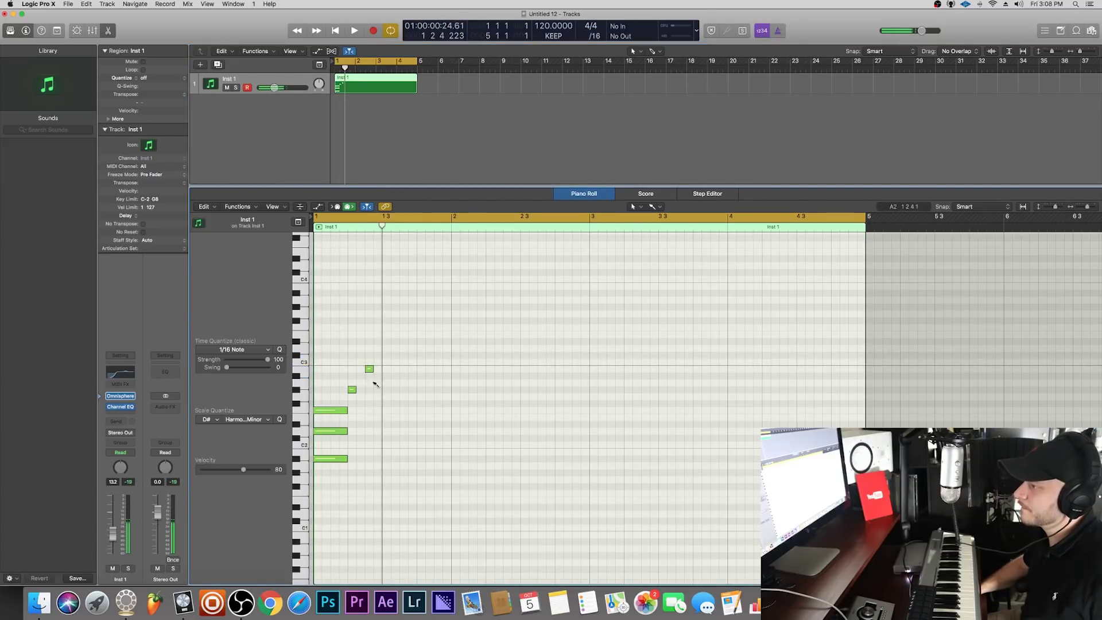
# - Lower the second melody note to A#2 and play the phrase back
pyautogui.moveTo(372, 373); pyautogui.dragTo(372, 380)
pyautogui.press('space')
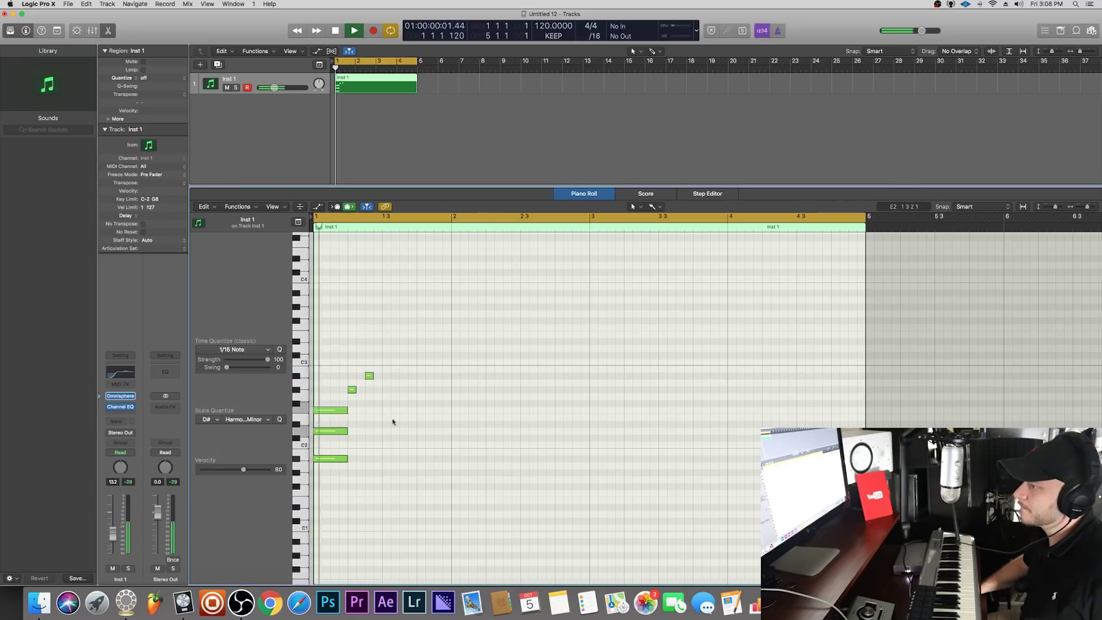
pyautogui.press('space')
# - Paint a chord of A#1, D#2 and F#2 on beat 3, lengthen its notes to one beat, and play it
pyautogui.click(386, 403)
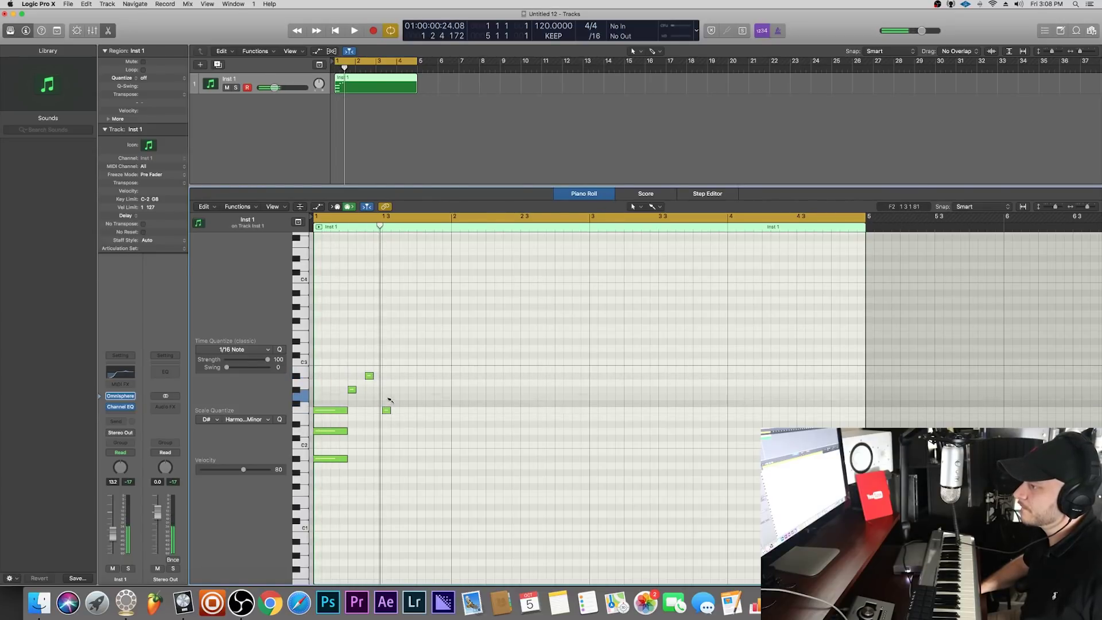
pyautogui.click(388, 430)
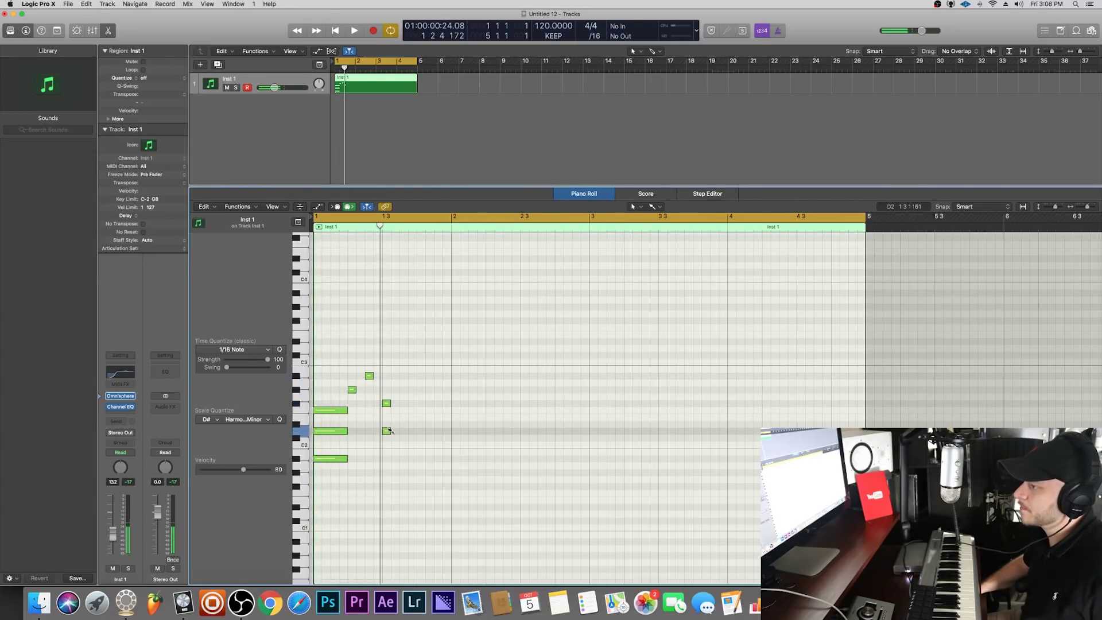
pyautogui.click(388, 425)
pyautogui.click(388, 458)
pyautogui.moveTo(410, 380); pyautogui.dragTo(416, 458)
pyautogui.press('space')
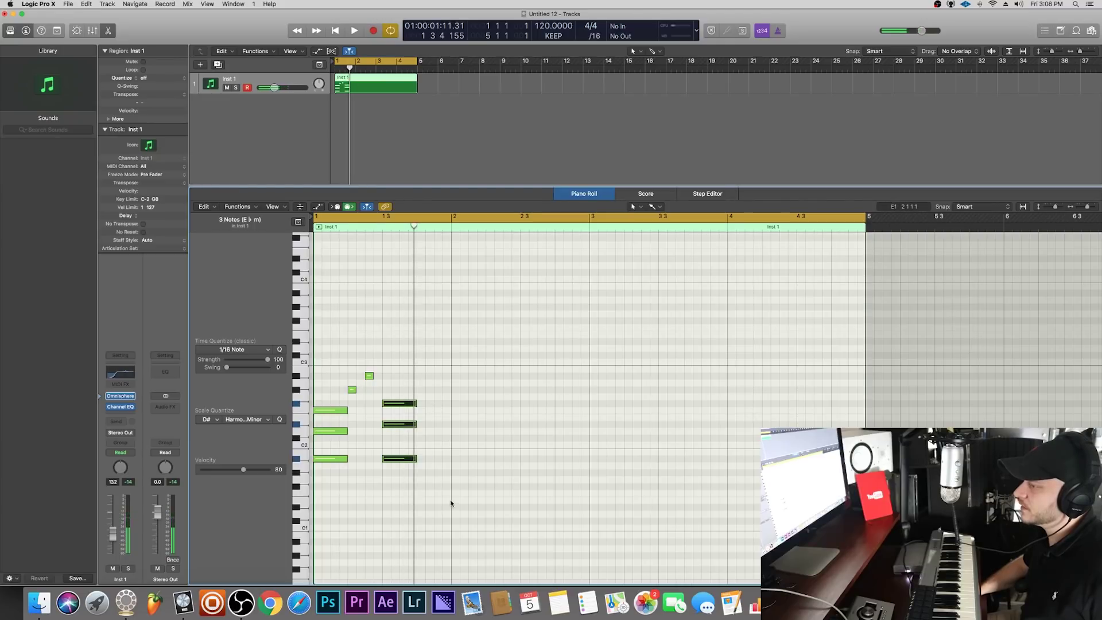
# - Try two short melody notes after the second chord, D#3 on beat 4 and A#2 an eighth note later
pyautogui.scroll(1, 422, 361)
pyautogui.click(419, 358)
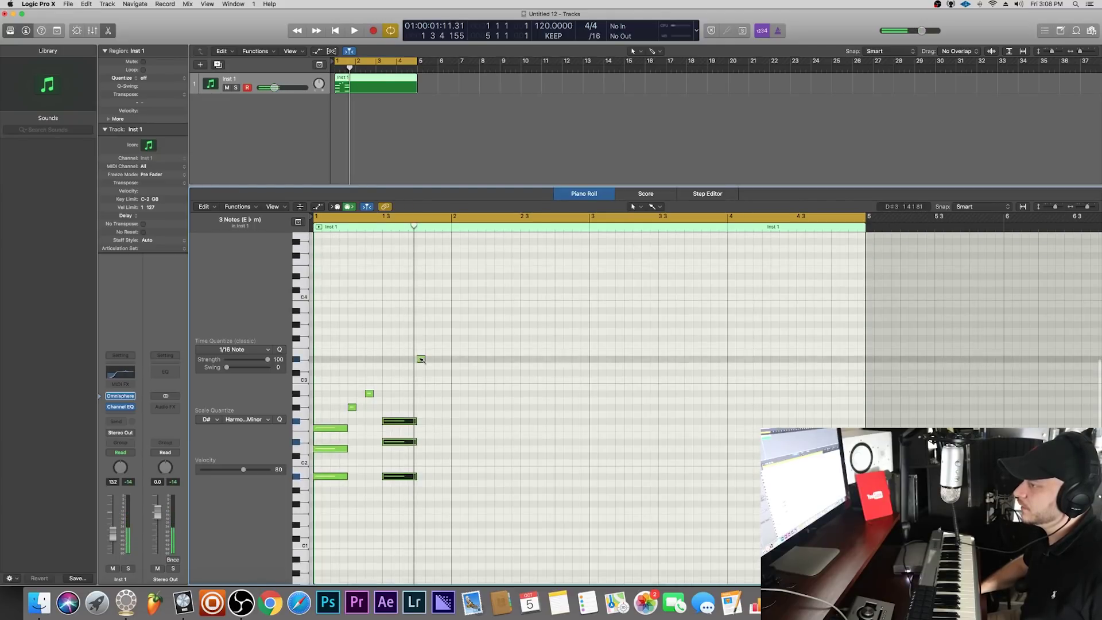
pyautogui.click(437, 393)
pyautogui.press('space')
pyautogui.press('space')
pyautogui.moveTo(440, 395); pyautogui.dragTo(423, 361)
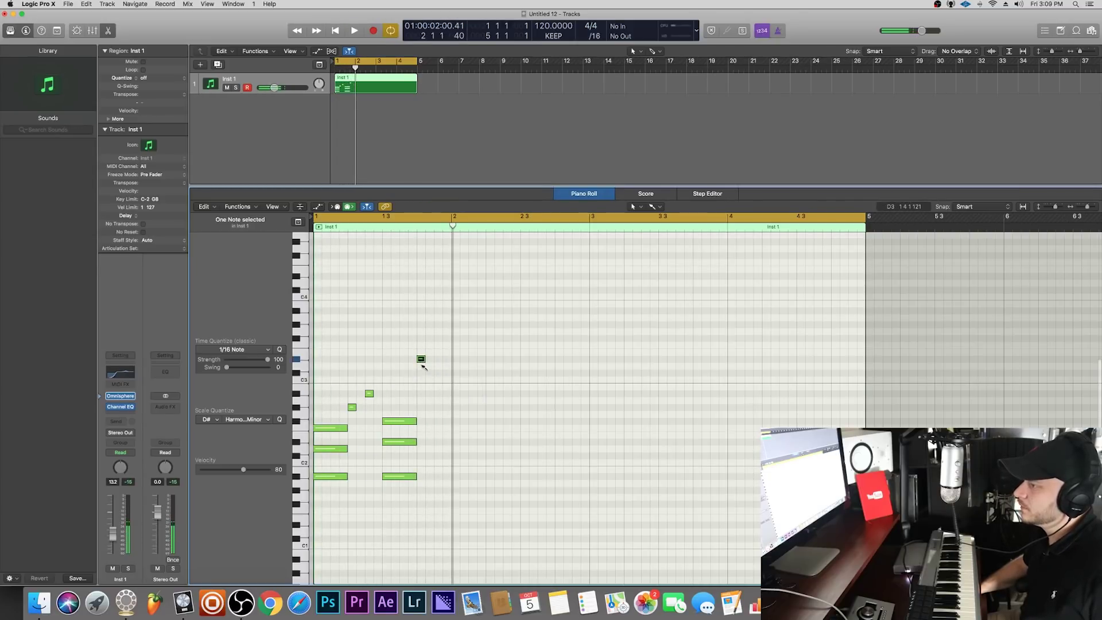
# - Try a one-beat pair of A#2 and D#3 on beat 4, play it, and delete both notes
pyautogui.click(422, 383)
pyautogui.click(422, 367)
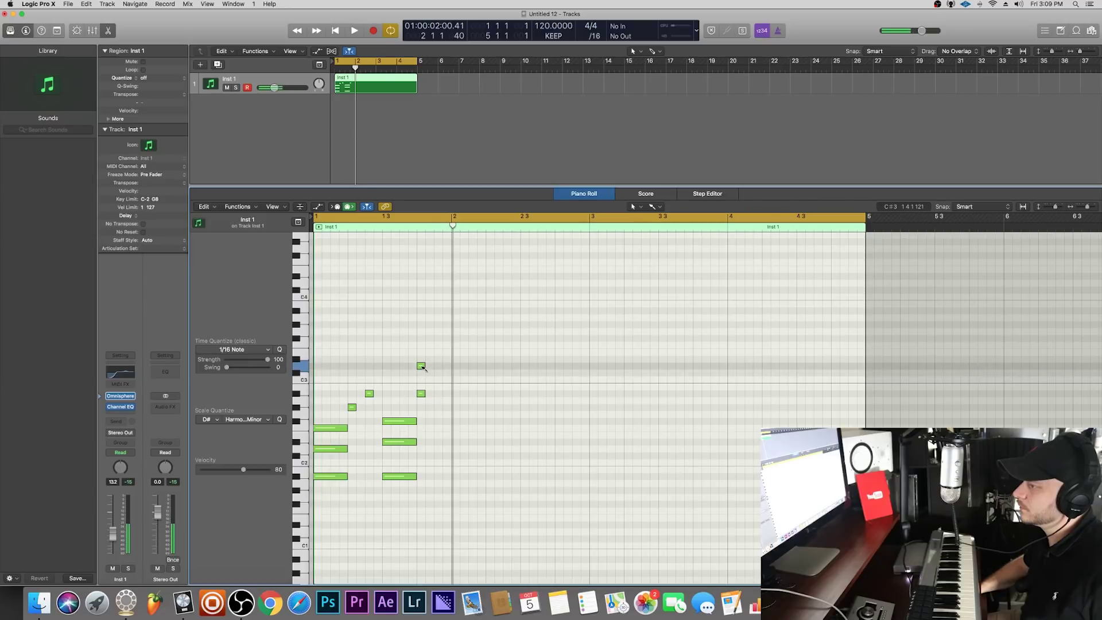
pyautogui.moveTo(423, 367); pyautogui.dragTo(451, 395)
pyautogui.press('space')
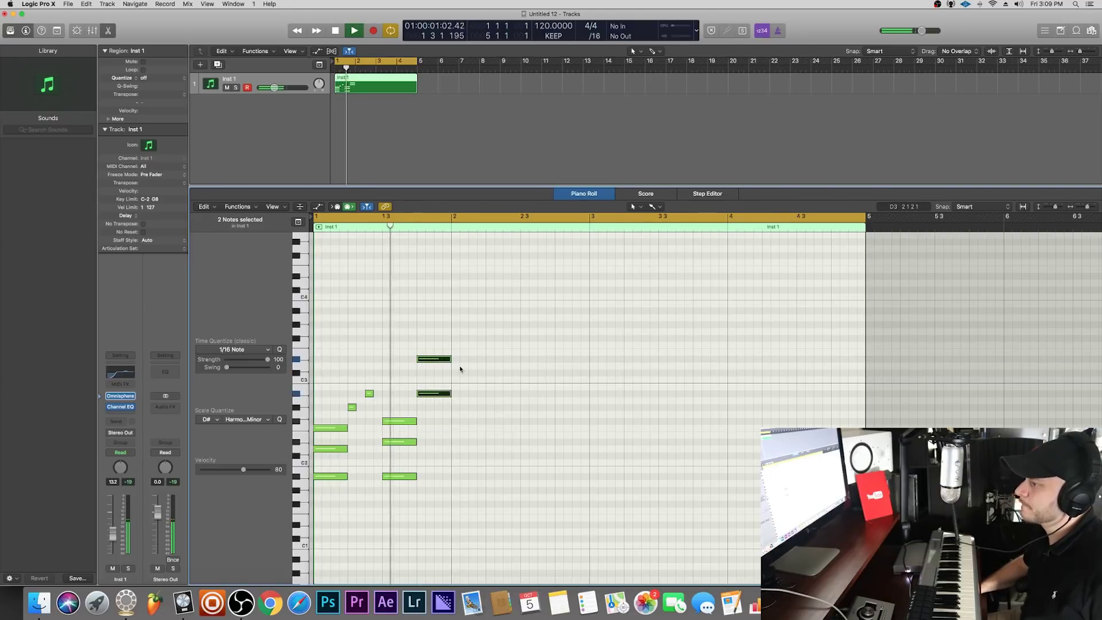
pyautogui.press('space')
pyautogui.press('Delete')
# - Paint short melody notes D#3 on beat 4 and B2 an eighth note later, and play the bar back
pyautogui.keyDown('super'); pyautogui.click(421, 360); pyautogui.keyUp('super')
pyautogui.keyDown('super'); pyautogui.click(444, 388); pyautogui.keyUp('super')
pyautogui.keyDown('super'); pyautogui.click(438, 390); pyautogui.keyUp('super')
pyautogui.keyDown('super'); pyautogui.click(447, 389); pyautogui.keyUp('super')
pyautogui.press('space')
pyautogui.press('space')
pyautogui.moveTo(463, 397); pyautogui.dragTo(418, 352)
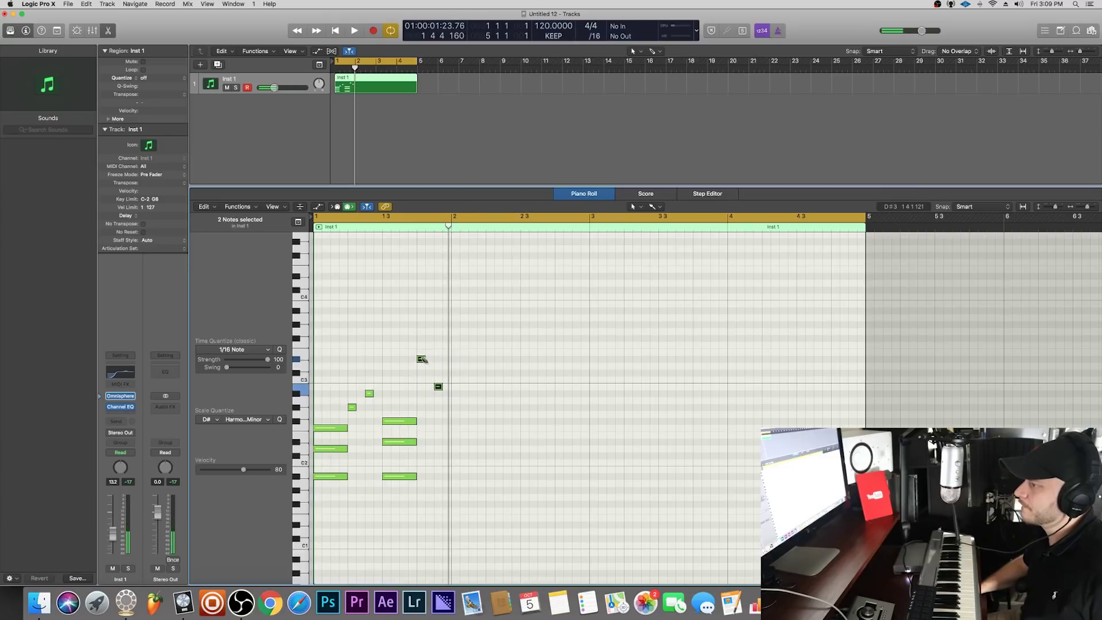
pyautogui.press('space')
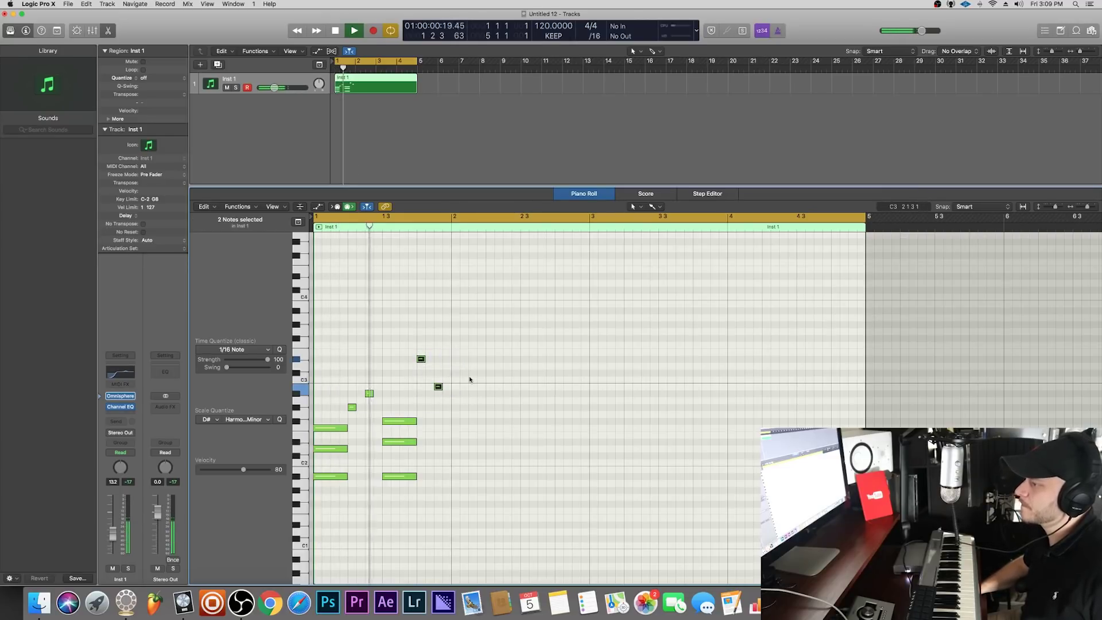
pyautogui.press('space')
# - Copy all notes of bar 1 into bars 2, 3 and 4, and play the four-bar loop
pyautogui.moveTo(468, 510); pyautogui.dragTo(315, 319)
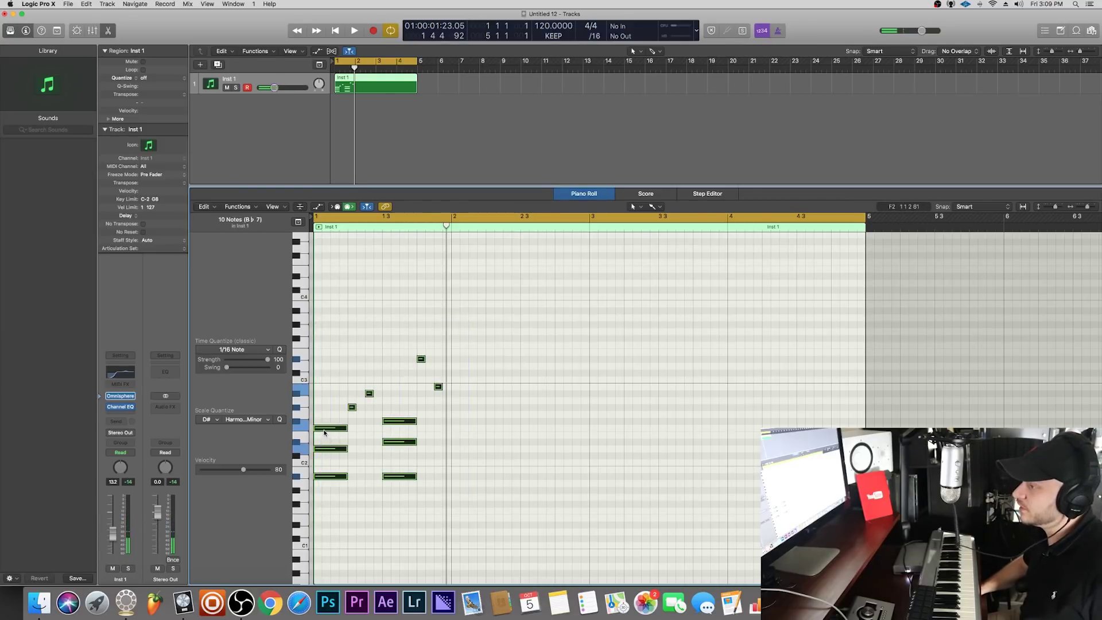
pyautogui.moveTo(327, 431); pyautogui.dragTo(740, 430)
pyautogui.moveTo(740, 431); pyautogui.dragTo(736, 431)
pyautogui.press('Delete')
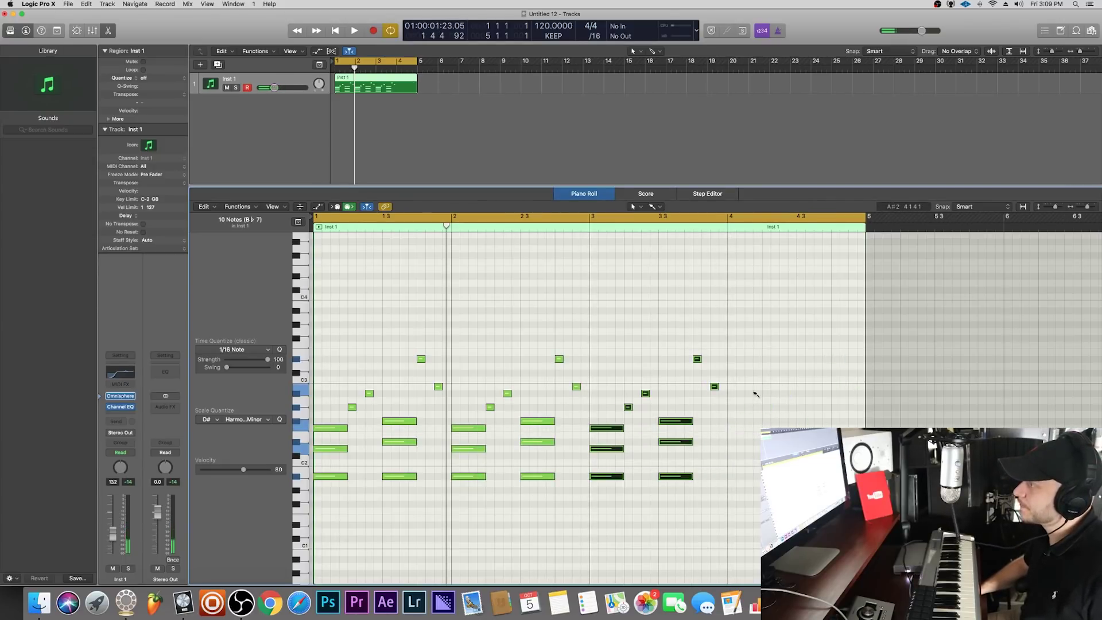
pyautogui.moveTo(754, 513); pyautogui.dragTo(613, 330)
pyautogui.moveTo(606, 429); pyautogui.dragTo(740, 430)
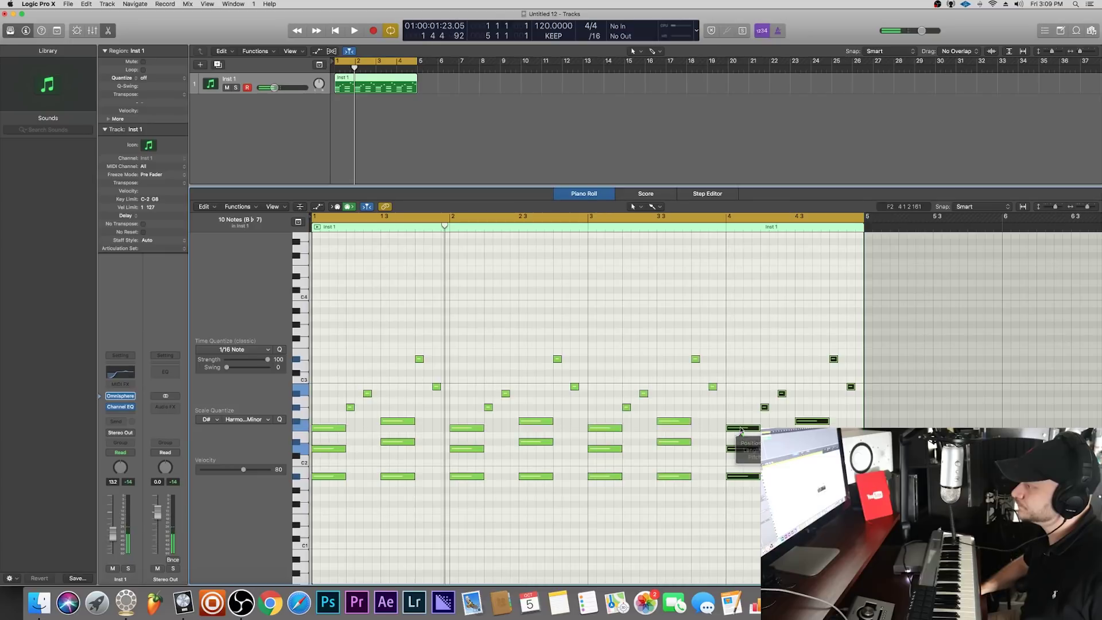
pyautogui.click(733, 342)
pyautogui.press('space')
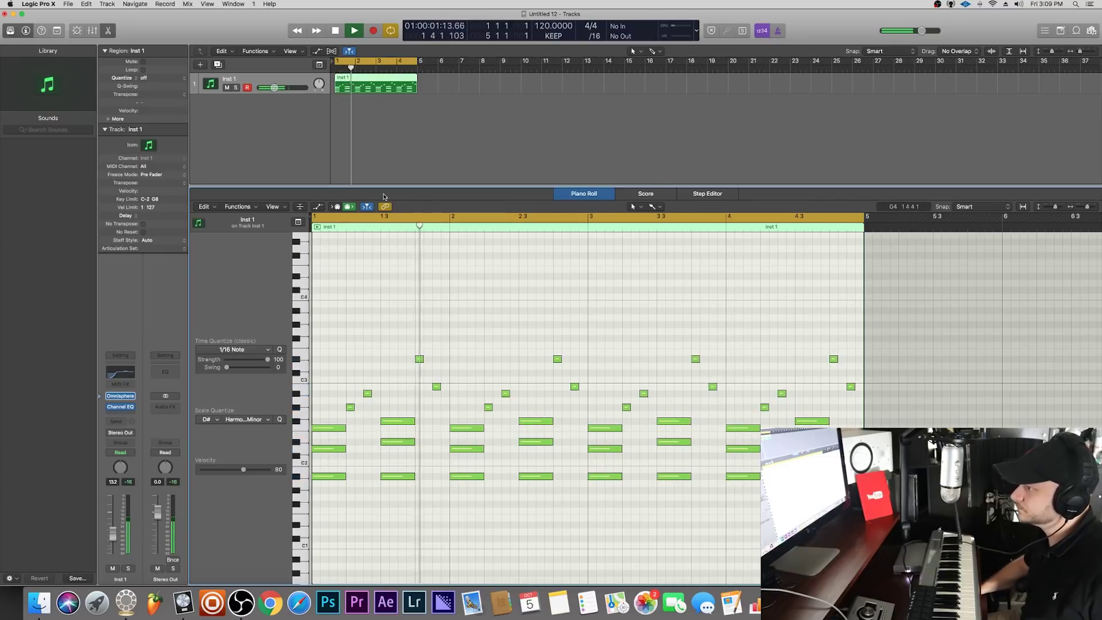
# - Cut 18 dB at 620 Hz with a Q of 0.64 in Inst 1's Channel EQ, and raise the track volume to -9.0 dB
pyautogui.click(121, 374)
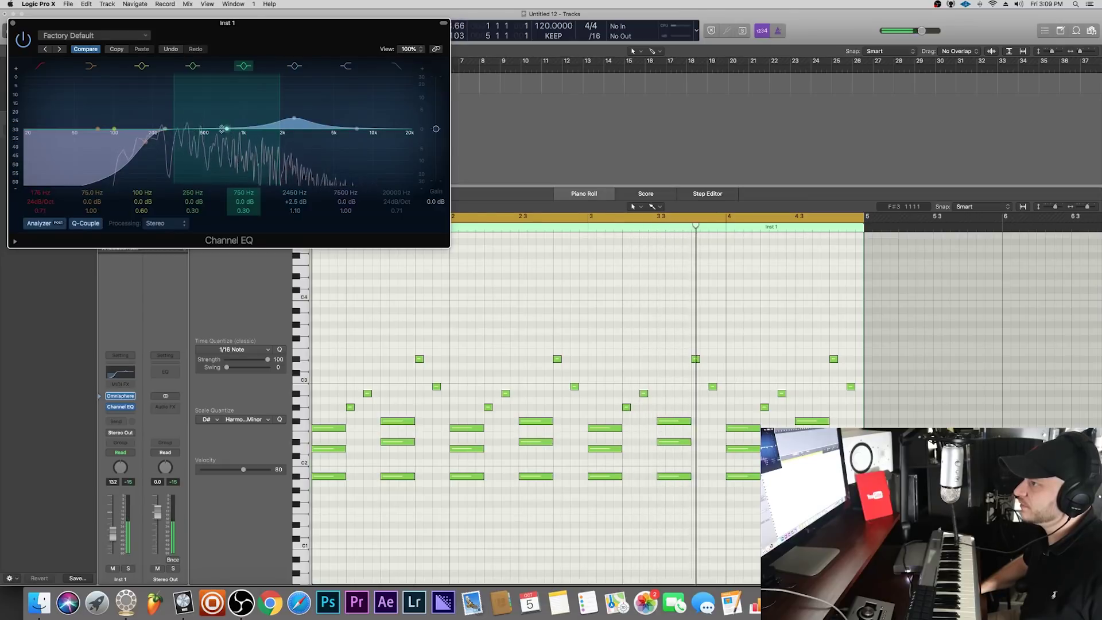
pyautogui.moveTo(174, 122); pyautogui.dragTo(216, 166)
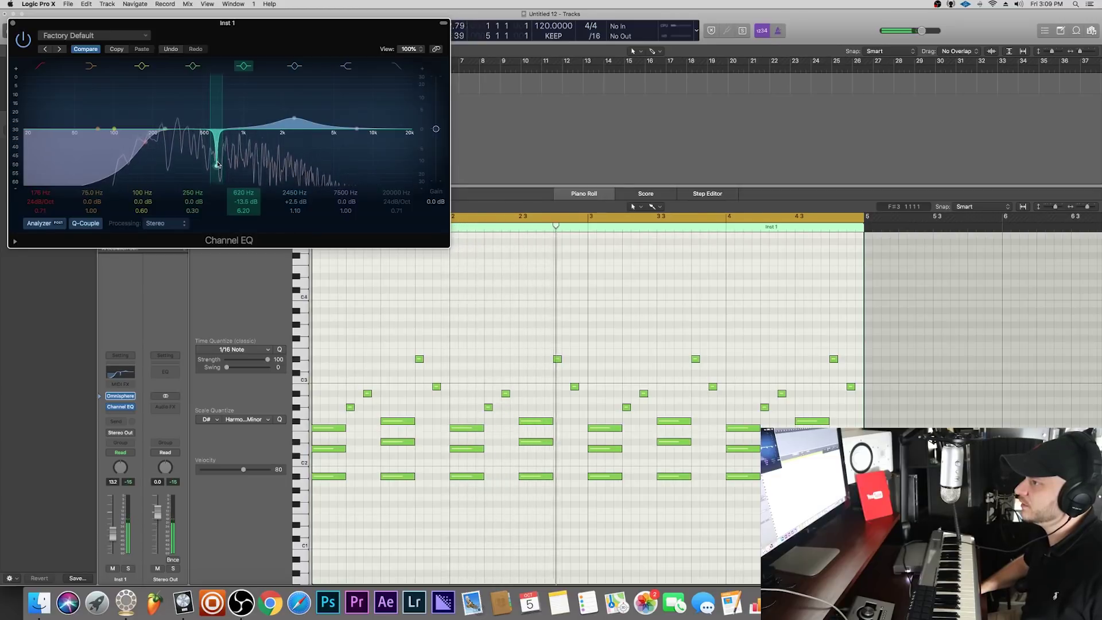
pyautogui.moveTo(223, 122); pyautogui.dragTo(217, 179)
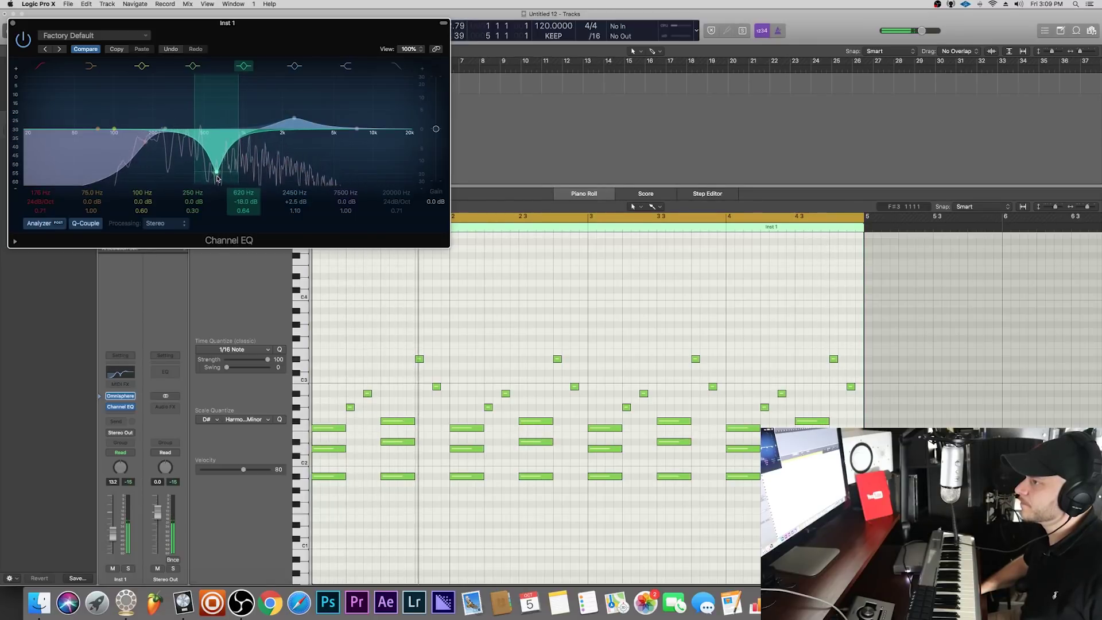
pyautogui.click(24, 38)
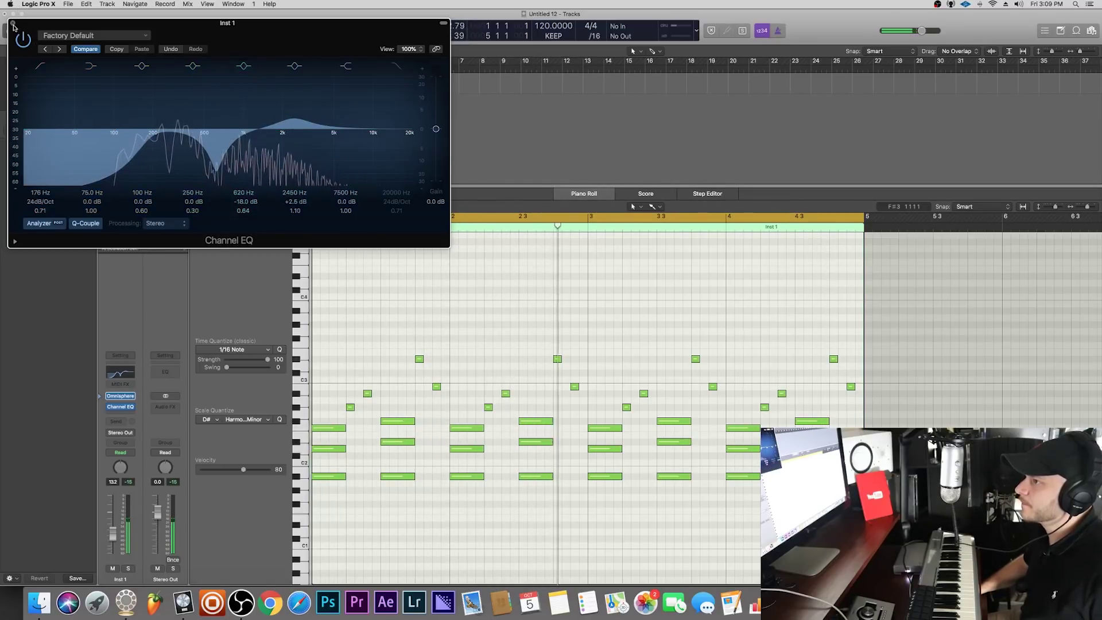
pyautogui.press('super+w')
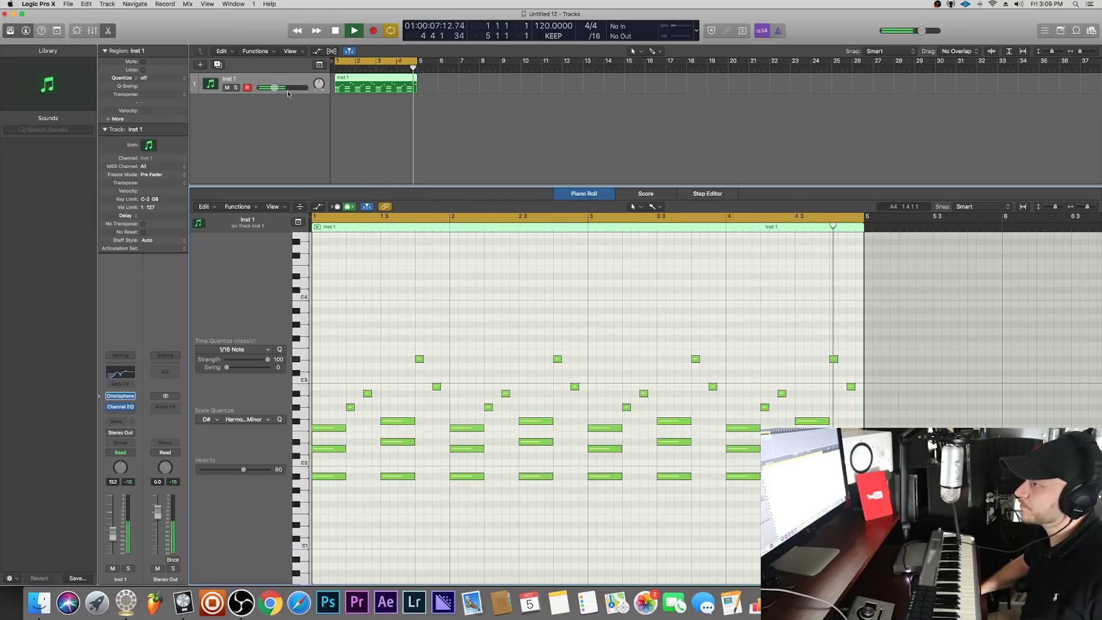
pyautogui.moveTo(275, 87); pyautogui.dragTo(279, 88)
# - In Inst 1's Channel EQ, add a high cut, reduce the 2450 Hz boost to +1.5 dB and deepen the mid cut to -20 dB at 630 Hz
pyautogui.click(122, 373)
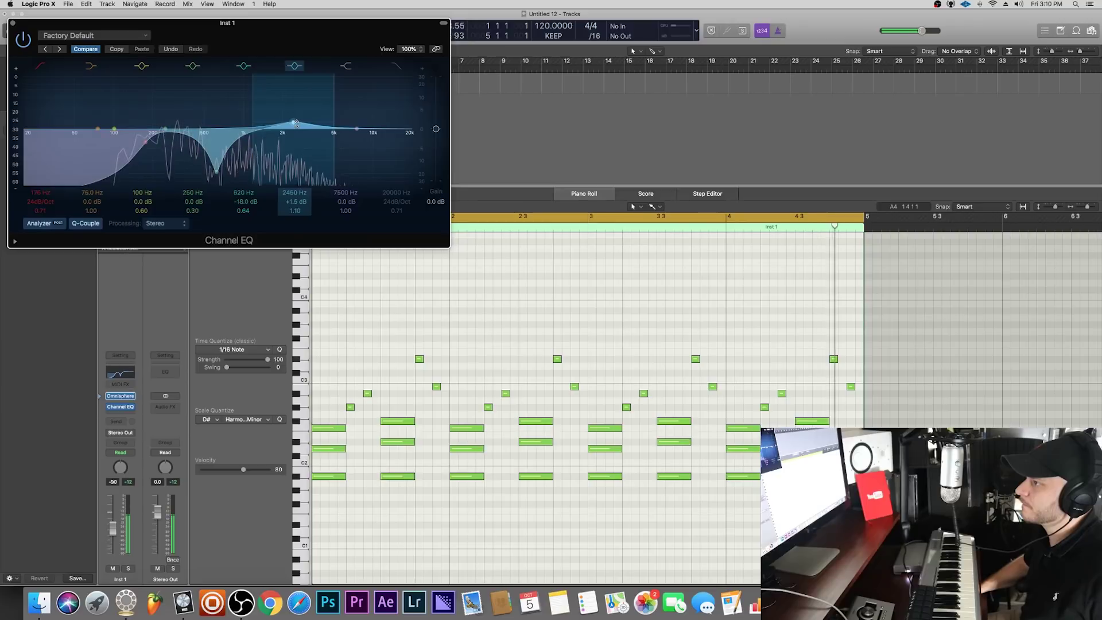
pyautogui.moveTo(390, 142); pyautogui.dragTo(309, 148)
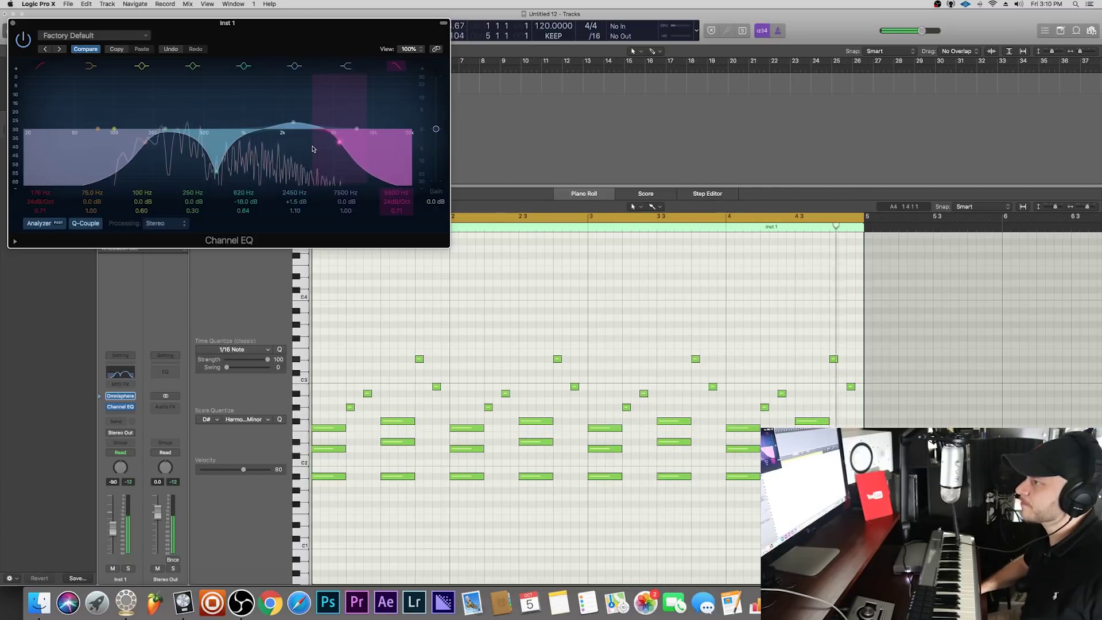
pyautogui.moveTo(216, 171); pyautogui.dragTo(218, 179)
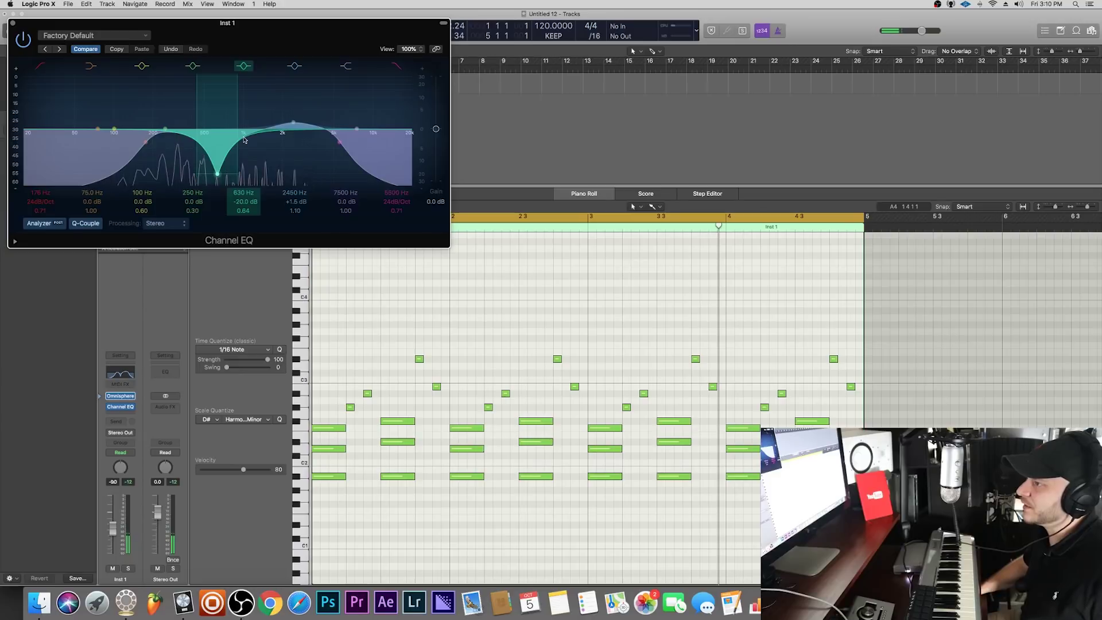
pyautogui.click(13, 24)
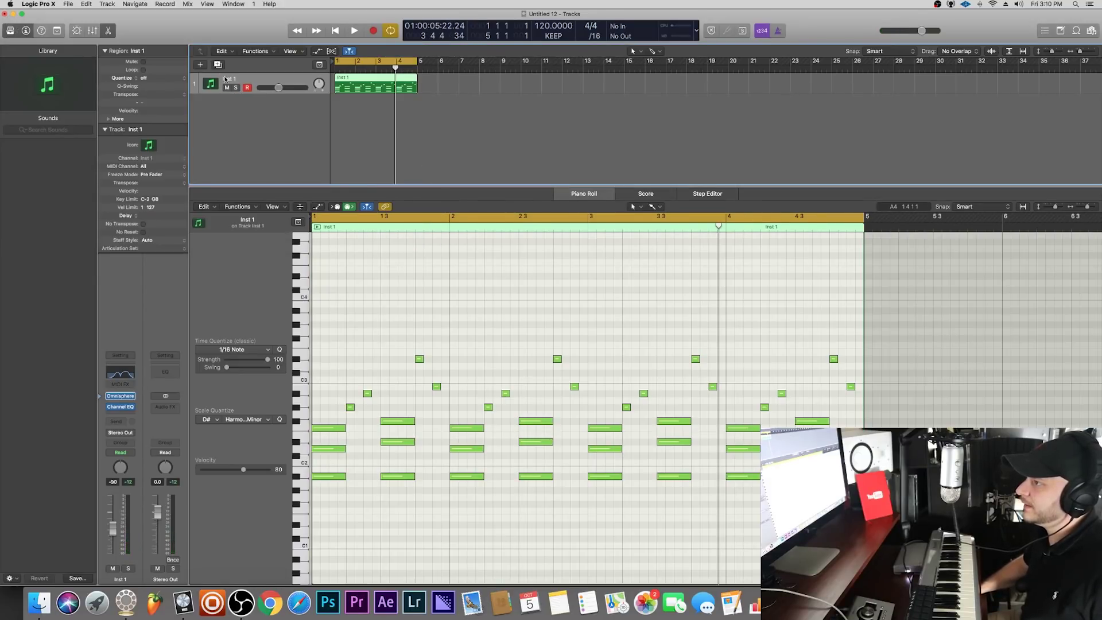
# - Create a second software instrument track with an empty channel strip and load a stereo Omnisphere on it
pyautogui.click(200, 64)
pyautogui.click(660, 148)
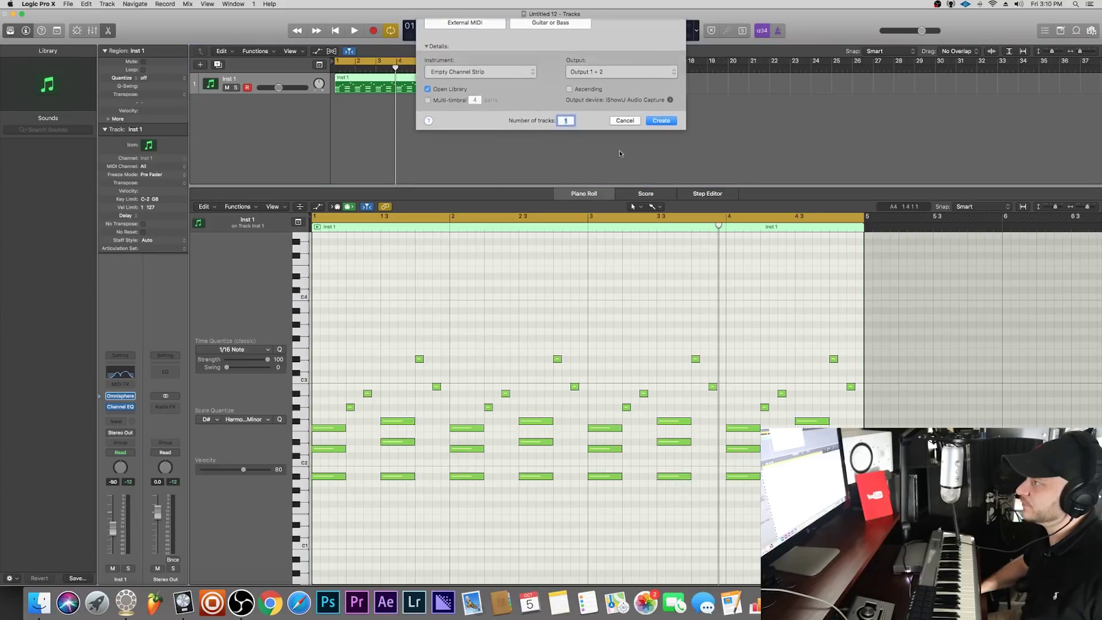
pyautogui.click(121, 398)
pyautogui.moveTo(172, 416)
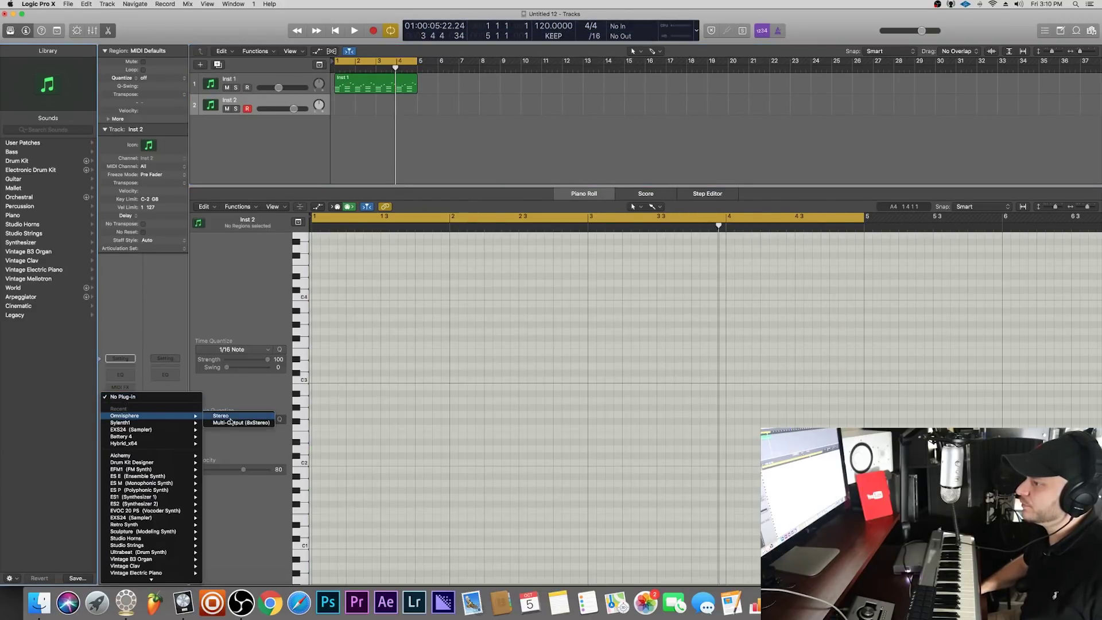
pyautogui.click(240, 416)
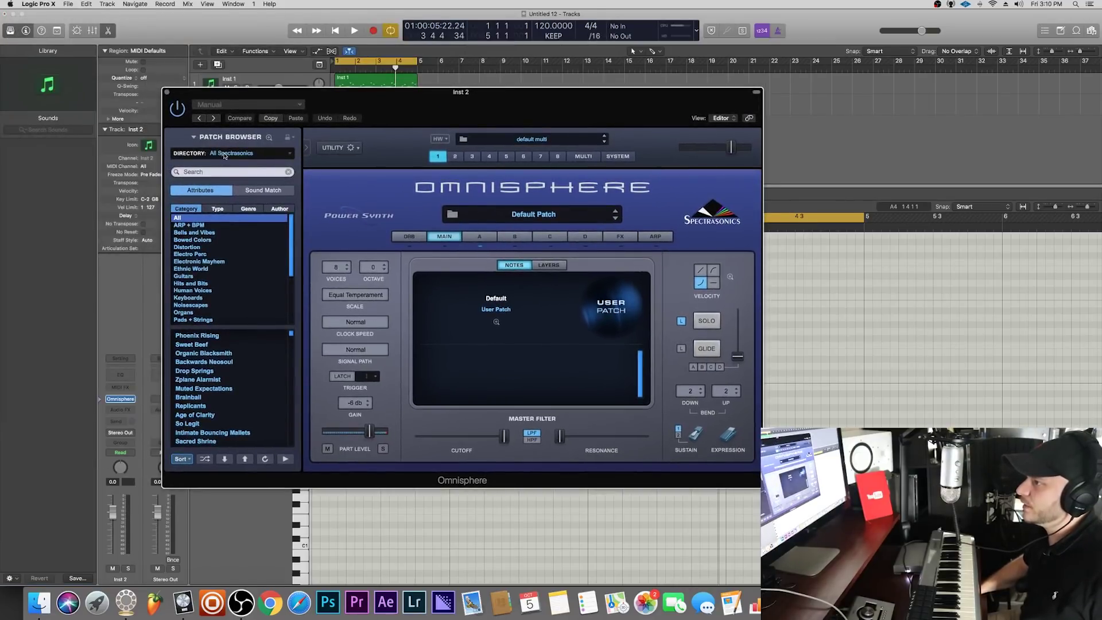
# - Browse Omnisphere's Hardware Library for the Bells and Vibes category and load the JX03 - Eighties Bells patch
pyautogui.click(224, 156)
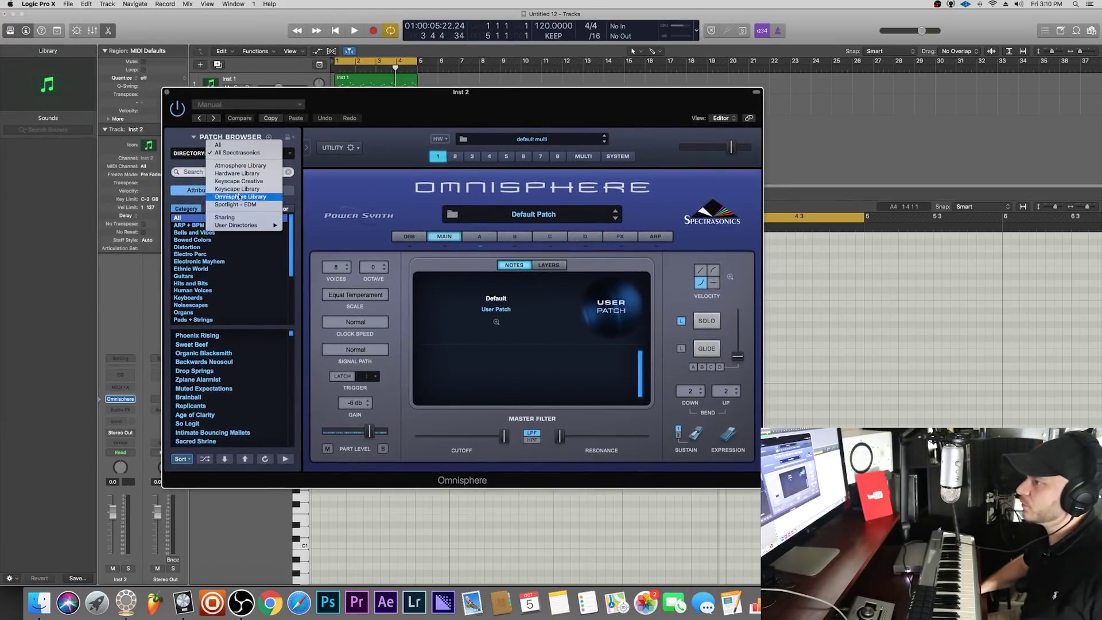
pyautogui.click(233, 178)
pyautogui.scroll(-3, 249, 367)
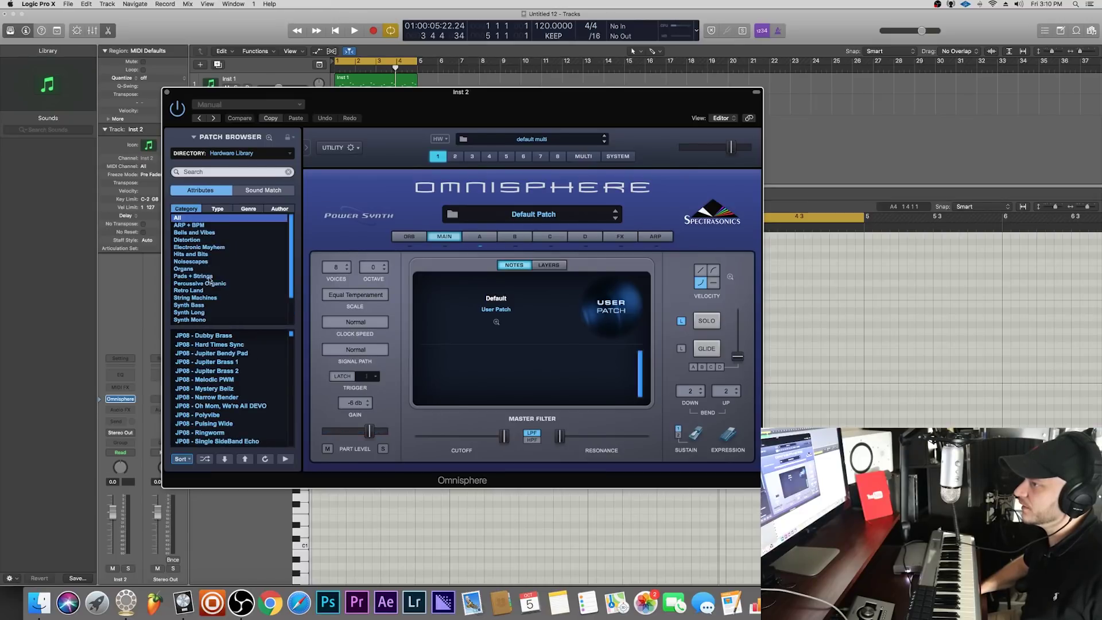
pyautogui.click(190, 233)
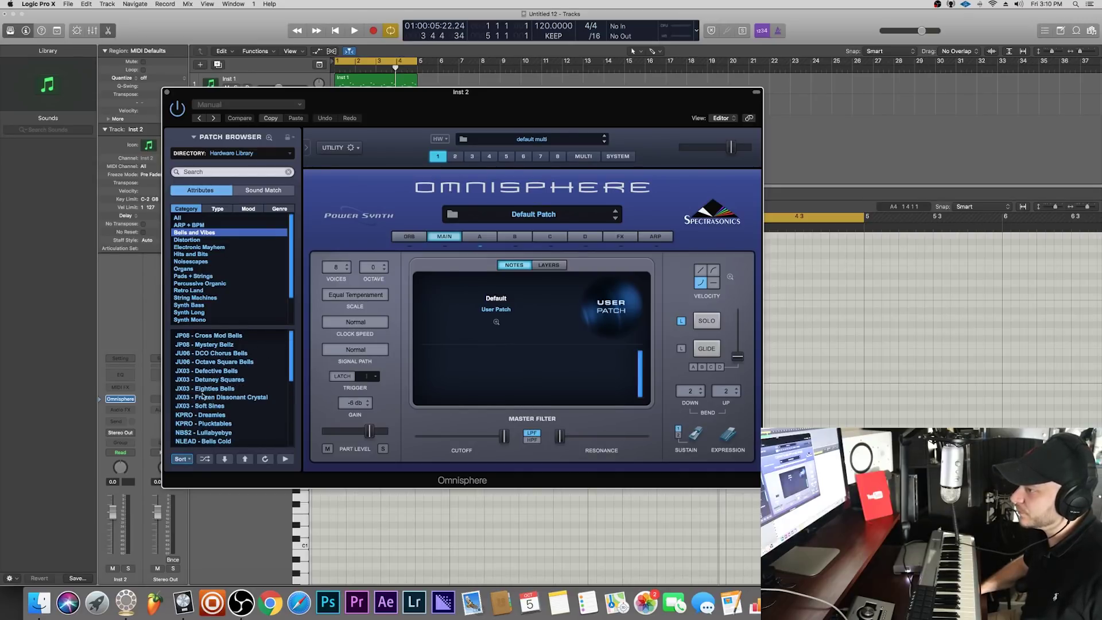
pyautogui.click(207, 393)
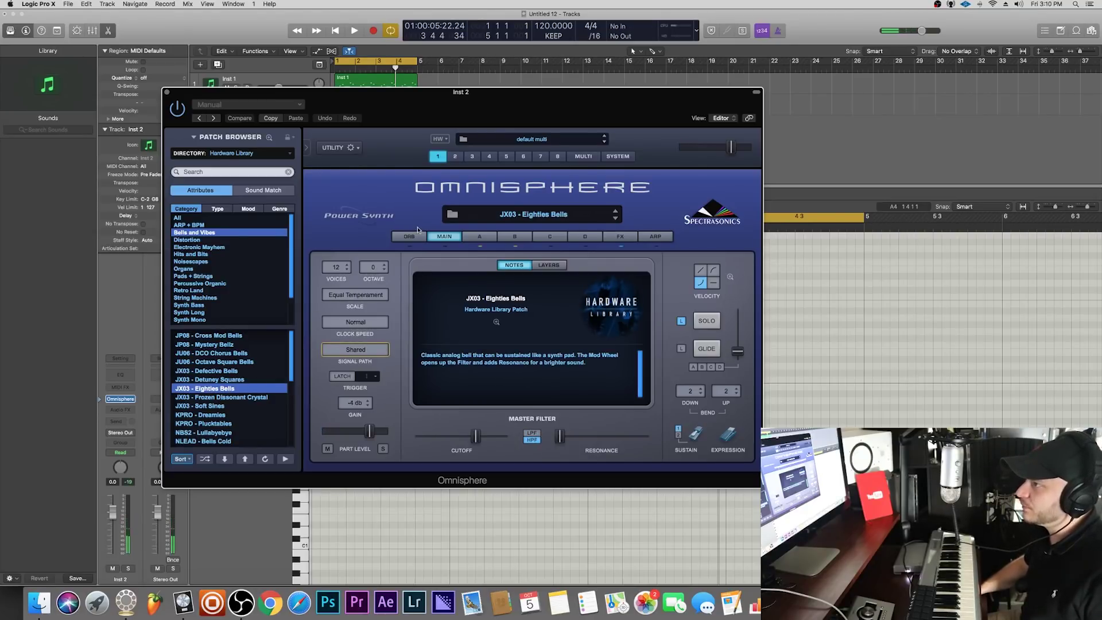
# - Audition JX03 - Detuney Squares and JX03 - Defective Bells over the loop, and load the JU06 - Octave Square Bells patch
pyautogui.press('space')
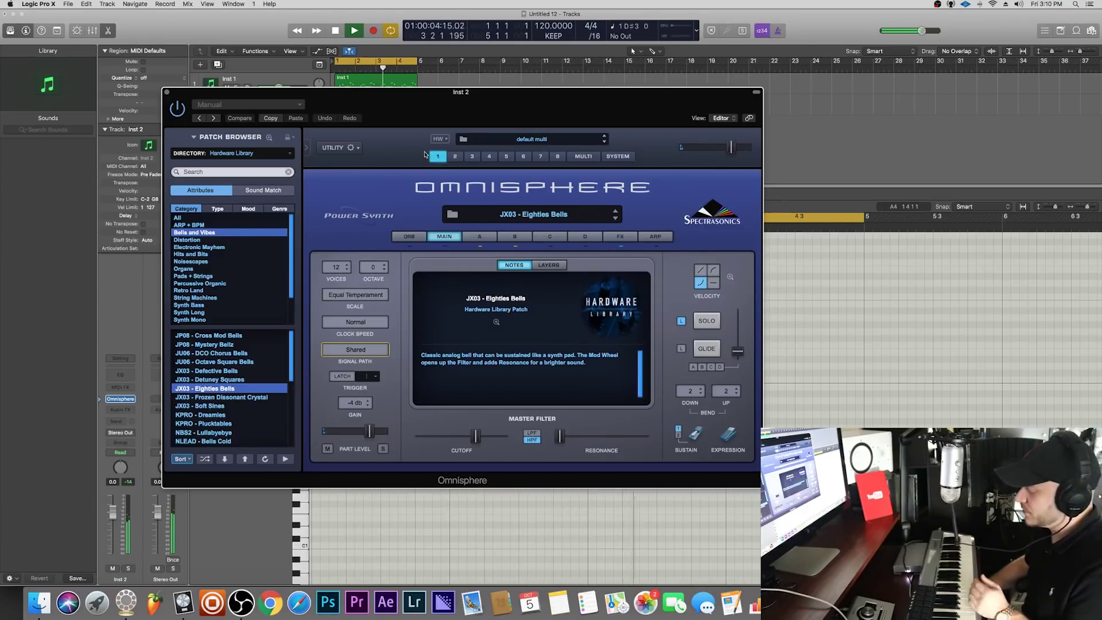
pyautogui.click(217, 381)
pyautogui.click(228, 371)
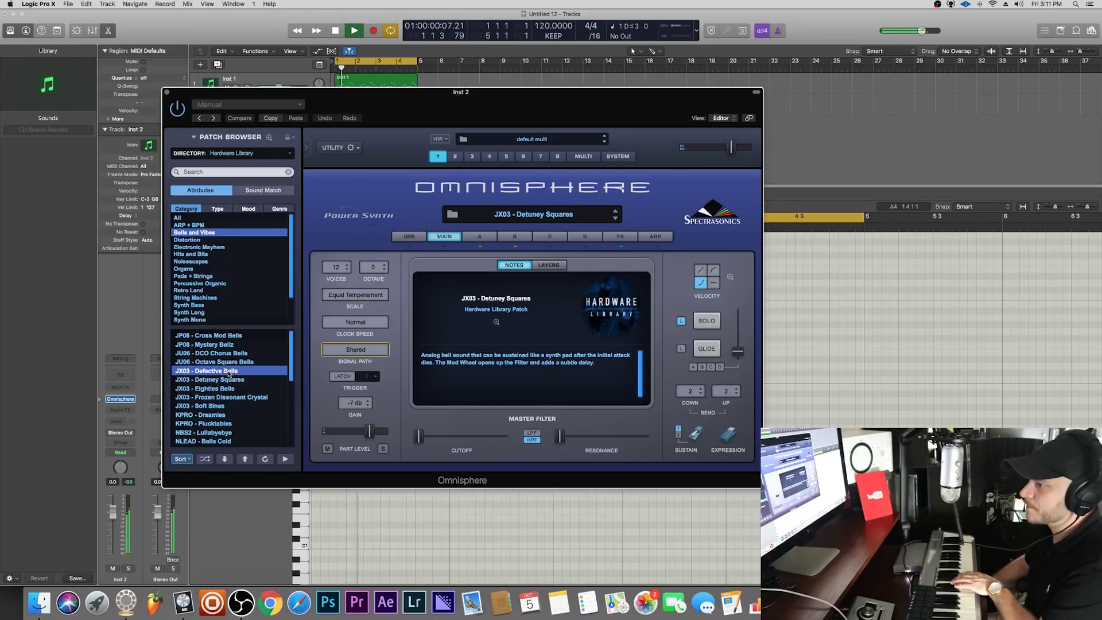
pyautogui.click(226, 362)
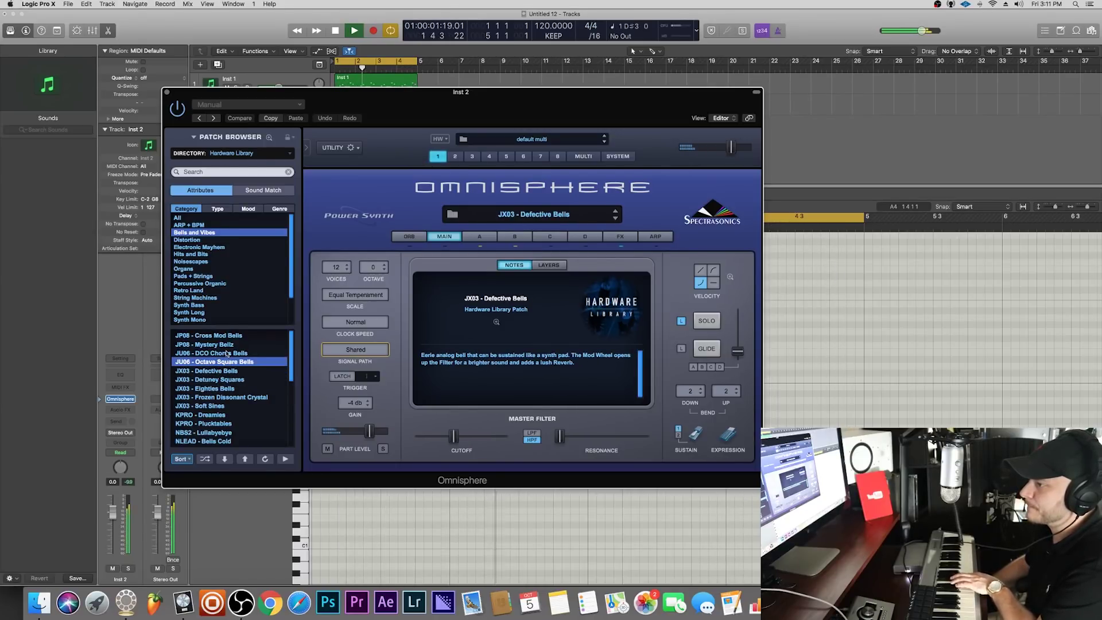
# - Move the Omnisphere window clear of the track headers and lower Inst 2's volume to -16.4 dB
pyautogui.moveTo(409, 109); pyautogui.dragTo(449, 195)
pyautogui.moveTo(294, 109); pyautogui.dragTo(289, 109)
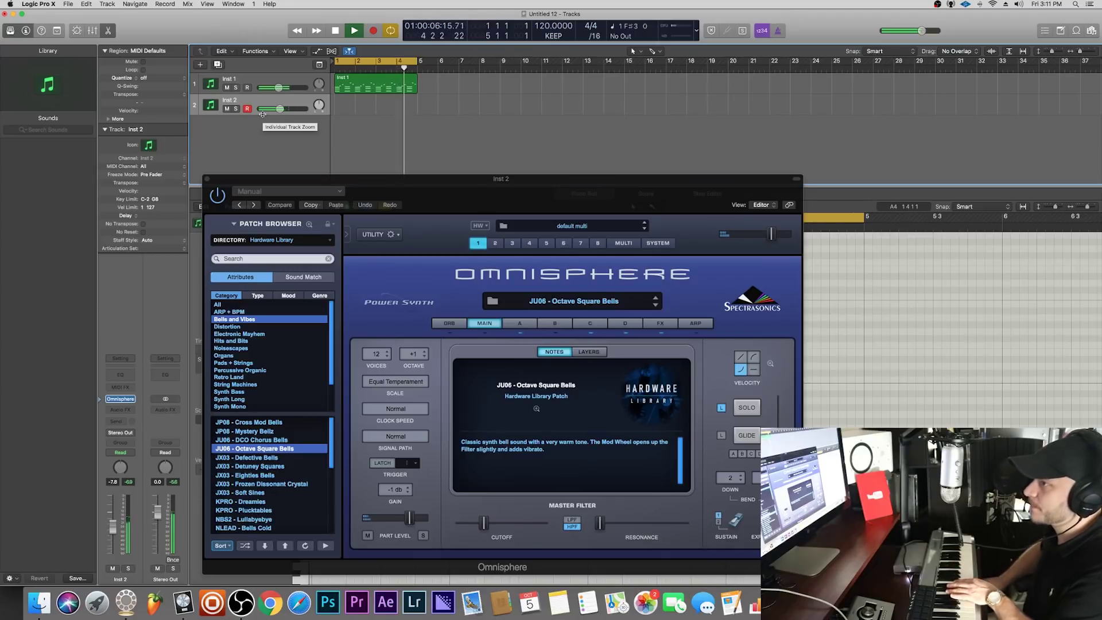
pyautogui.moveTo(279, 109); pyautogui.dragTo(190, 274)
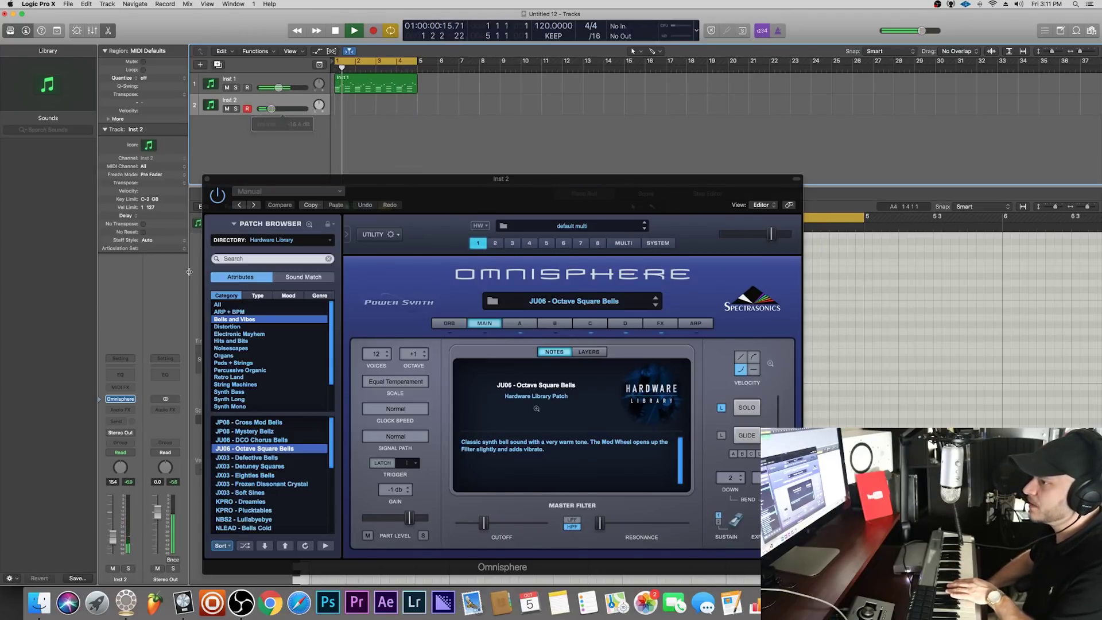
# - Apply a Channel EQ low cut at about 840 Hz on Inst 2 and set its volume to -17.6 dB
pyautogui.click(41, 66)
pyautogui.moveTo(48, 141); pyautogui.dragTo(256, 143)
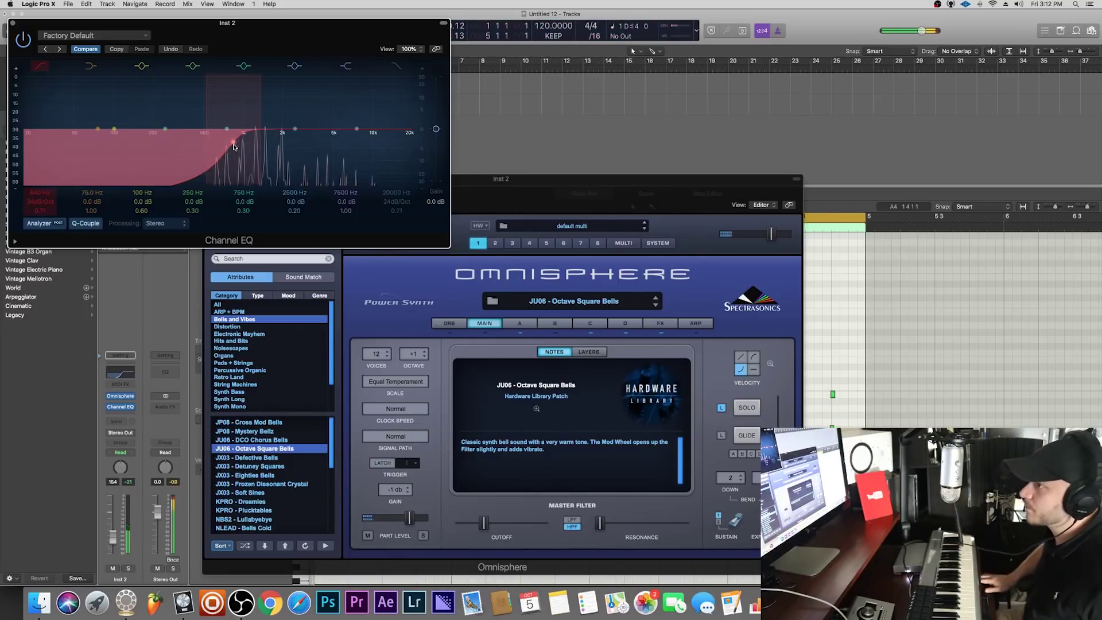
pyautogui.click(13, 25)
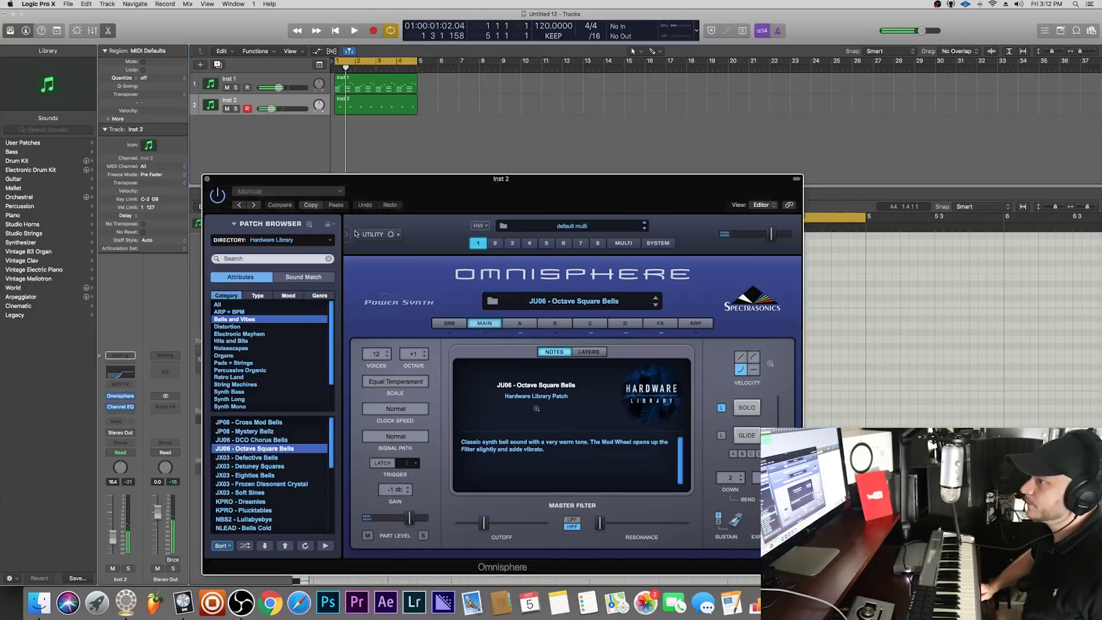
pyautogui.click(207, 178)
pyautogui.moveTo(269, 109); pyautogui.dragTo(270, 108)
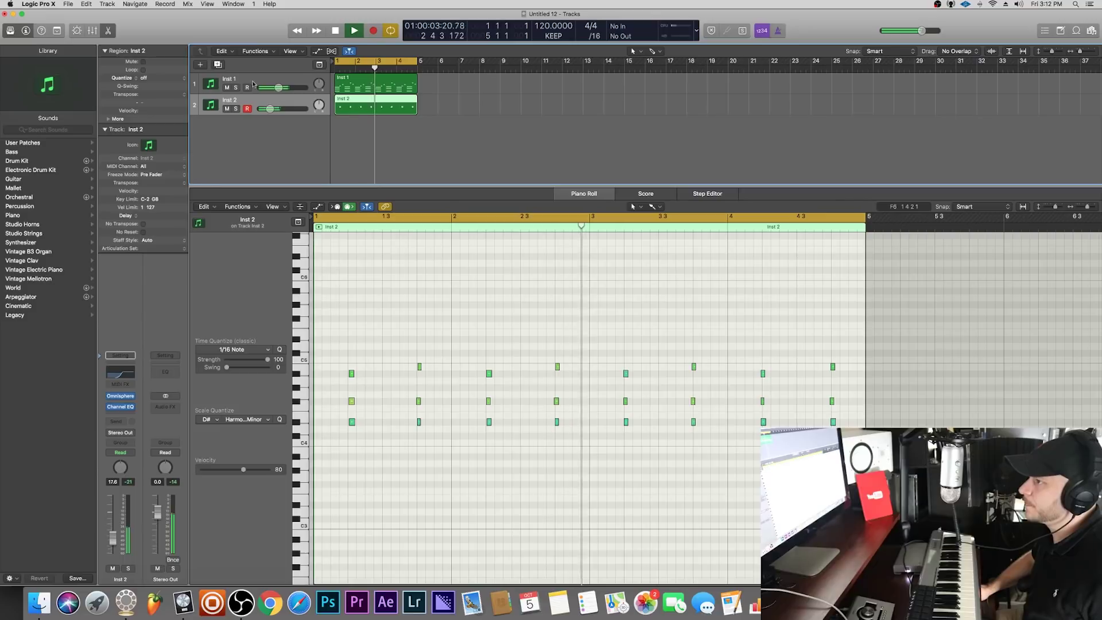
# - Create a third software instrument track with an empty channel strip and load Omnisphere on it
pyautogui.press('alt+super+n')
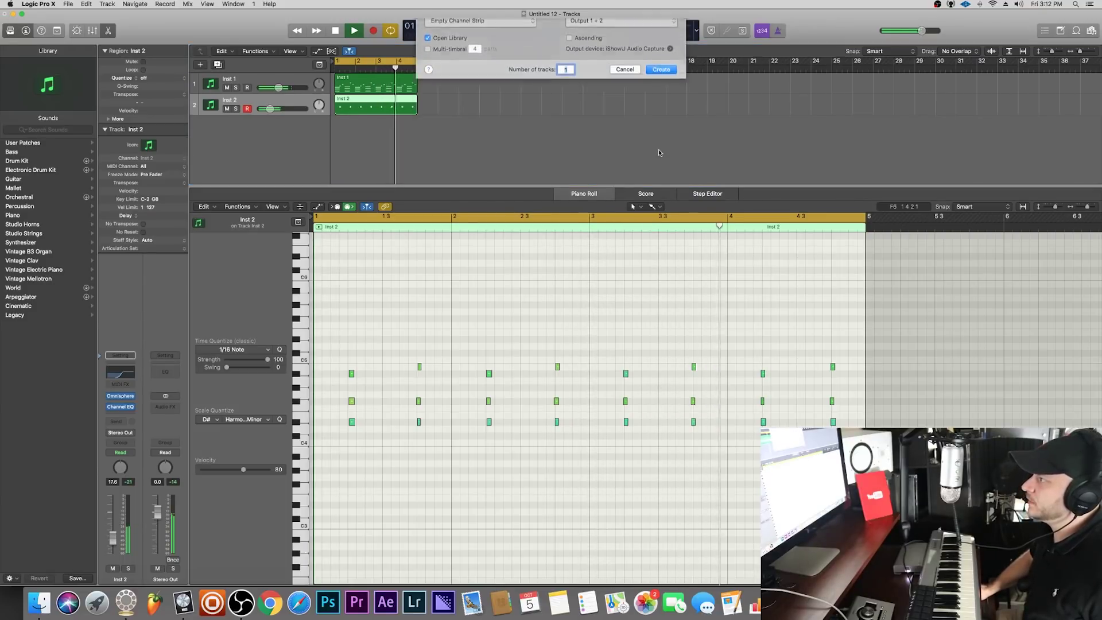
pyautogui.press('Return')
pyautogui.click(136, 402)
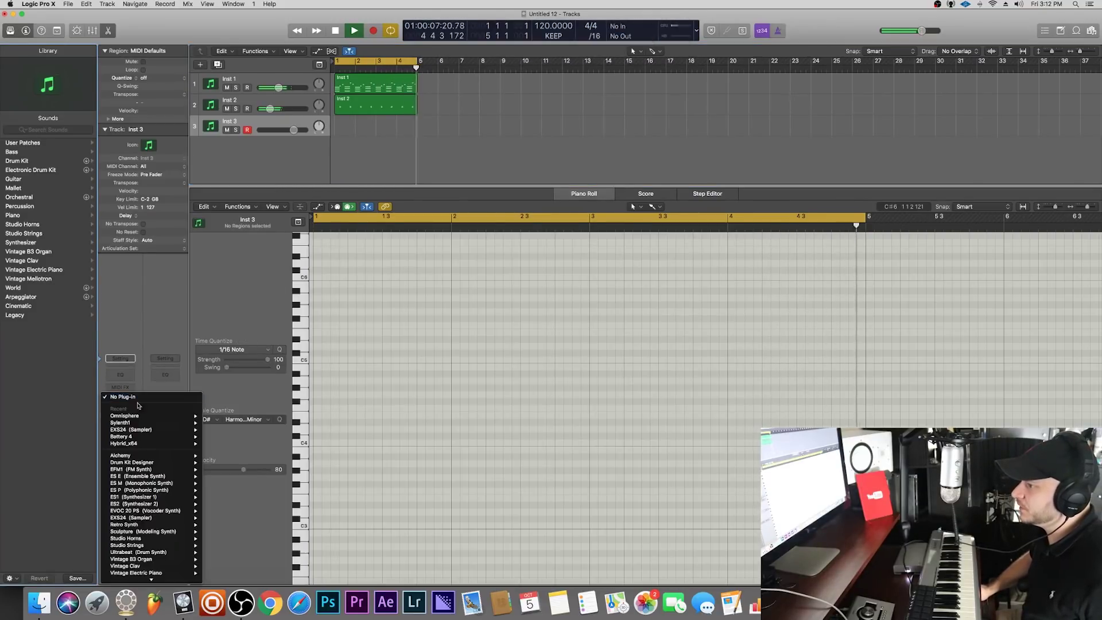
pyautogui.click(159, 417)
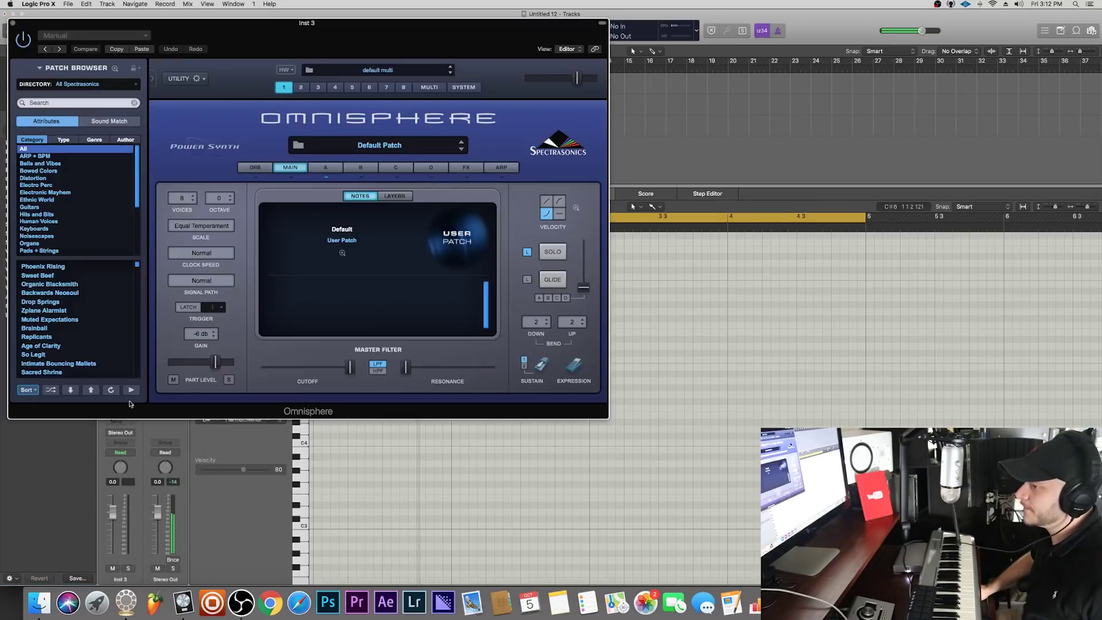
# - Browse Omnisphere's Hardware Library for the Synth Bass category and load the JU06 - I'm Wet! patch
pyautogui.click(86, 84)
pyautogui.click(83, 104)
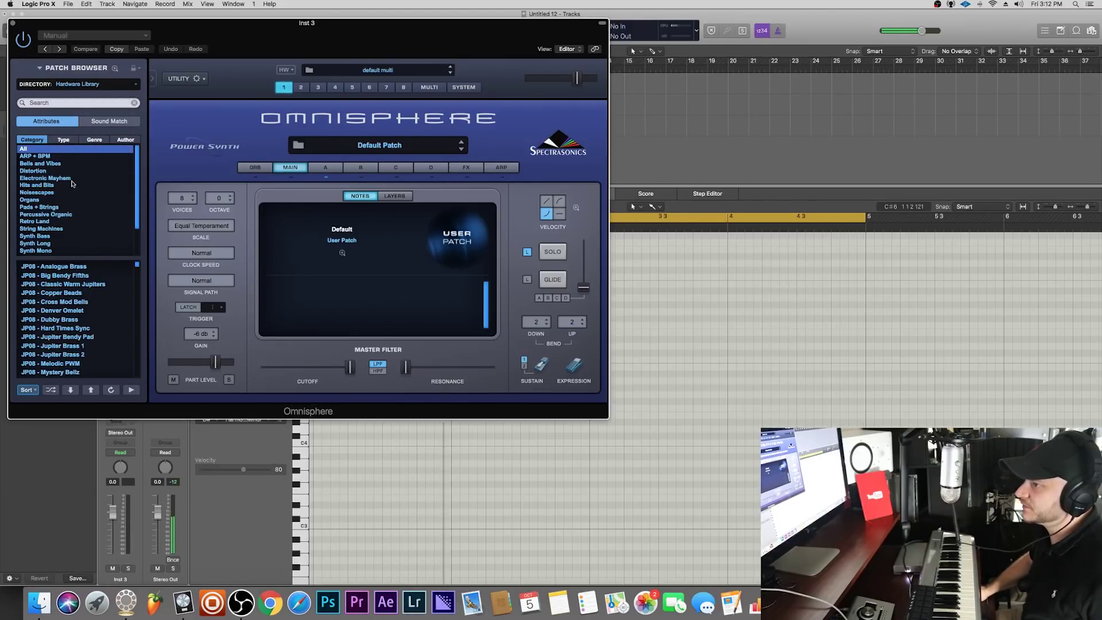
pyautogui.scroll(-3, 58, 196)
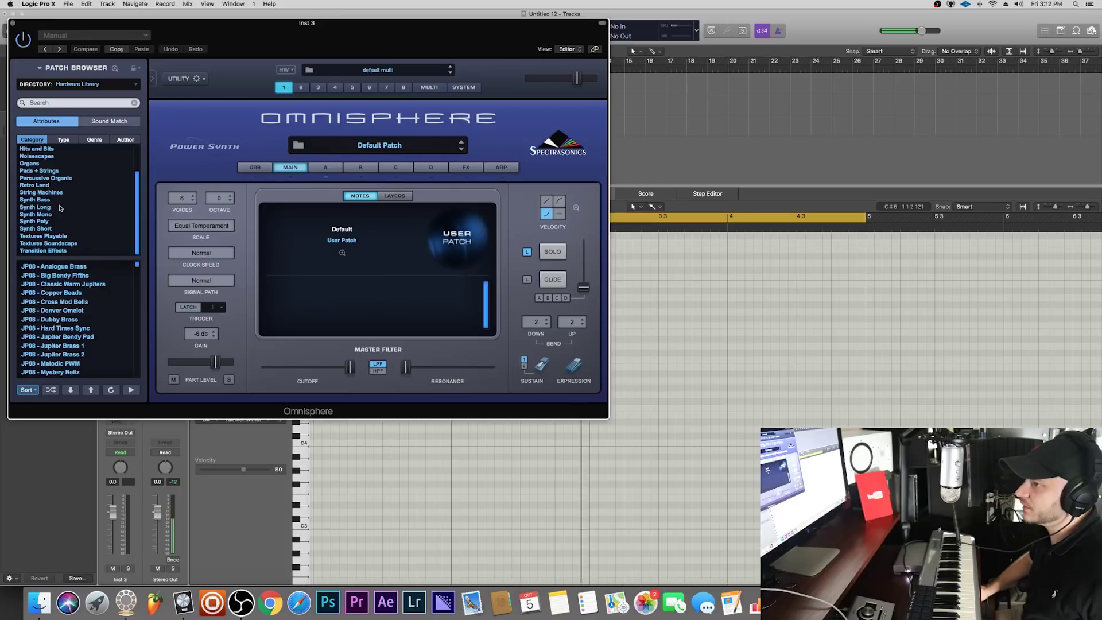
pyautogui.click(57, 200)
pyautogui.click(54, 277)
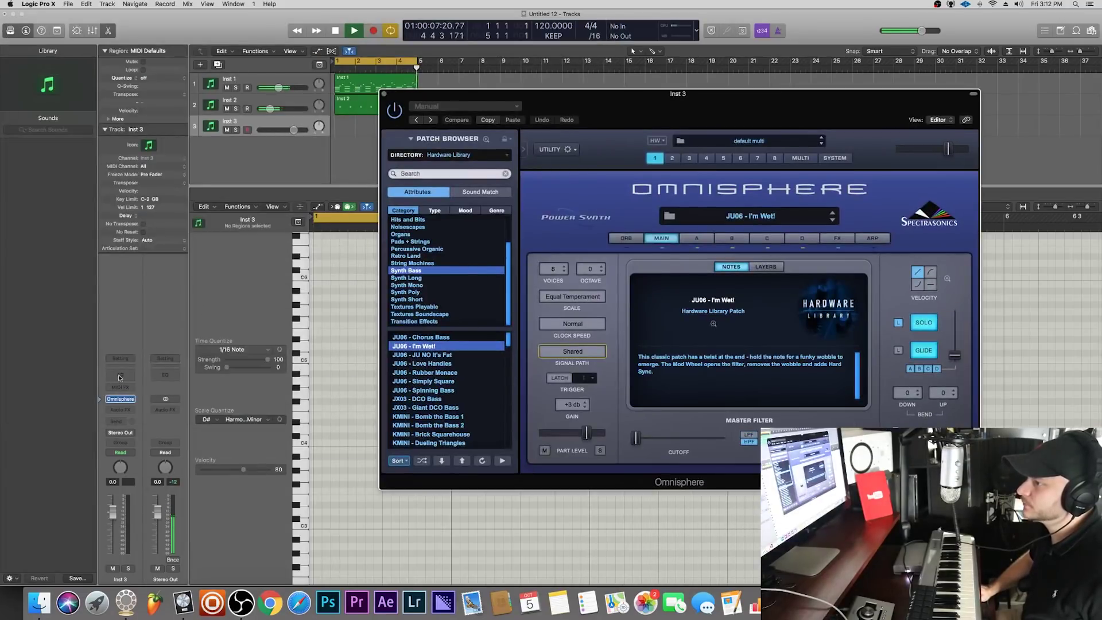
# - Add a Channel EQ to Inst 3 with a high cut at about 415 Hz
pyautogui.click(120, 377)
pyautogui.moveTo(394, 168); pyautogui.dragTo(159, 166)
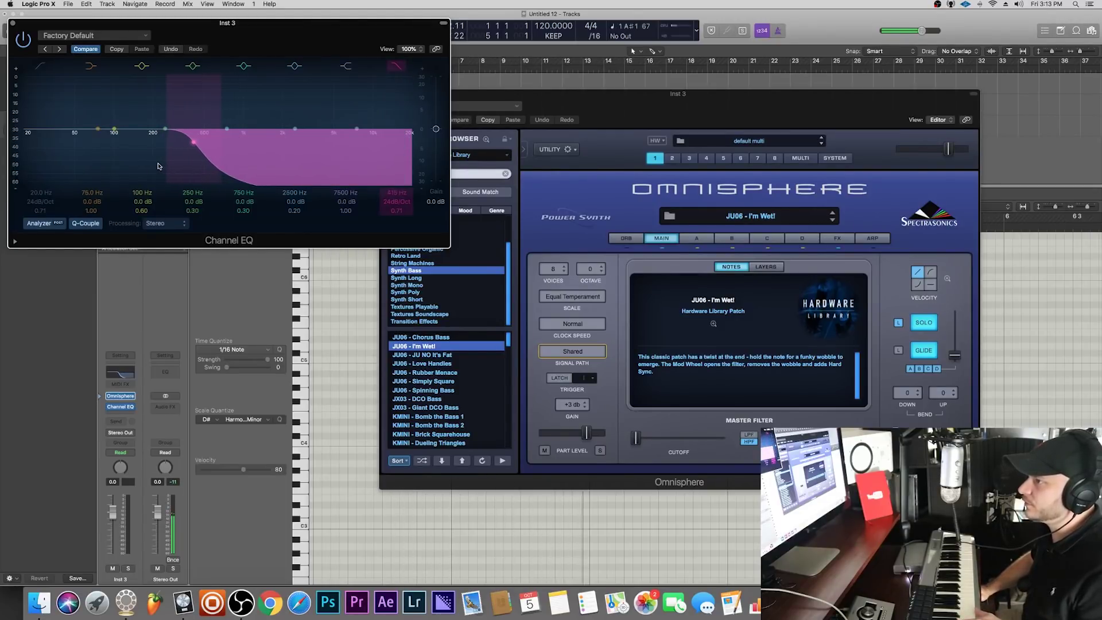
# - Load the JU06 - Chorus Bass patch and lower Inst 3's volume to -11.2 dB
pyautogui.click(425, 329)
pyautogui.click(426, 338)
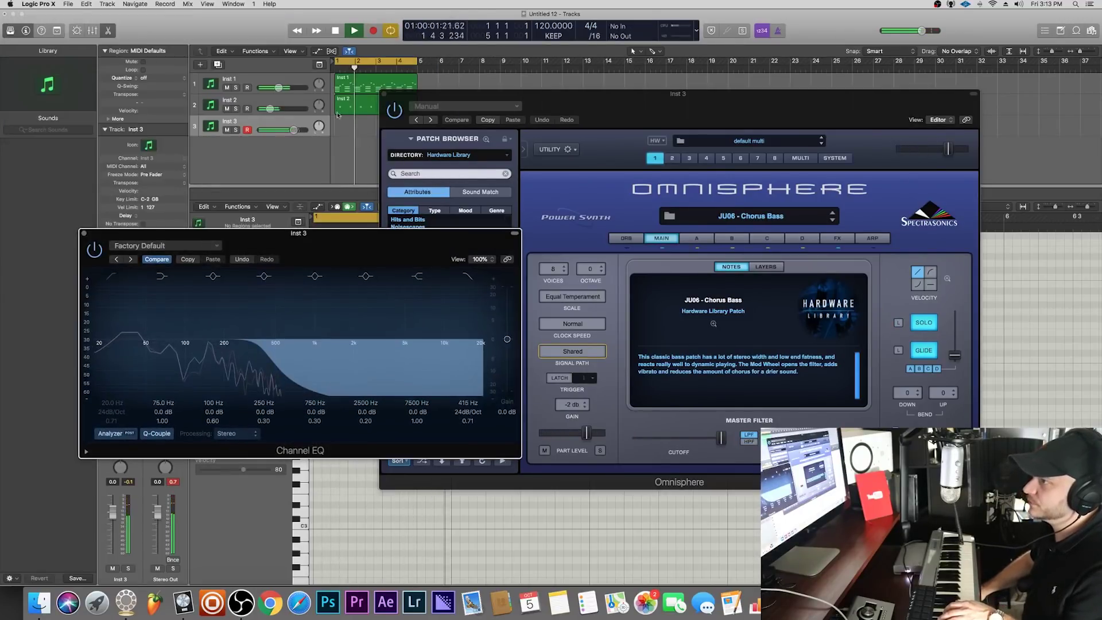
pyautogui.moveTo(294, 130); pyautogui.dragTo(276, 130)
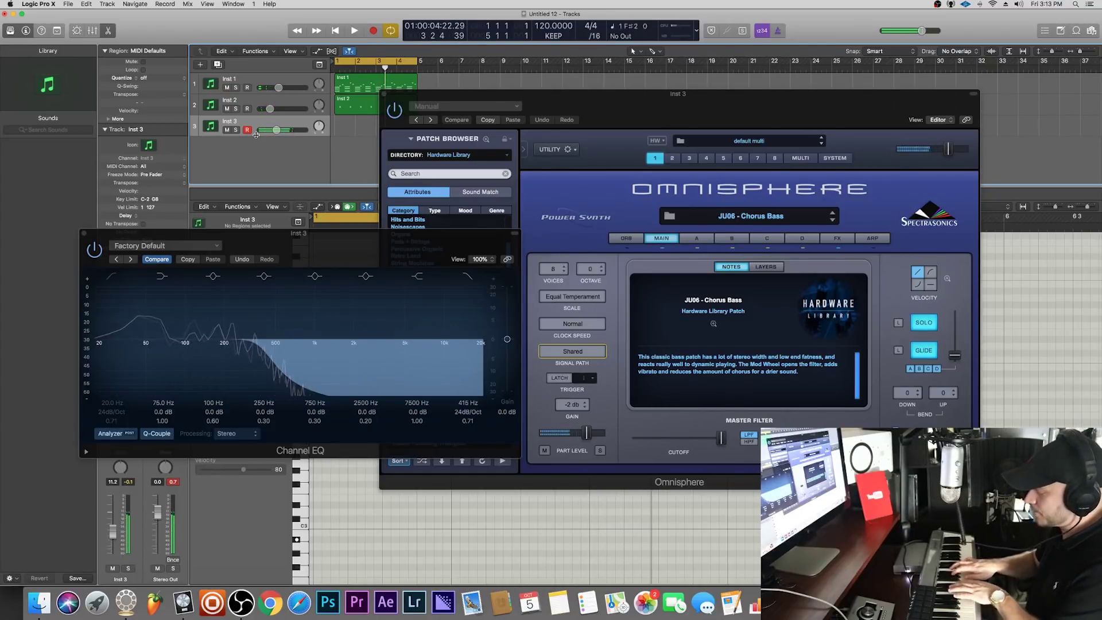
# - Audition JU06 - I'm Wet!, Love Handles and Rubber Menace over the loop, and load the JU06 - Spinning Bass patch
pyautogui.click(535, 276)
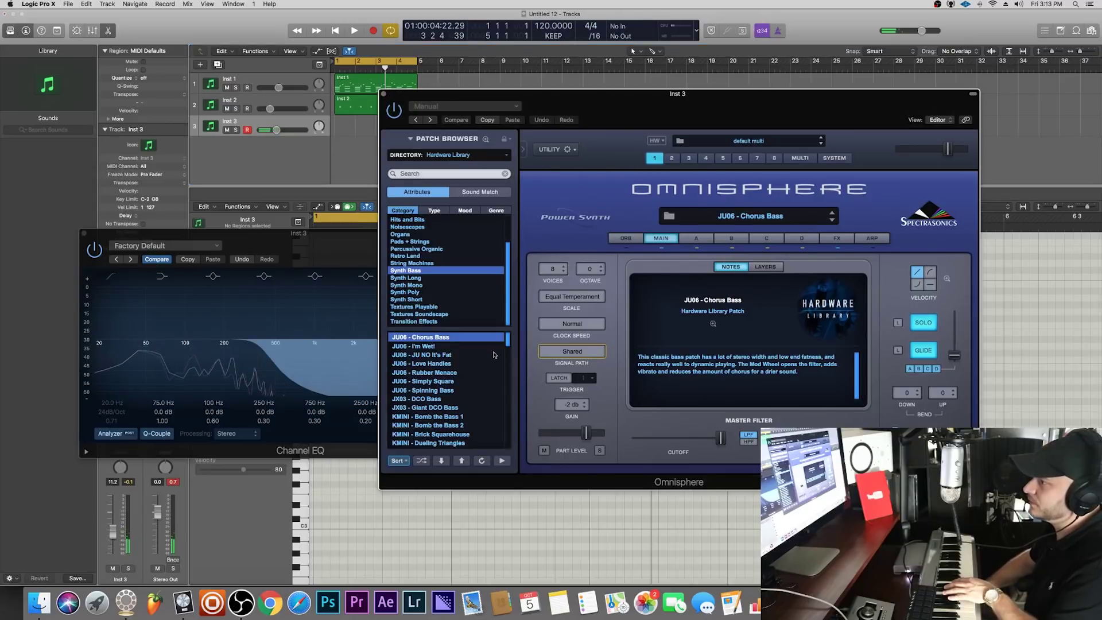
pyautogui.click(439, 349)
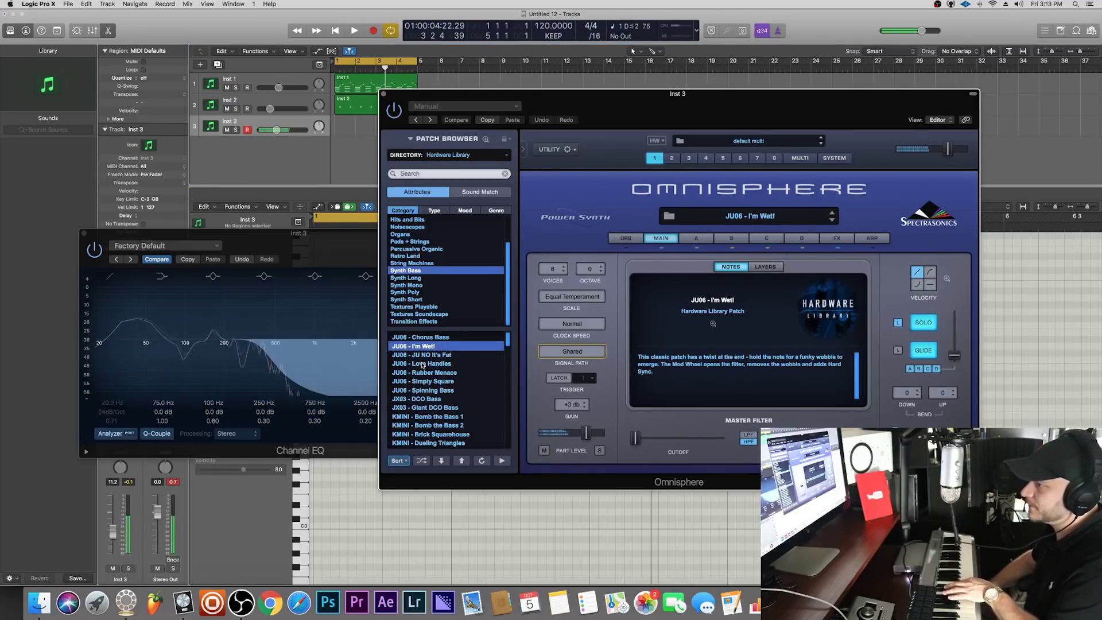
pyautogui.click(450, 367)
pyautogui.press('space')
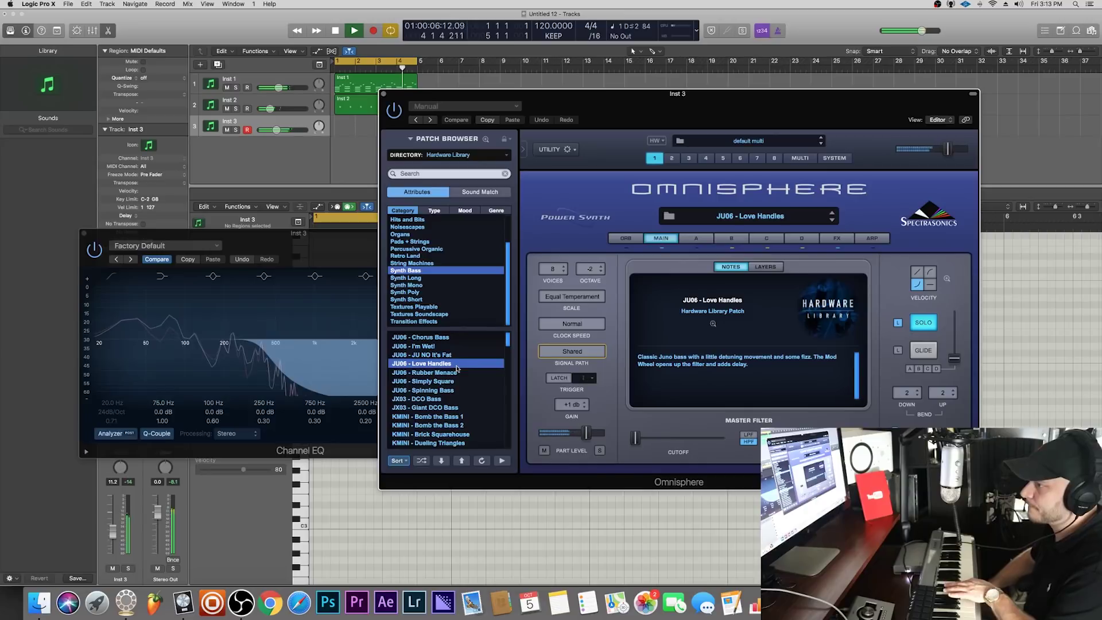
pyautogui.click(451, 371)
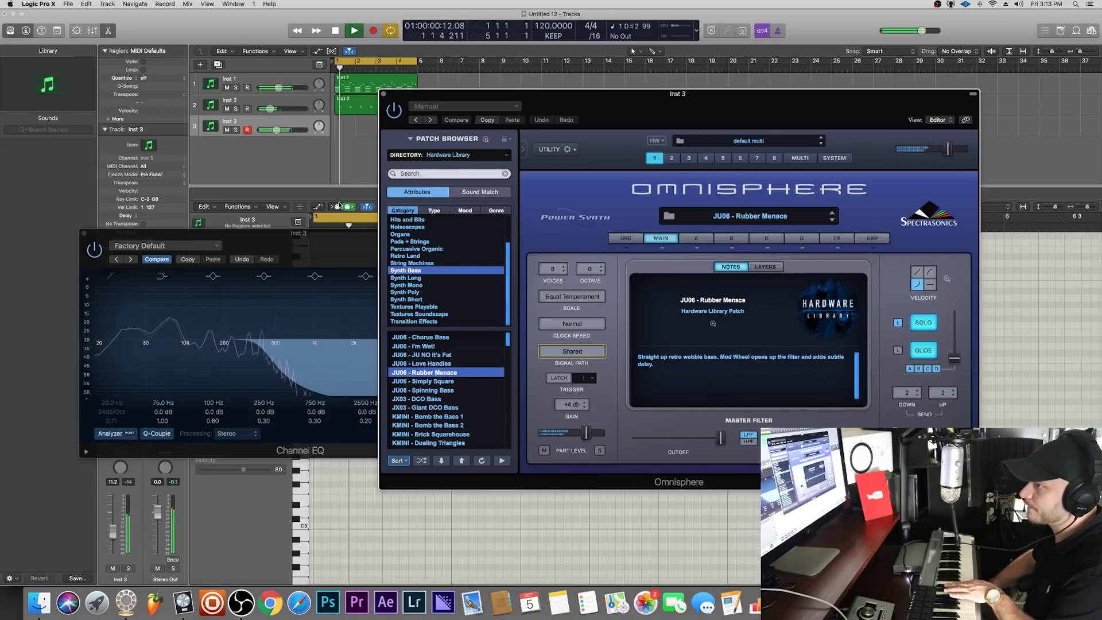
pyautogui.click(438, 390)
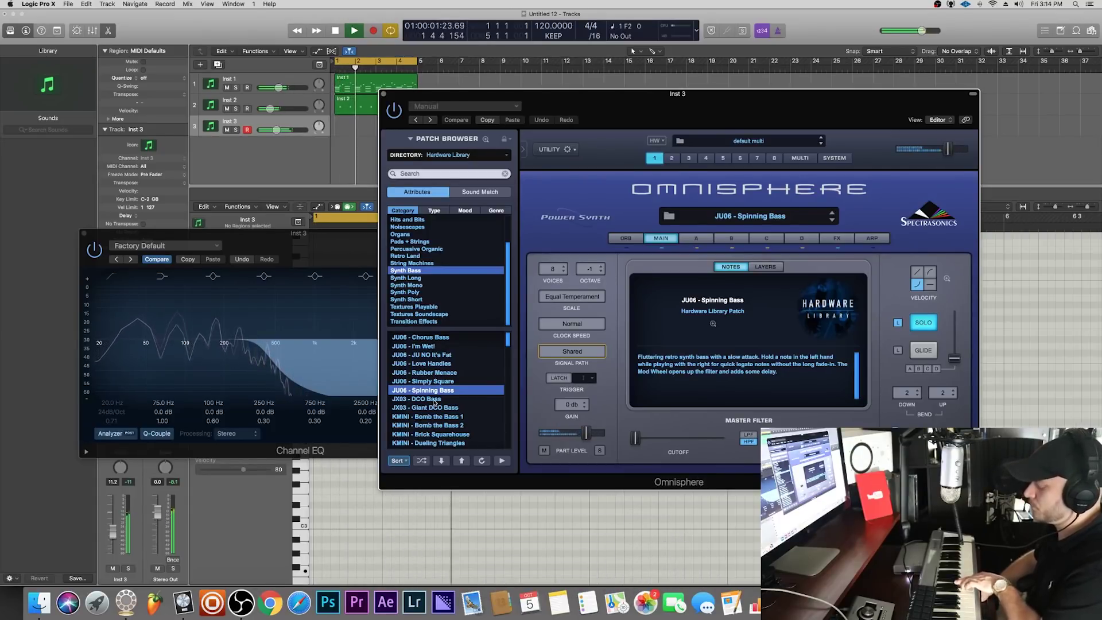
# - Record a four-bar bass part on Inst 3 with the Spinning Bass patch
pyautogui.press('space')
pyautogui.press('r')
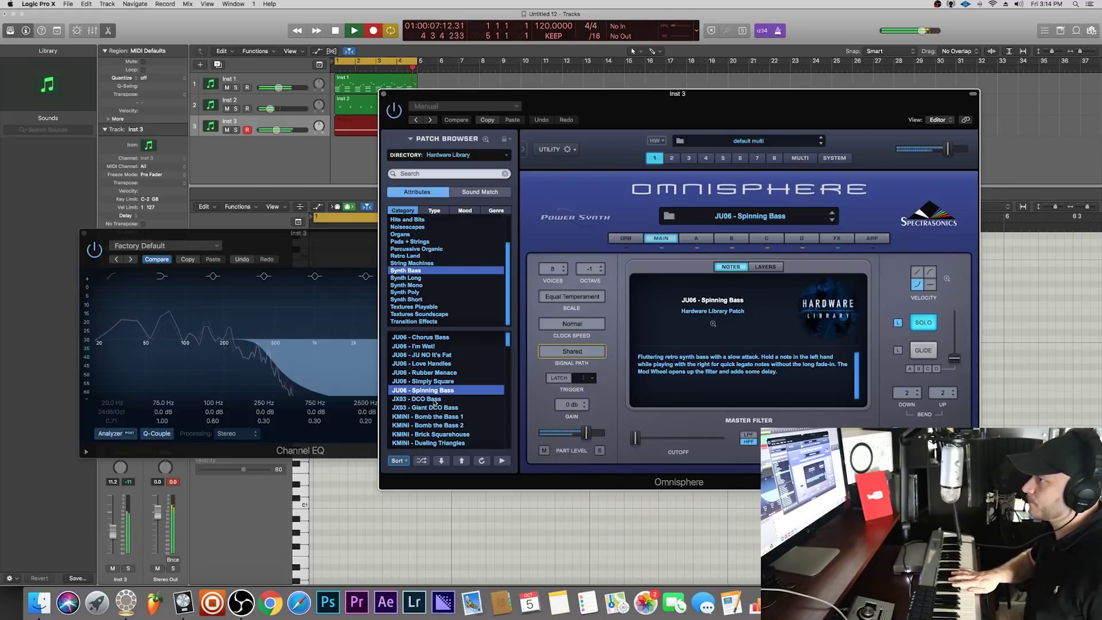
pyautogui.press('space')
# - Rebalance the Spinning Bass layers during playback, setting layer B to -11.0 dB and raising layer A slightly, and open the patch's effects
pyautogui.click(697, 238)
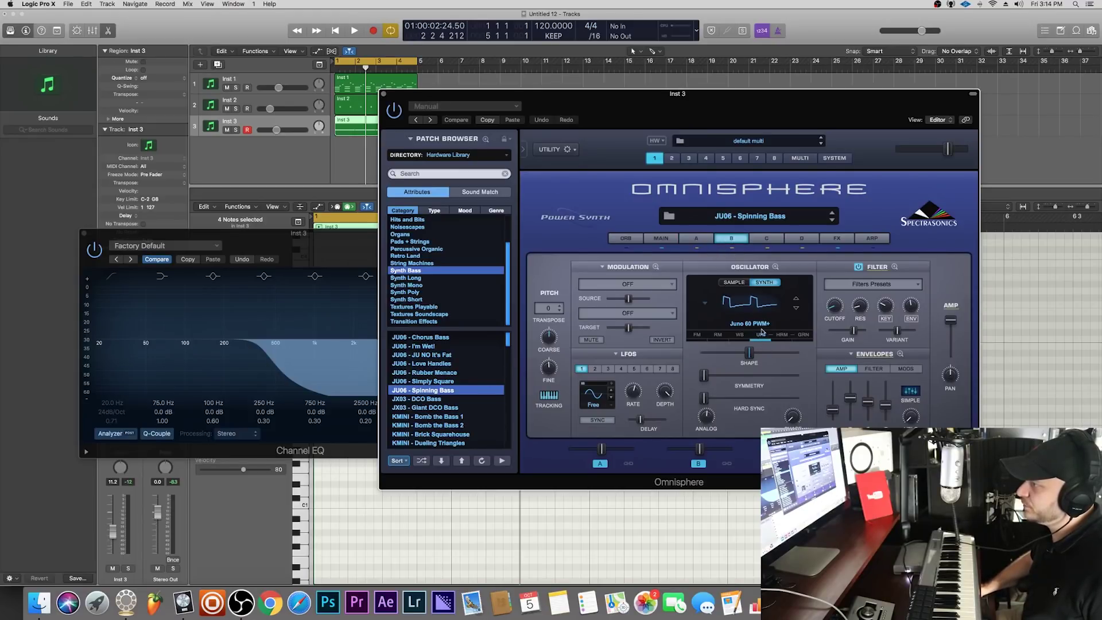
pyautogui.click(766, 239)
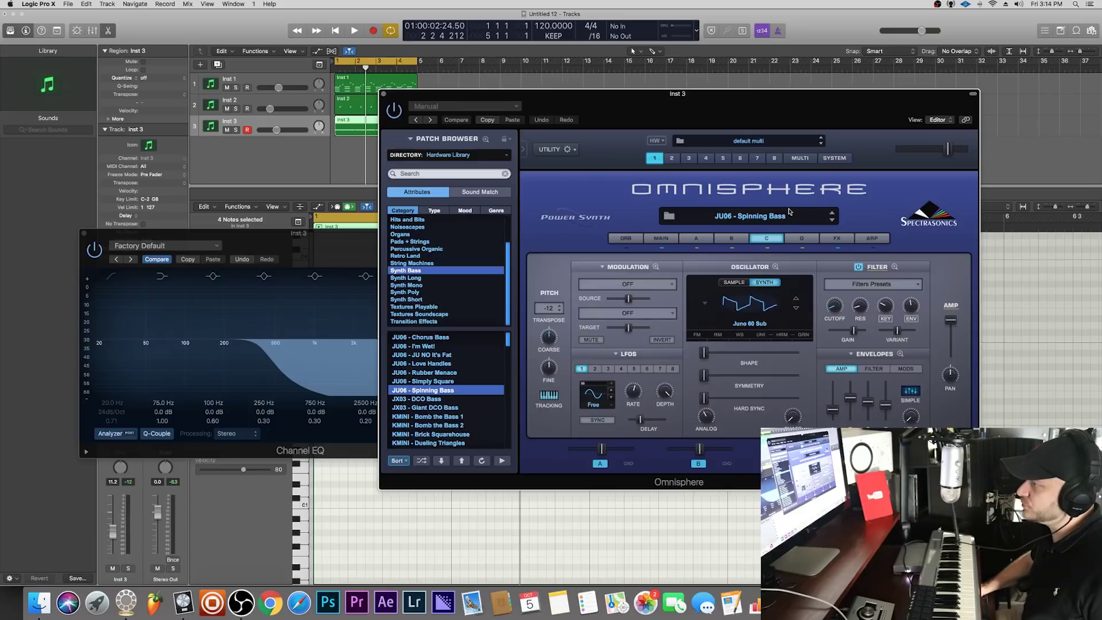
pyautogui.click(801, 239)
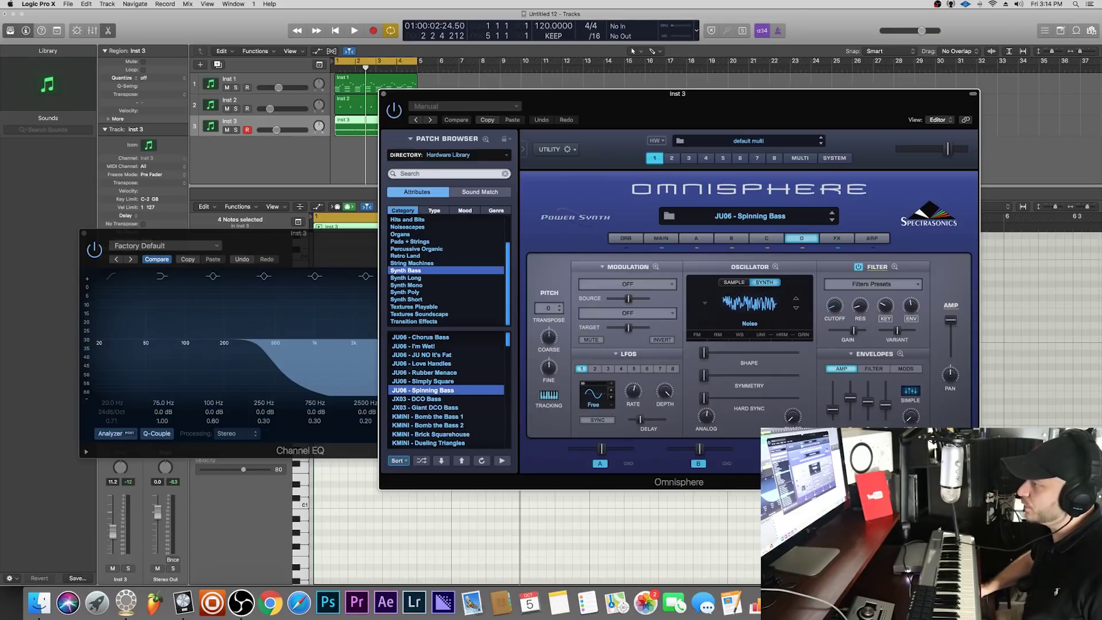
pyautogui.press('space')
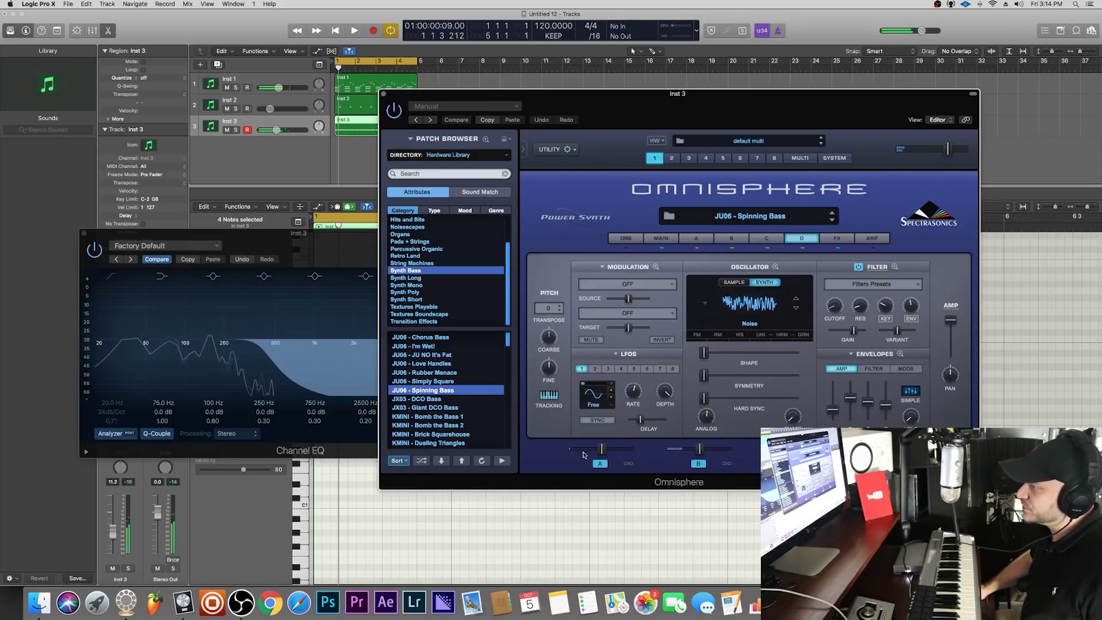
pyautogui.press('space')
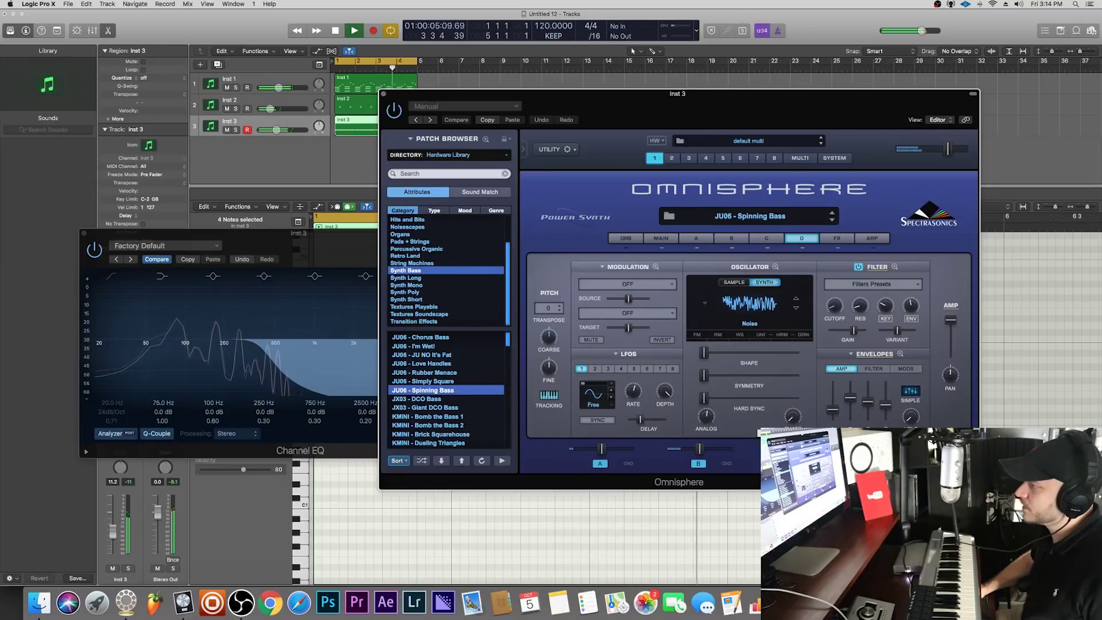
pyautogui.moveTo(696, 454)
pyautogui.mouseDown()
pyautogui.moveTo(716, 455)
pyautogui.moveTo(693, 452)
pyautogui.mouseUp()
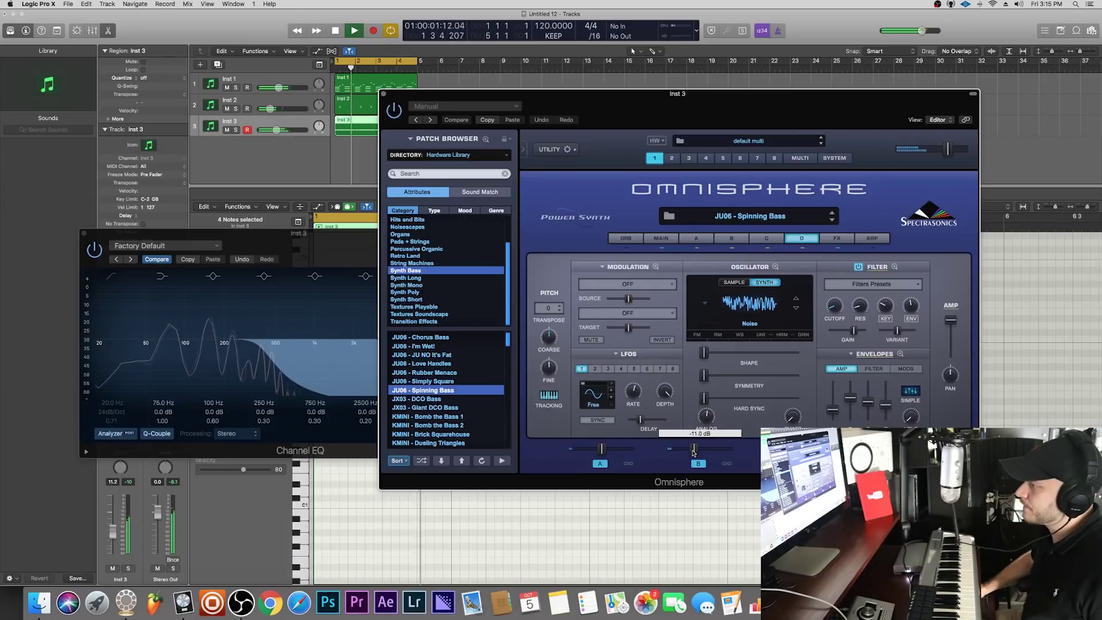
pyautogui.moveTo(601, 449); pyautogui.dragTo(609, 454)
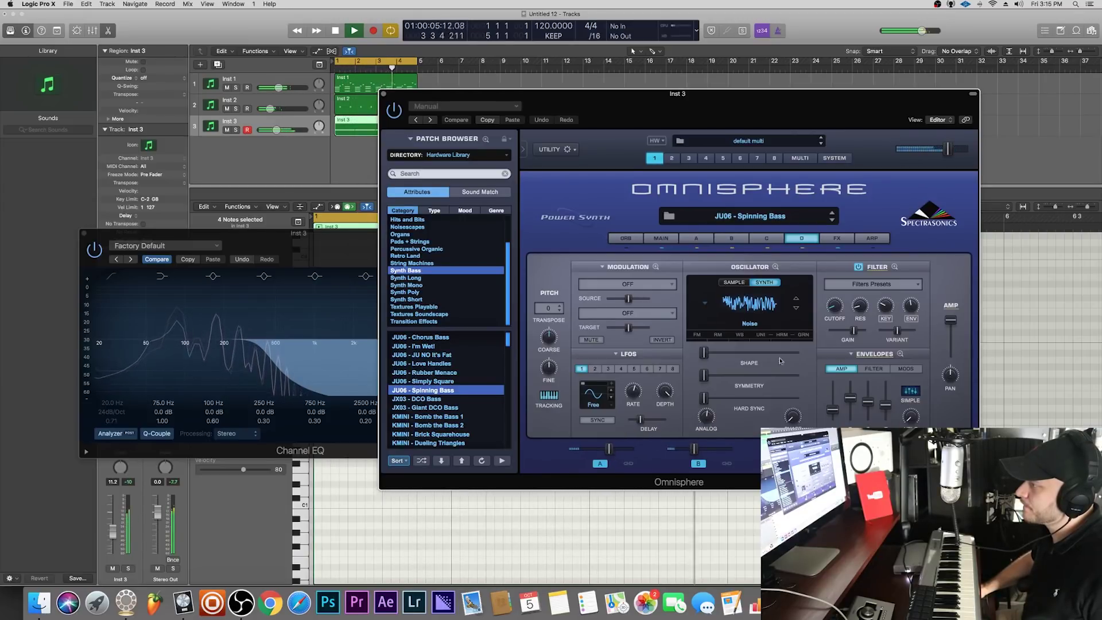
pyautogui.click(842, 239)
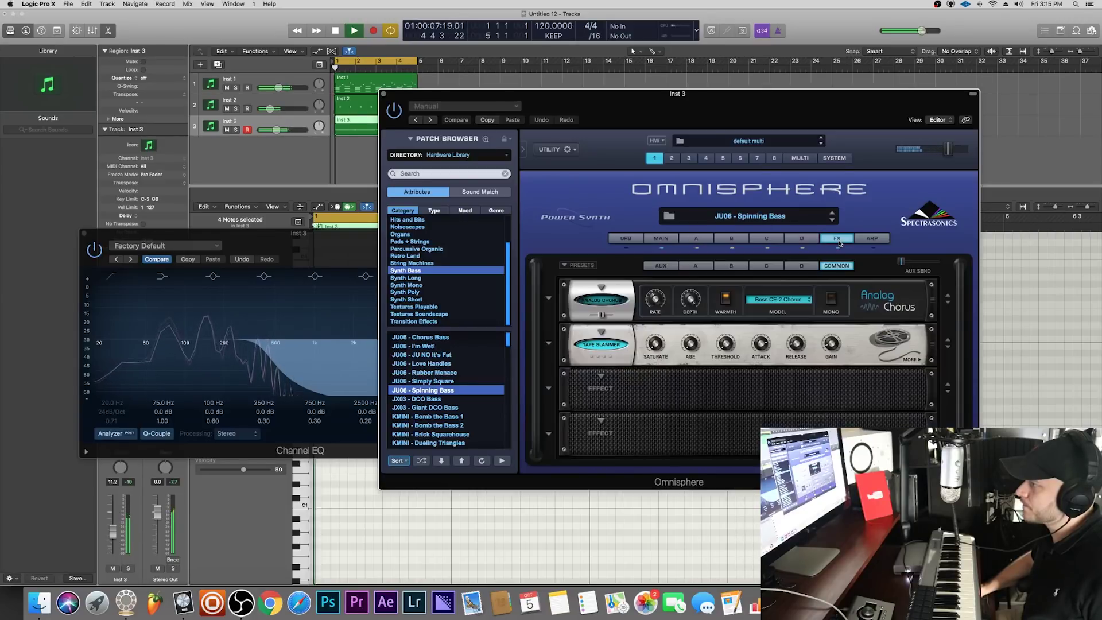
# - Lower the high cut in Inst 1's Channel EQ to 2750 Hz
pyautogui.click(287, 79)
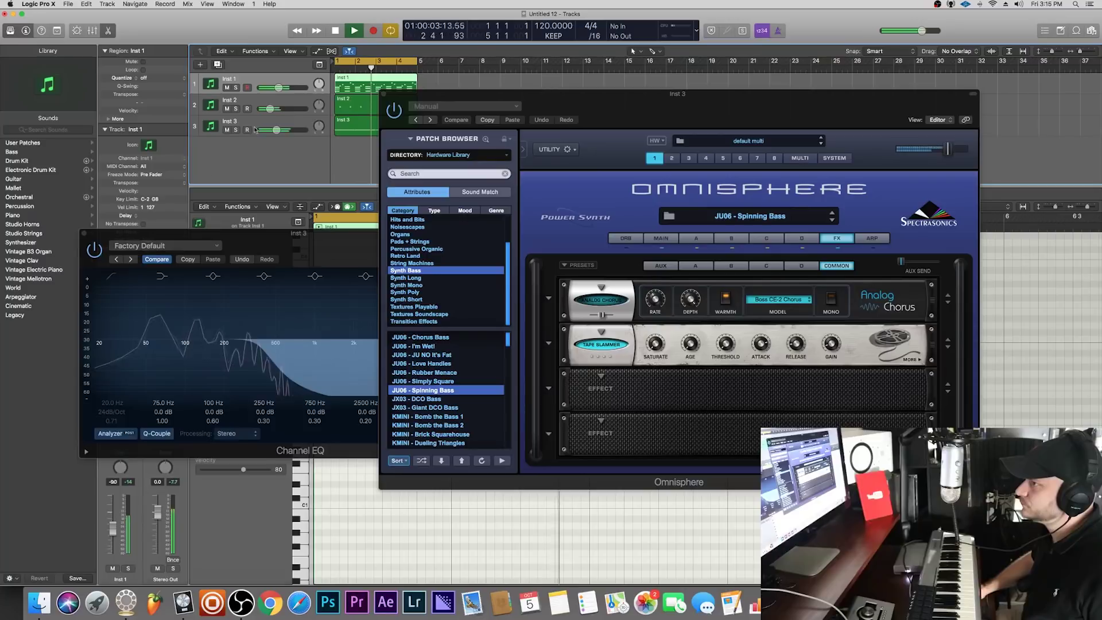
pyautogui.click(85, 234)
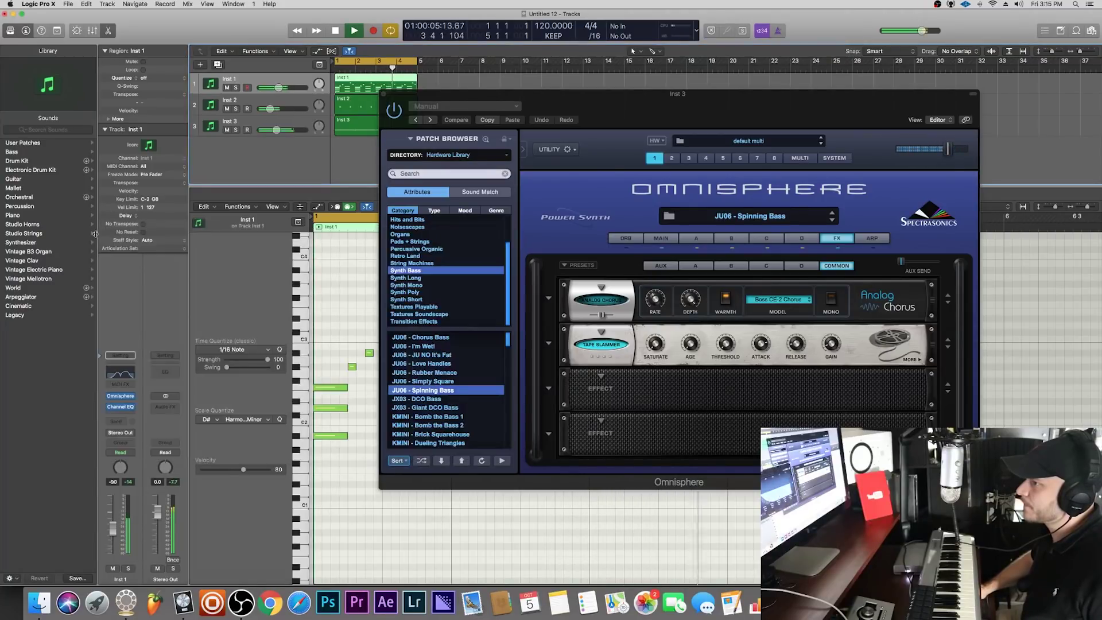
pyautogui.click(127, 374)
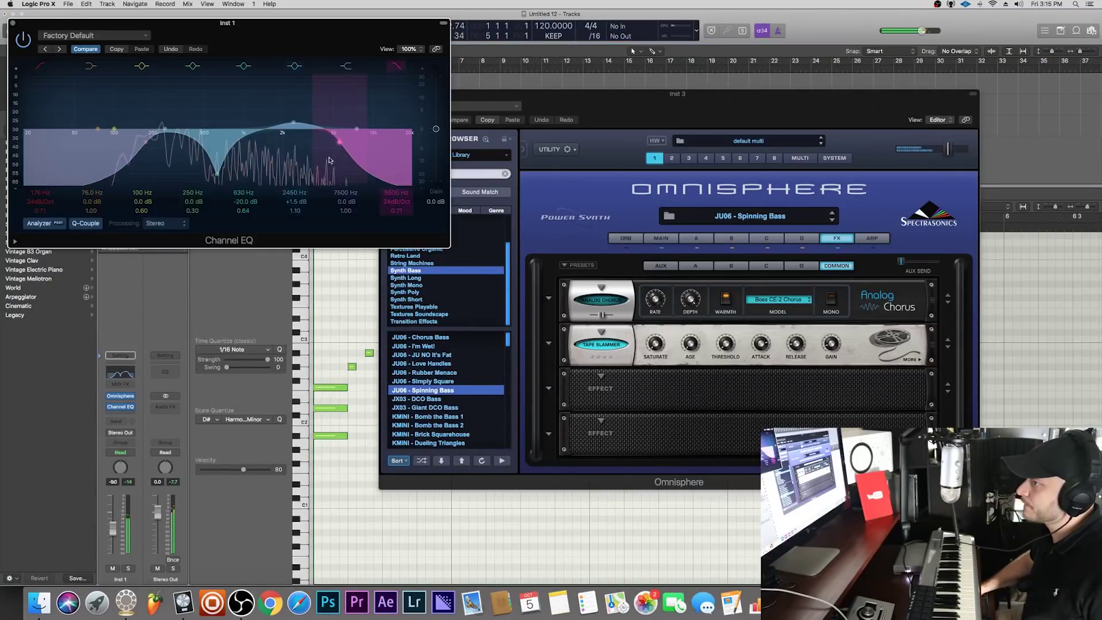
pyautogui.moveTo(295, 161); pyautogui.dragTo(287, 160)
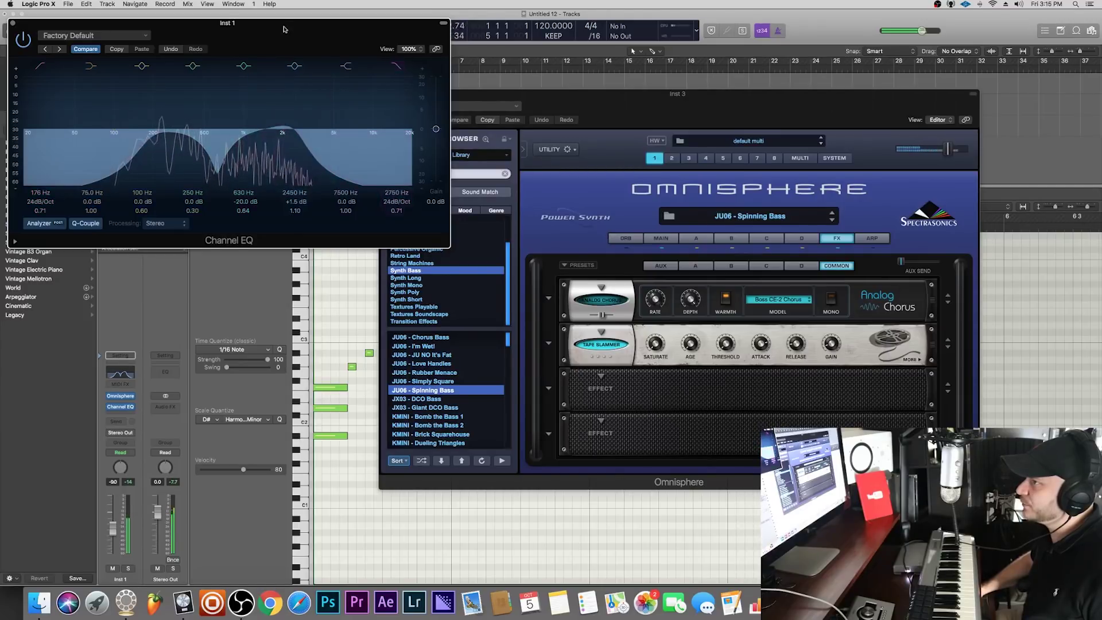
pyautogui.moveTo(286, 33); pyautogui.dragTo(352, 132)
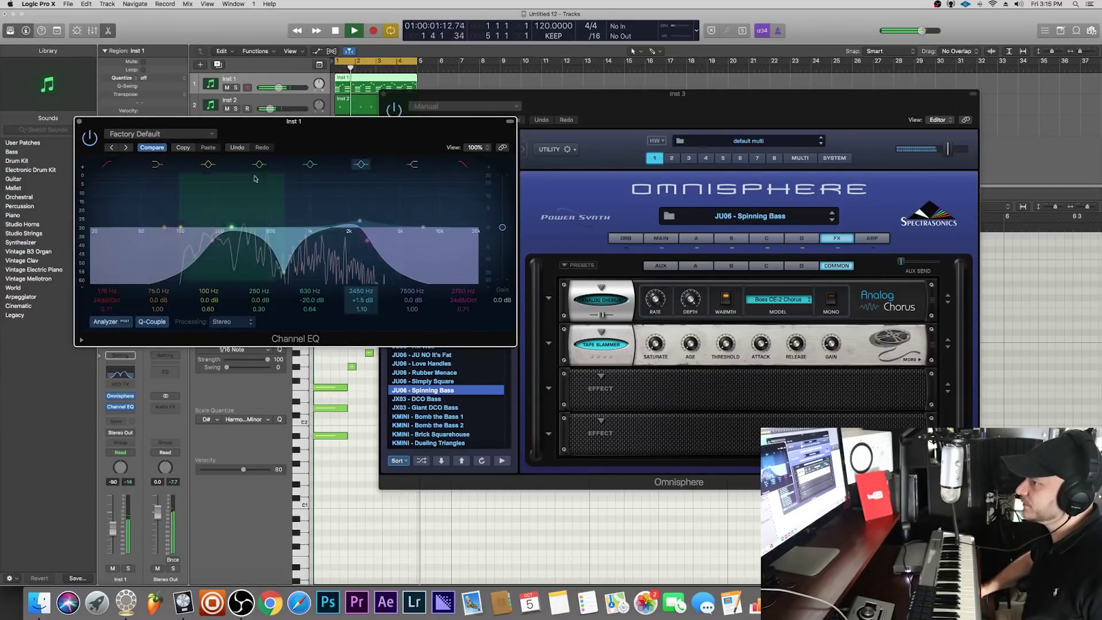
pyautogui.click(80, 123)
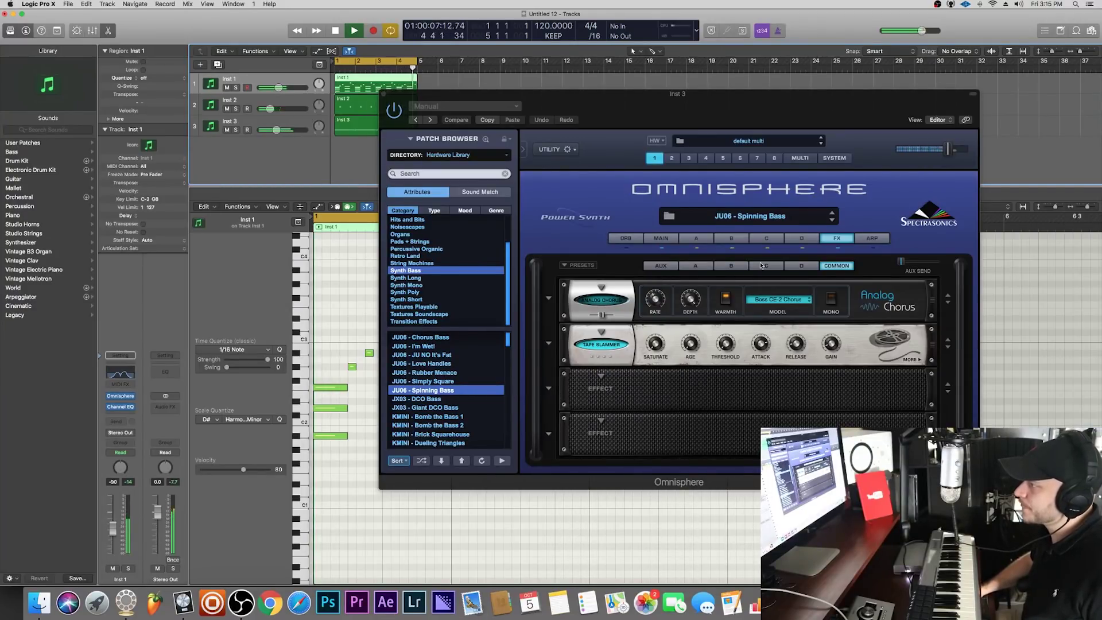
# - Examine the oscillator, filter and envelope settings of layers A to D in Inst 3's Spinning Bass patch
pyautogui.click(696, 238)
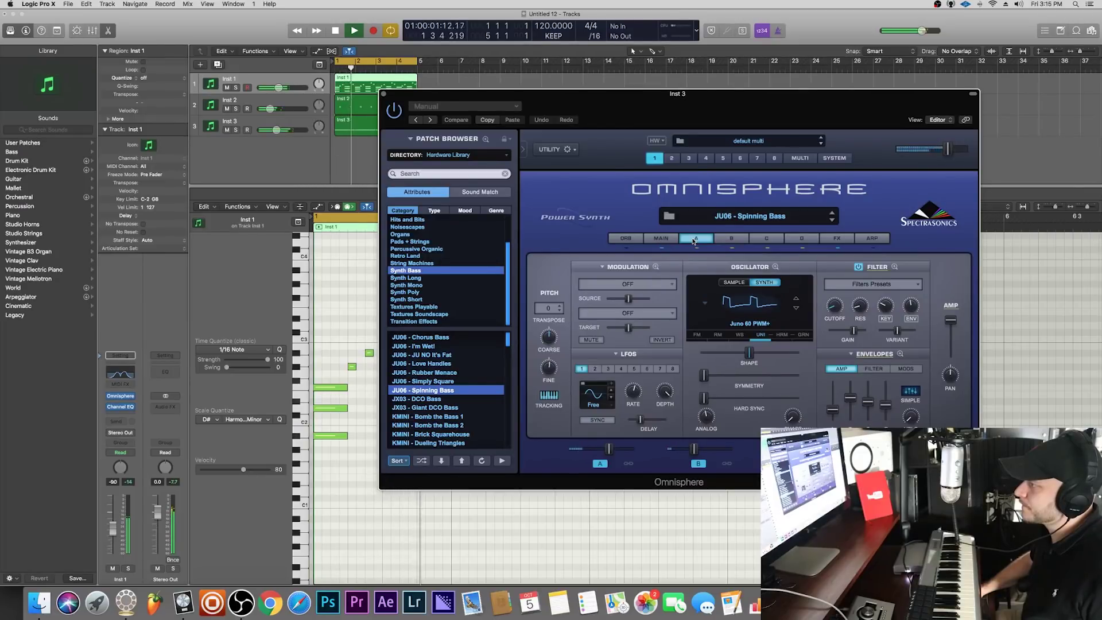
pyautogui.click(731, 239)
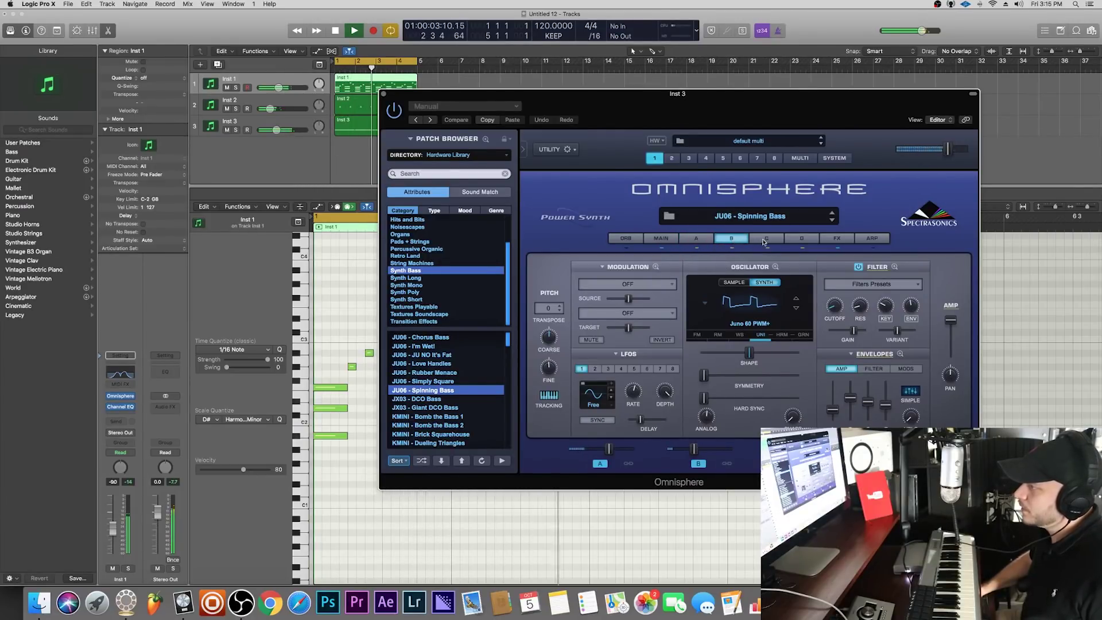
pyautogui.click(763, 240)
pyautogui.click(697, 239)
pyautogui.click(732, 239)
pyautogui.click(766, 238)
pyautogui.click(801, 240)
pyautogui.click(715, 240)
pyautogui.click(768, 240)
pyautogui.click(802, 240)
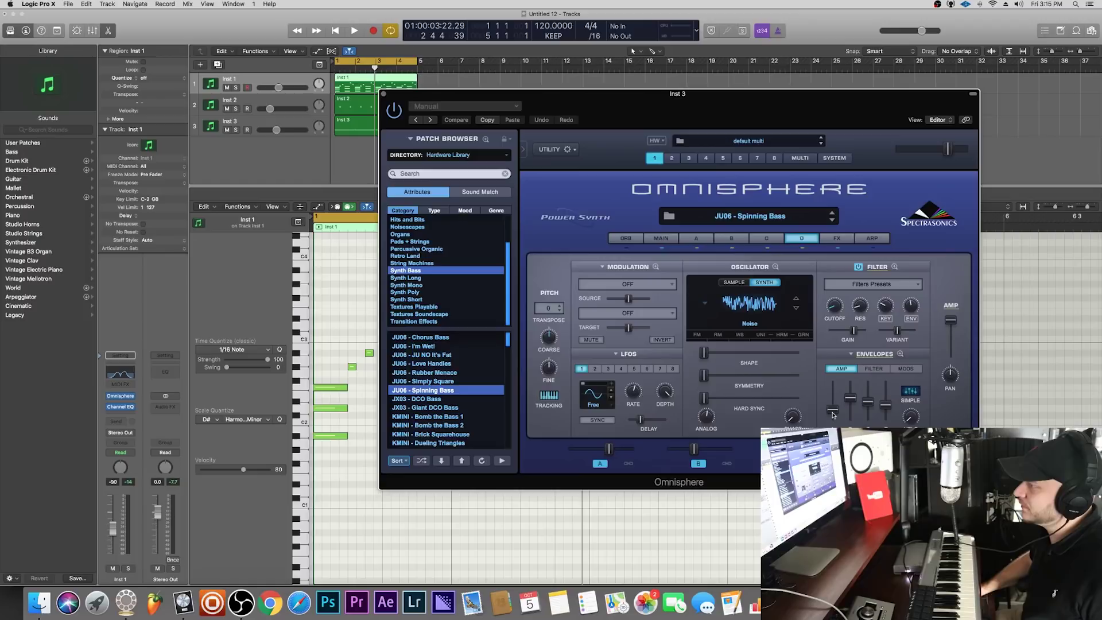
# - Check the amp envelope settings of Spinning Bass layers A and B during playback and select the Inst 3 track
pyautogui.click(697, 241)
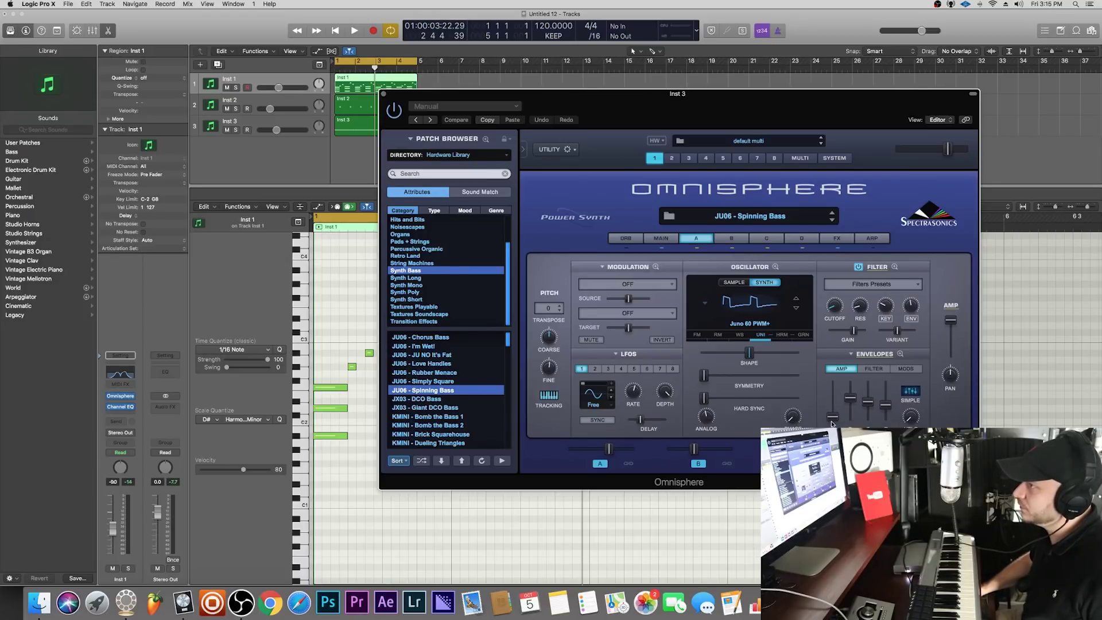
pyautogui.press('space')
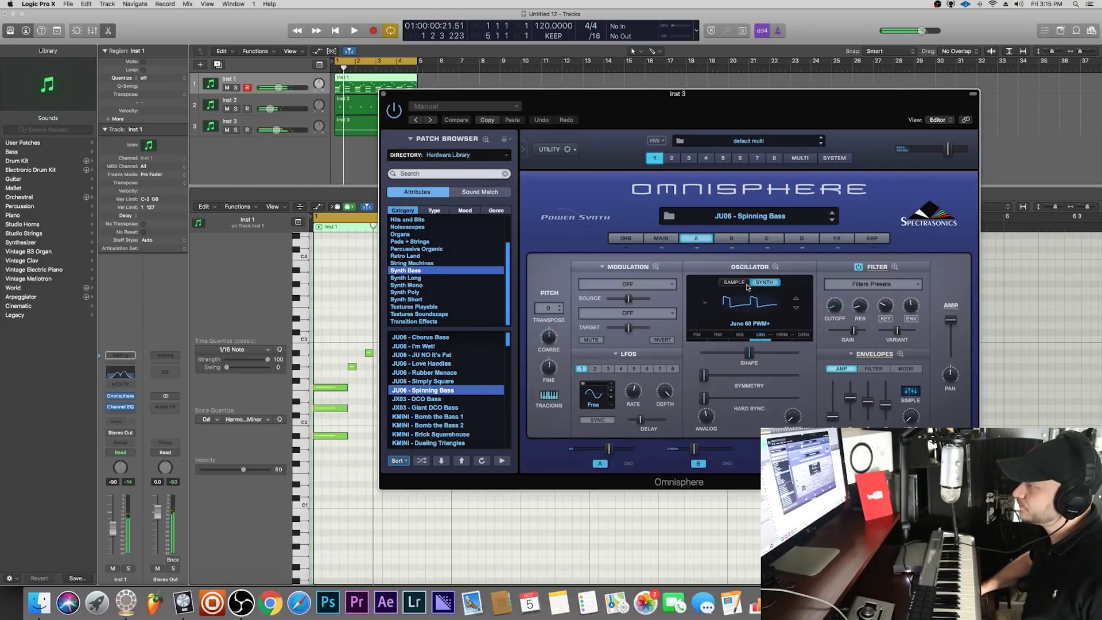
pyautogui.click(729, 239)
pyautogui.press('space')
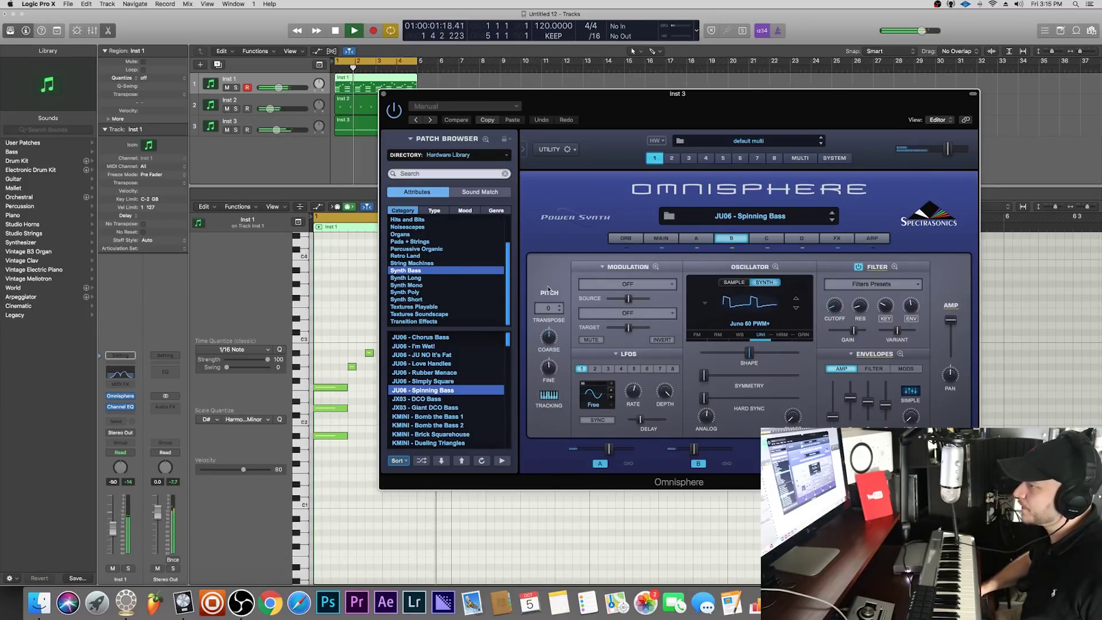
pyautogui.click(294, 123)
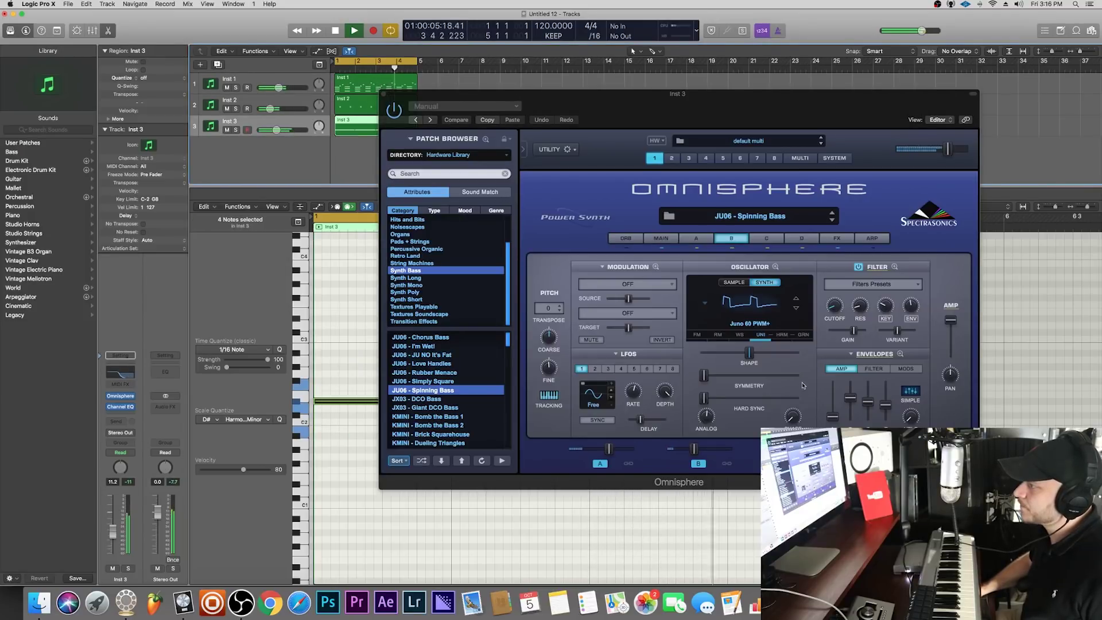
# - Set the amp envelope attack to 0.01 sec in layer D of the Spinning Bass patch and replay the loop
pyautogui.click(698, 239)
pyautogui.click(767, 238)
pyautogui.click(802, 239)
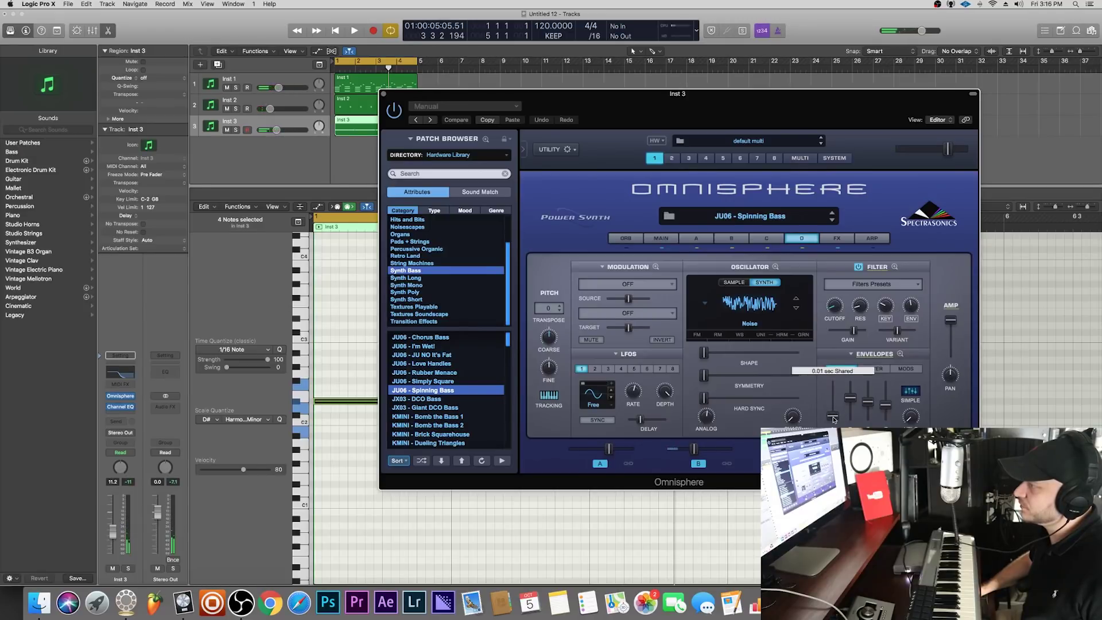
pyautogui.press('space')
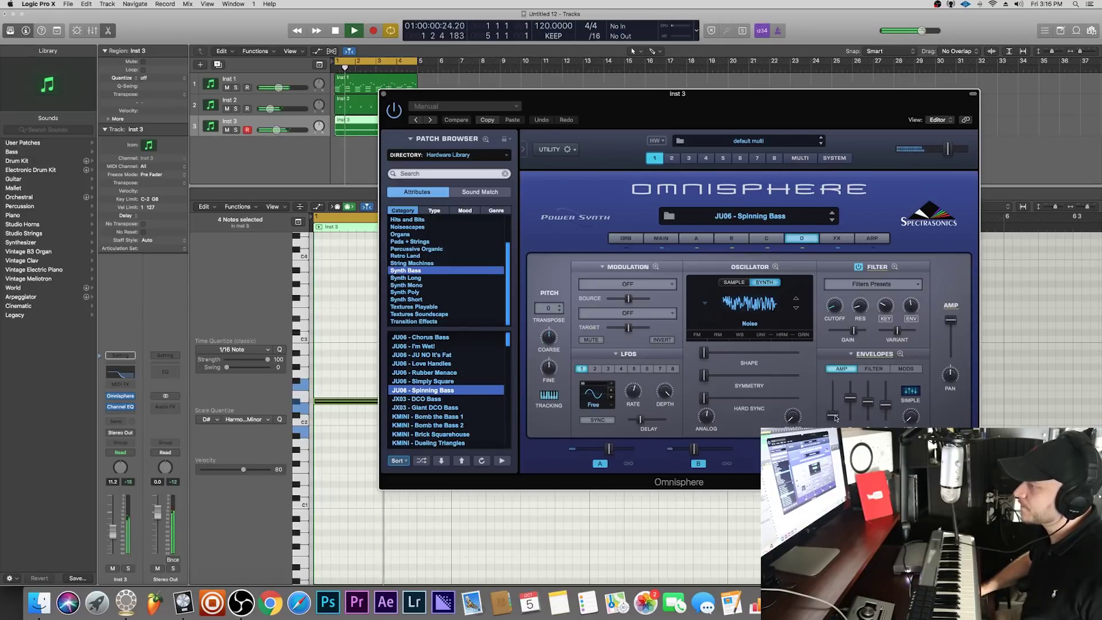
# - Go through layers A, B and C during playback, fine-tune the amp envelope attack, and close the Inst 3 instrument window
pyautogui.click(695, 237)
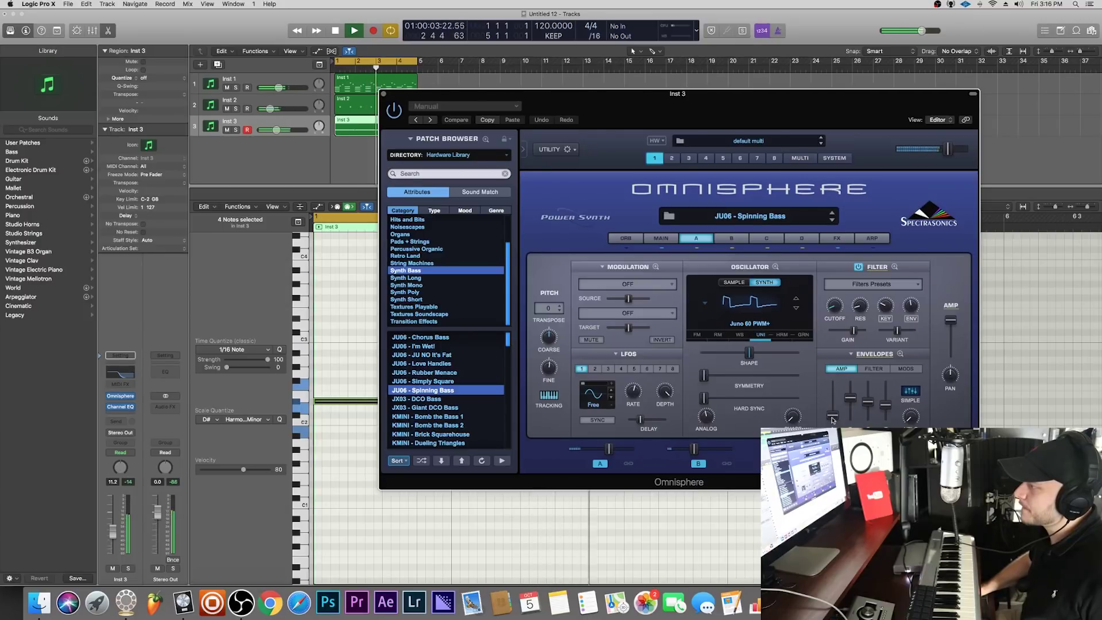
pyautogui.click(731, 238)
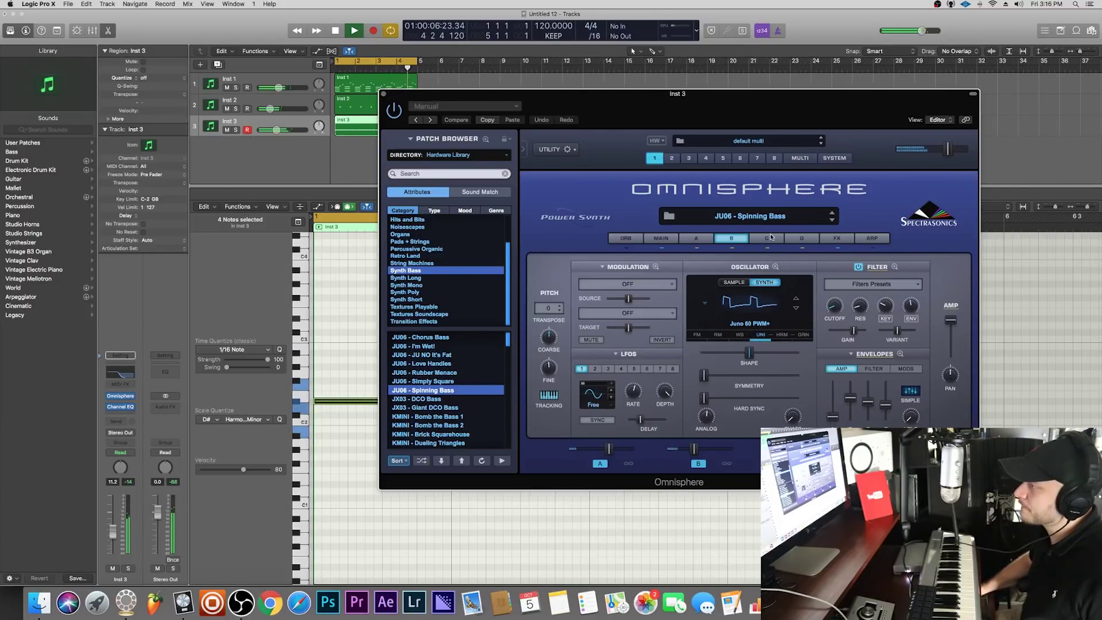
pyautogui.click(769, 238)
pyautogui.moveTo(835, 416); pyautogui.dragTo(835, 421)
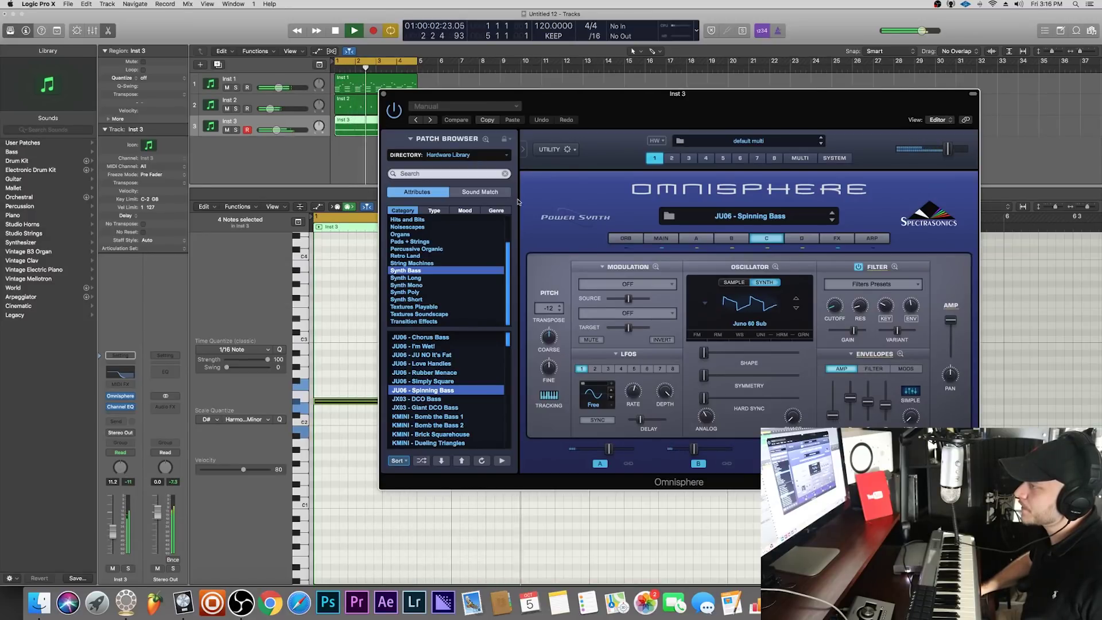
pyautogui.click(384, 95)
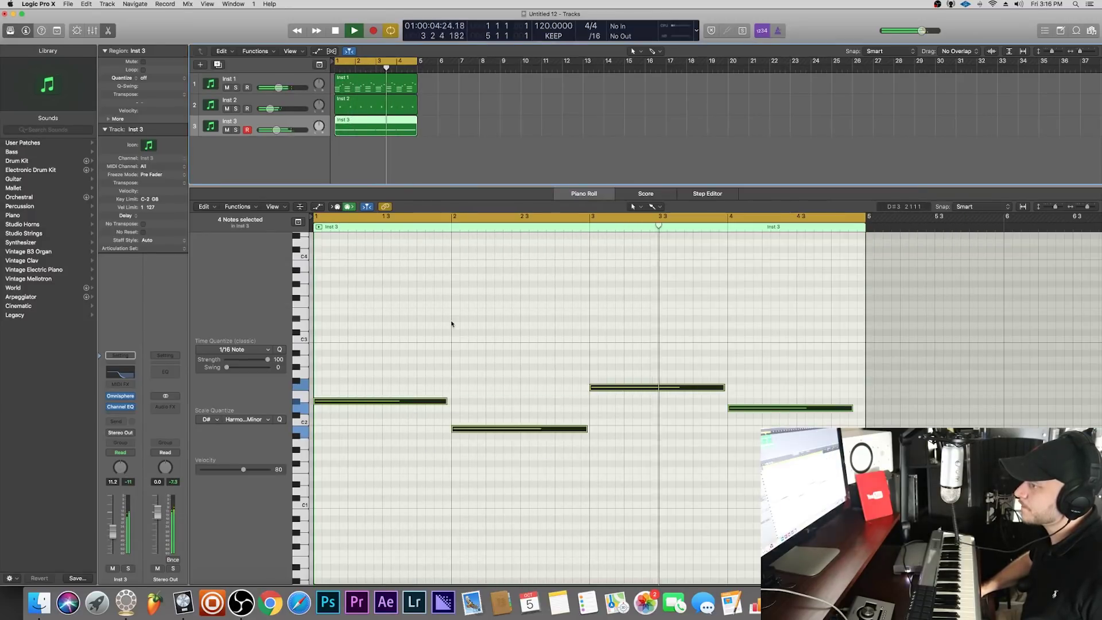
# - Transpose all the Inst 3 bass notes down one octave and raise the track's volume slightly
pyautogui.press('super+a')
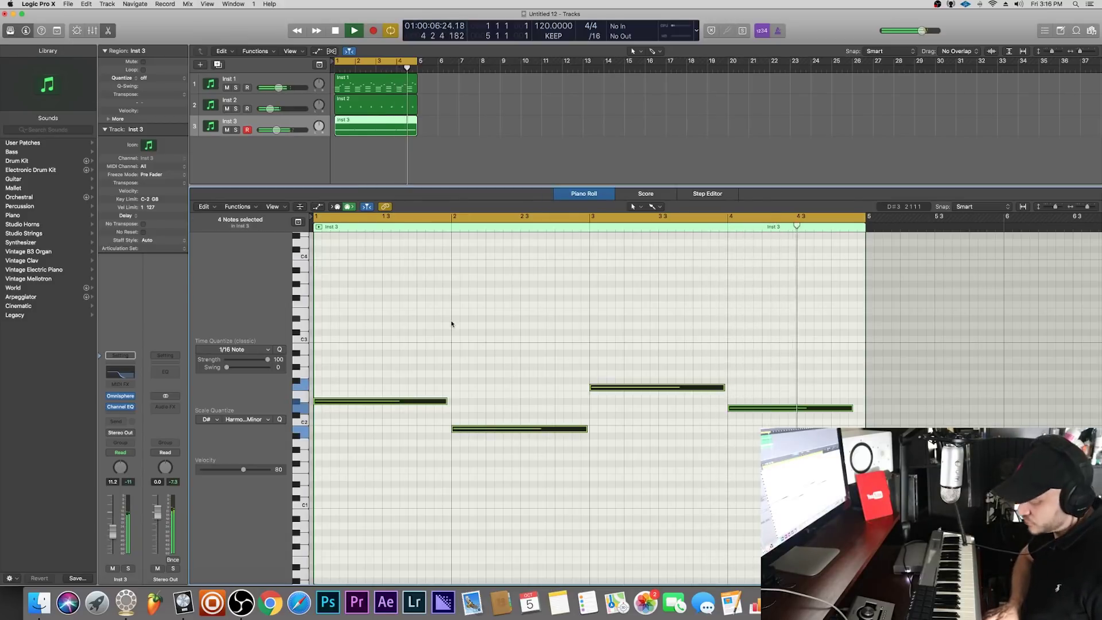
pyautogui.hotkey('shift', 'alt', 'Down')
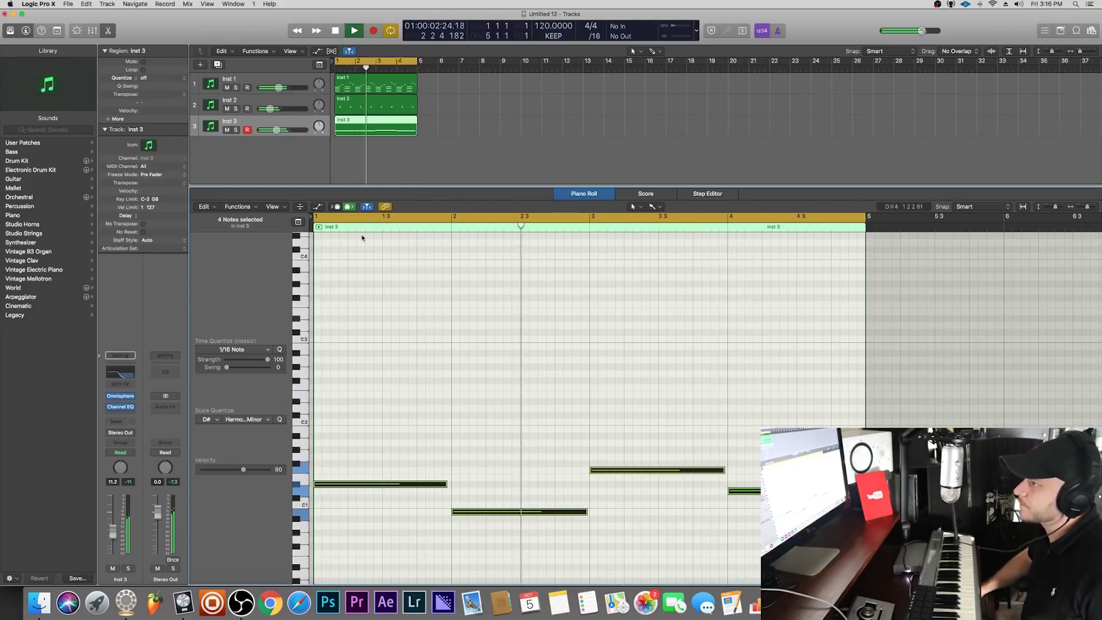
pyautogui.moveTo(276, 130); pyautogui.dragTo(280, 129)
# - Loop the Inst 1, Inst 2 and Inst 3 regions up to bar 9 and extend the cycle range to match
pyautogui.moveTo(453, 166); pyautogui.dragTo(500, 83)
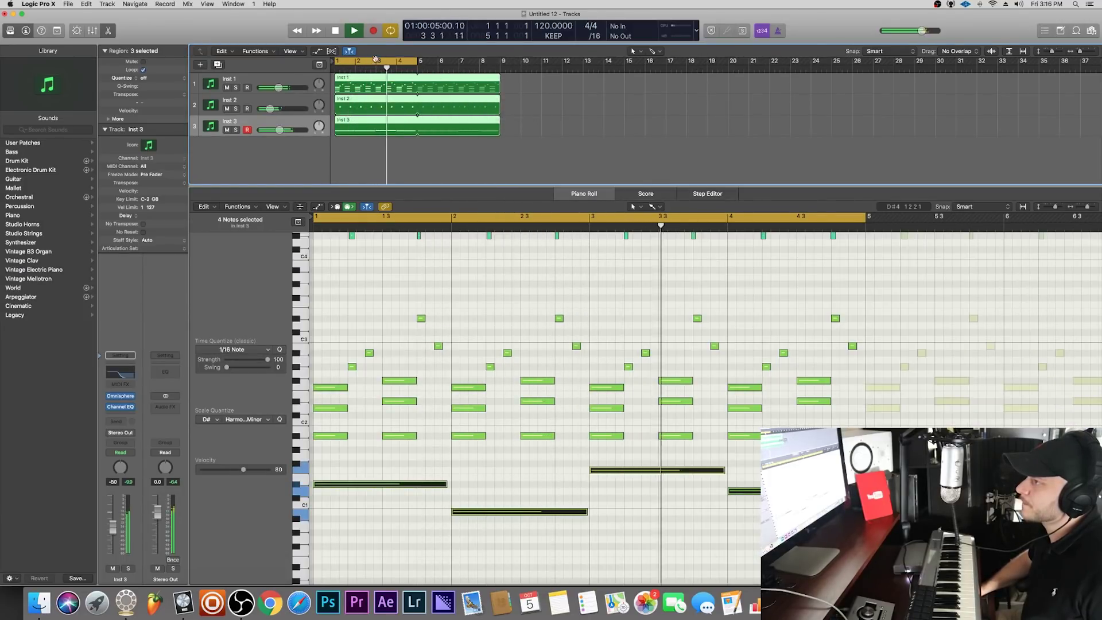
pyautogui.moveTo(421, 62); pyautogui.dragTo(500, 65)
pyautogui.click(459, 155)
pyautogui.press('space')
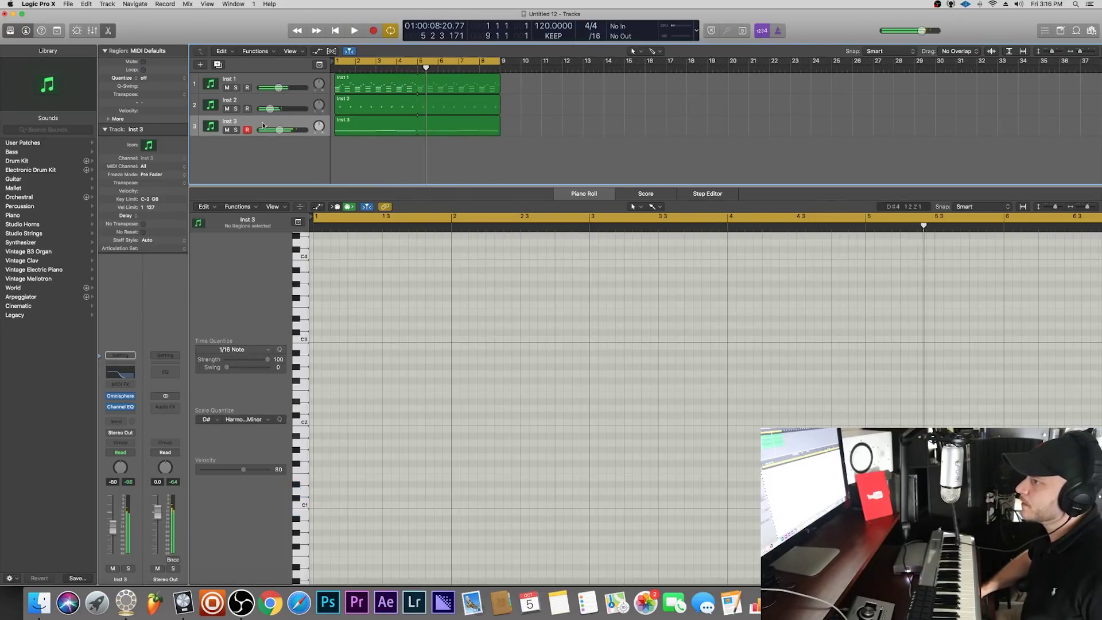
# - Create one software instrument track with an empty channel strip and load Omnisphere on it
pyautogui.click(200, 65)
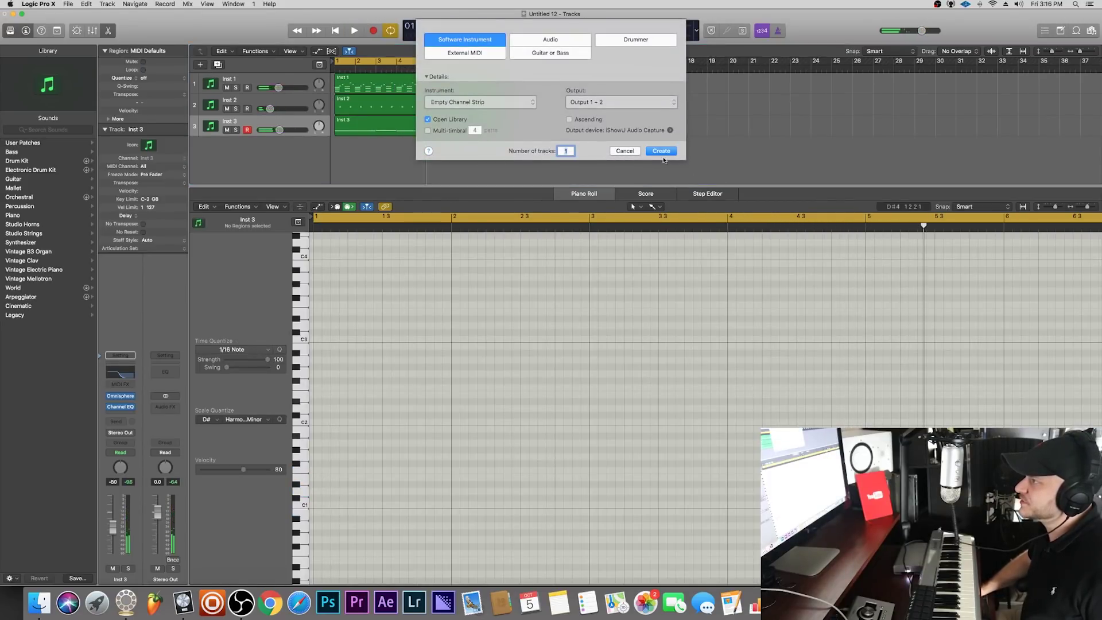
pyautogui.click(669, 151)
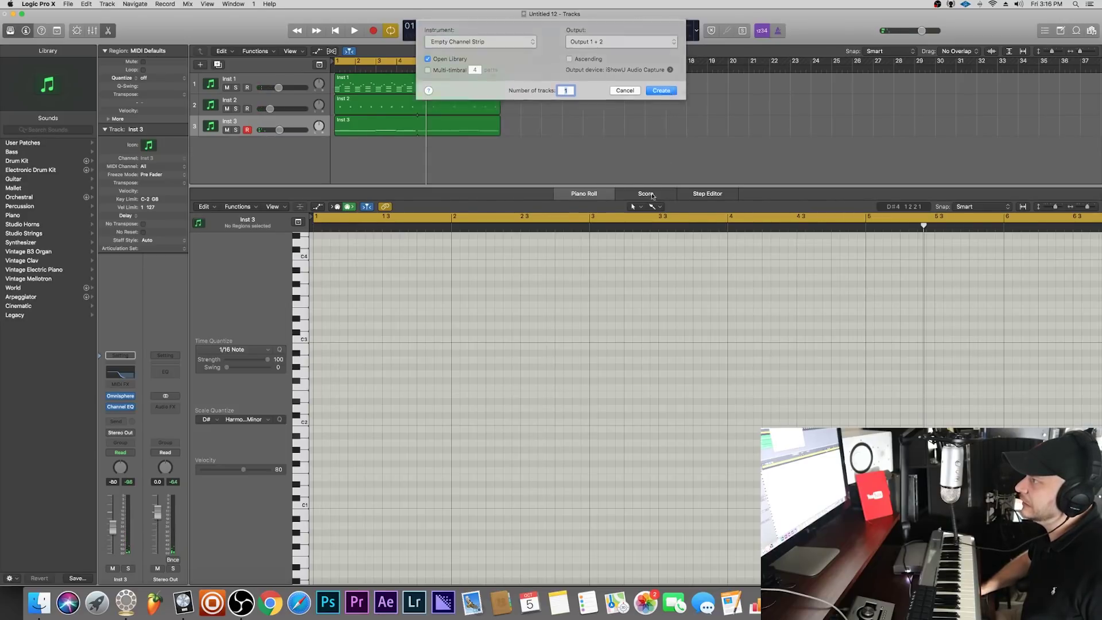
pyautogui.click(132, 399)
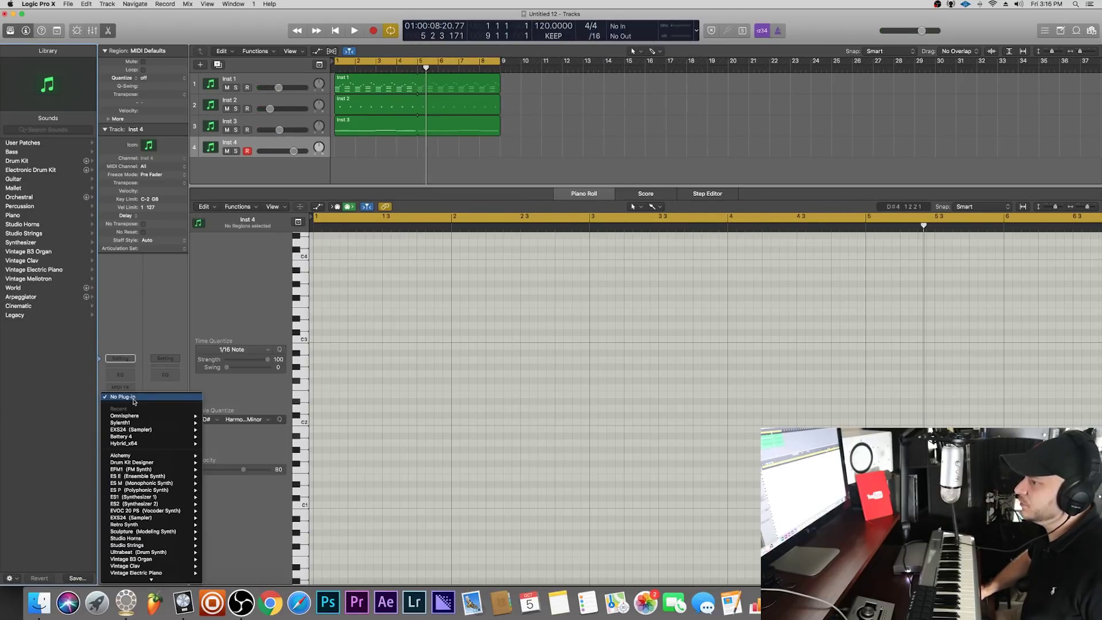
pyautogui.moveTo(154, 417)
pyautogui.click(216, 416)
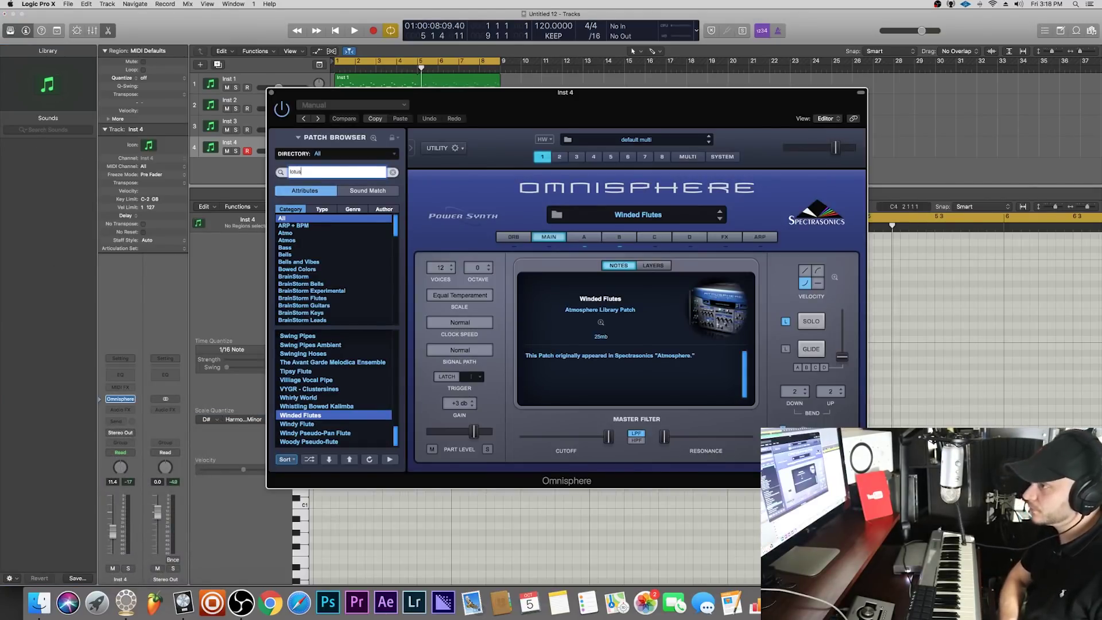
# - Find the Lotus Flute patch by searching "lotus", load it, audition it over the loop, and lower Inst 4 to -6.8 dB
pyautogui.press('Return')
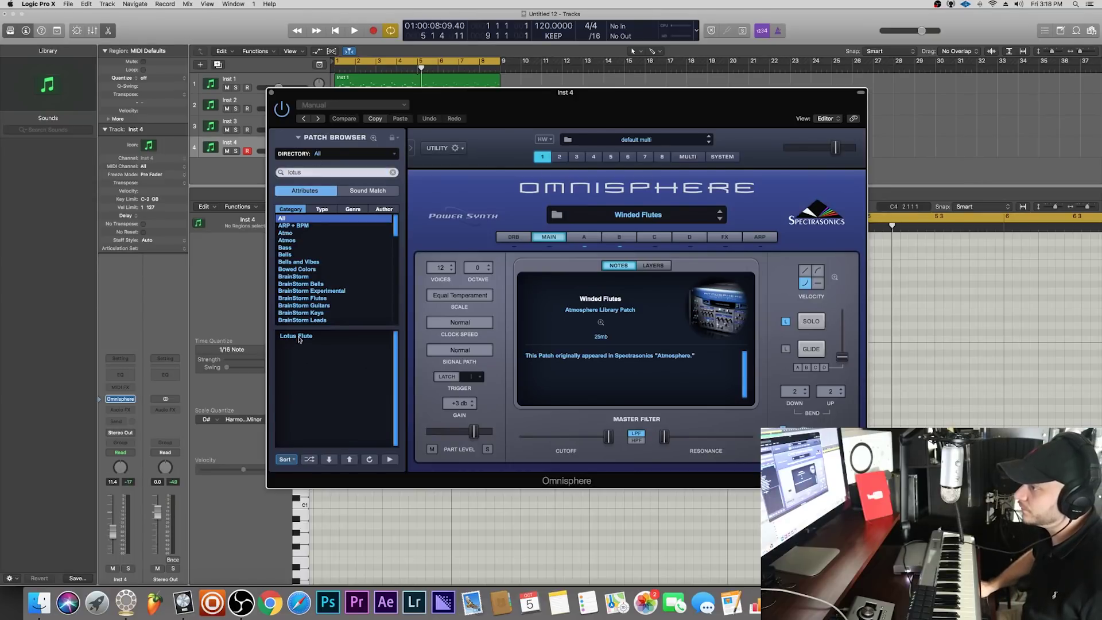
pyautogui.click(299, 337)
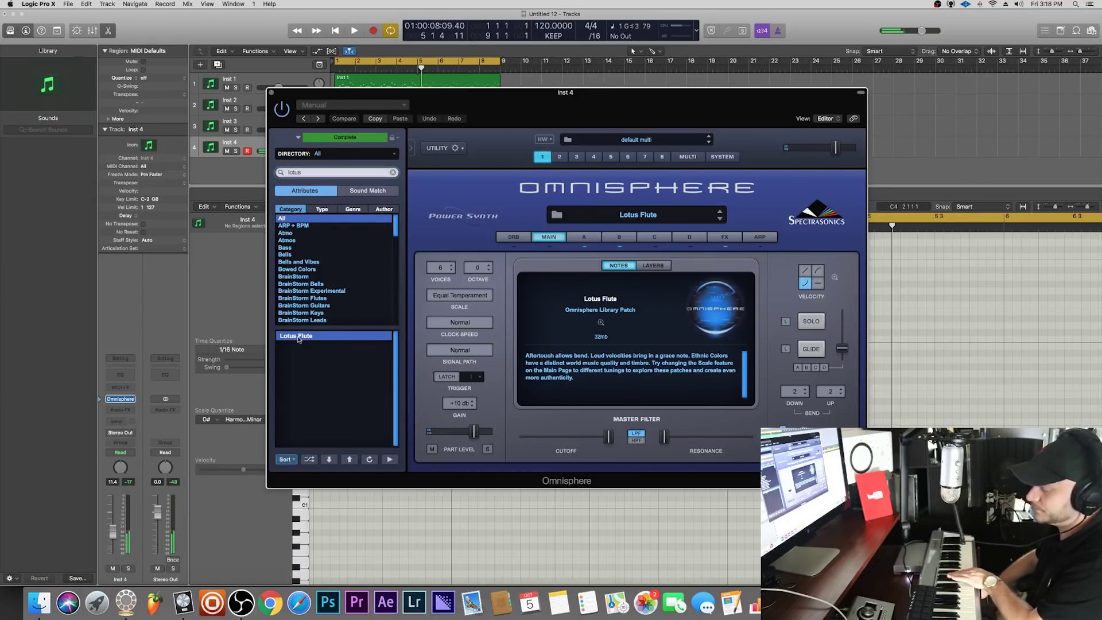
pyautogui.press('space')
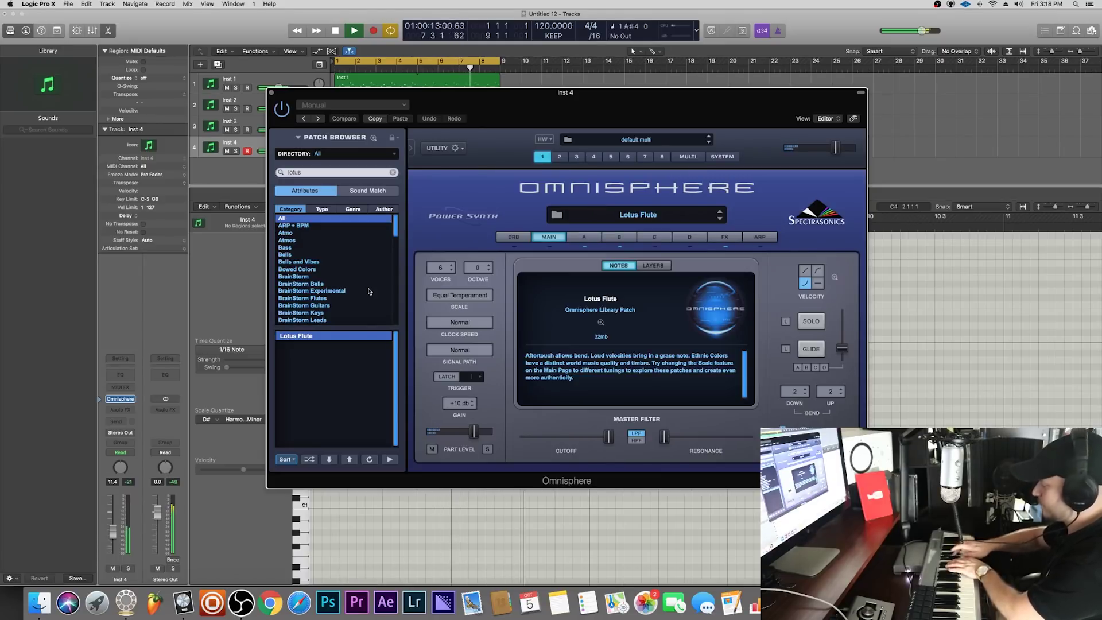
pyautogui.moveTo(465, 102); pyautogui.dragTo(606, 104)
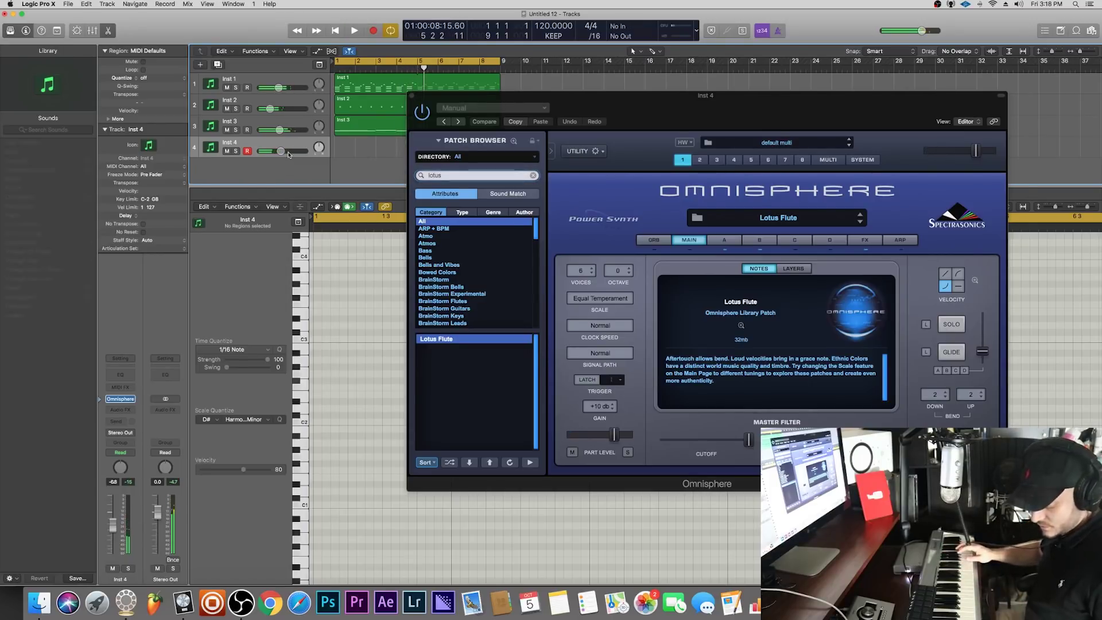
# - Record an eight-bar Lotus Flute melody on Inst 4 and close the instrument window
pyautogui.press('r')
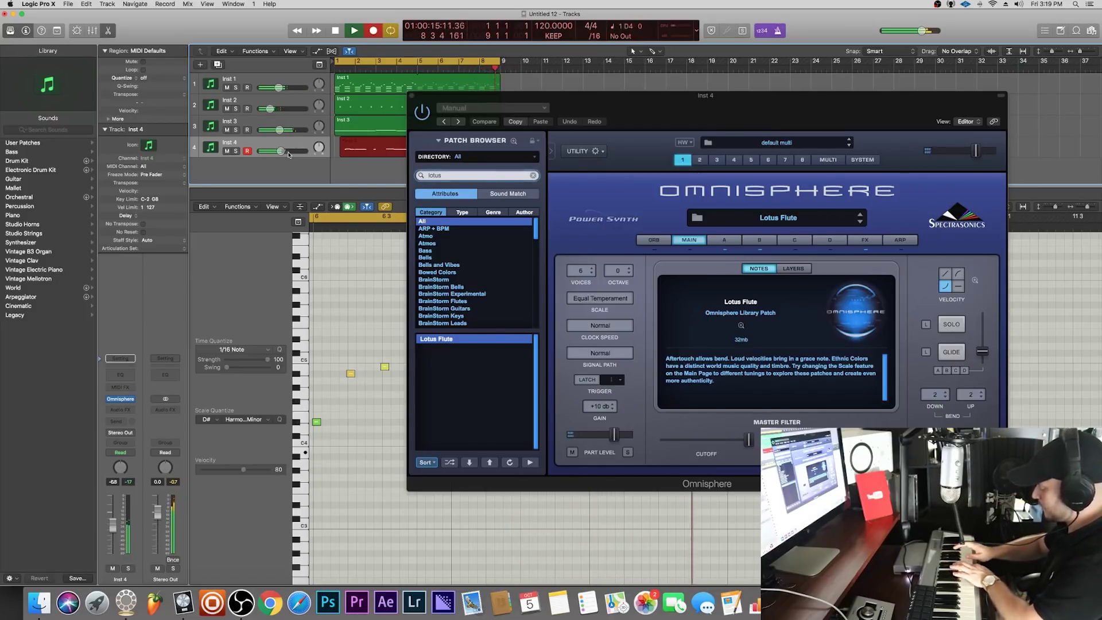
pyautogui.press('space')
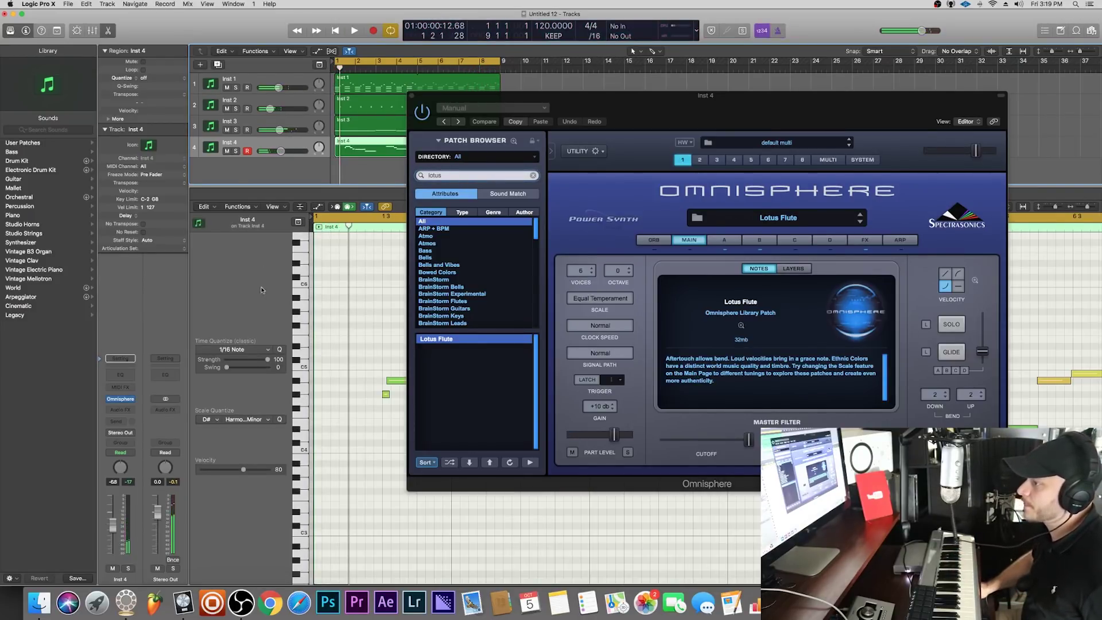
pyautogui.click(411, 96)
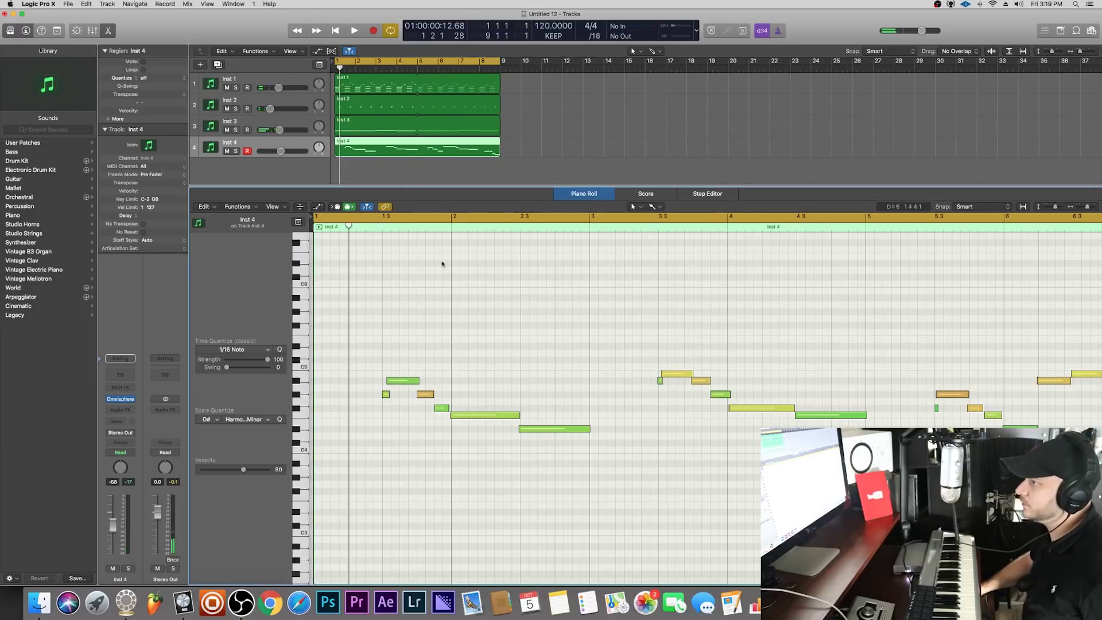
# - Align the off-grid long notes of the Inst 4 melody to the 1/16 grid and play back the start
pyautogui.hscroll(5, 606, 457)
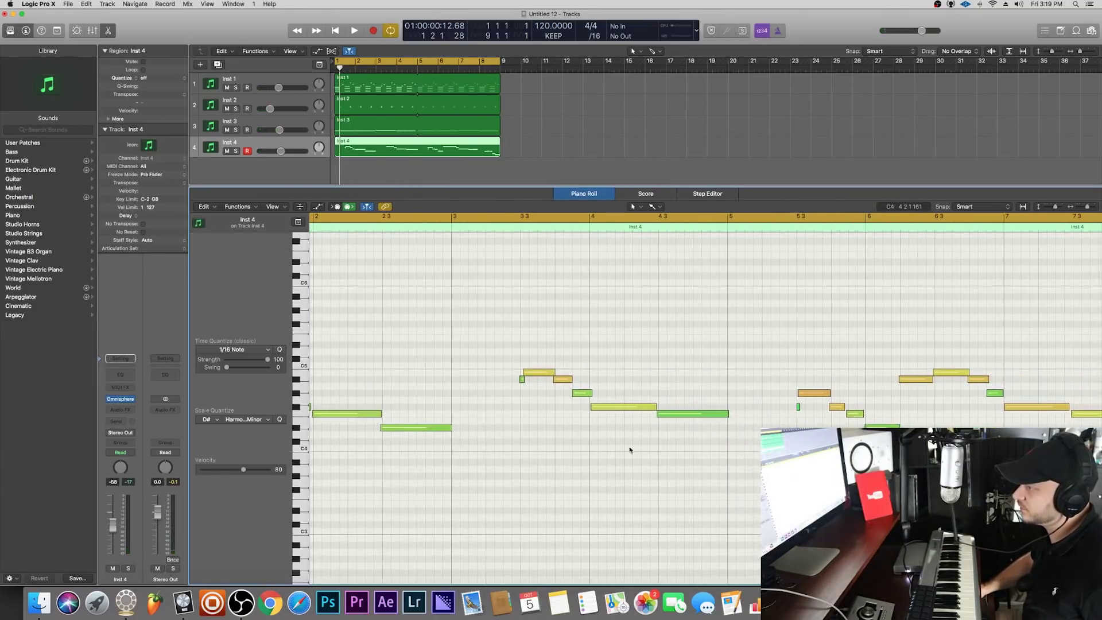
pyautogui.click(429, 427)
pyautogui.click(693, 413)
pyautogui.hscroll(8, 670, 422)
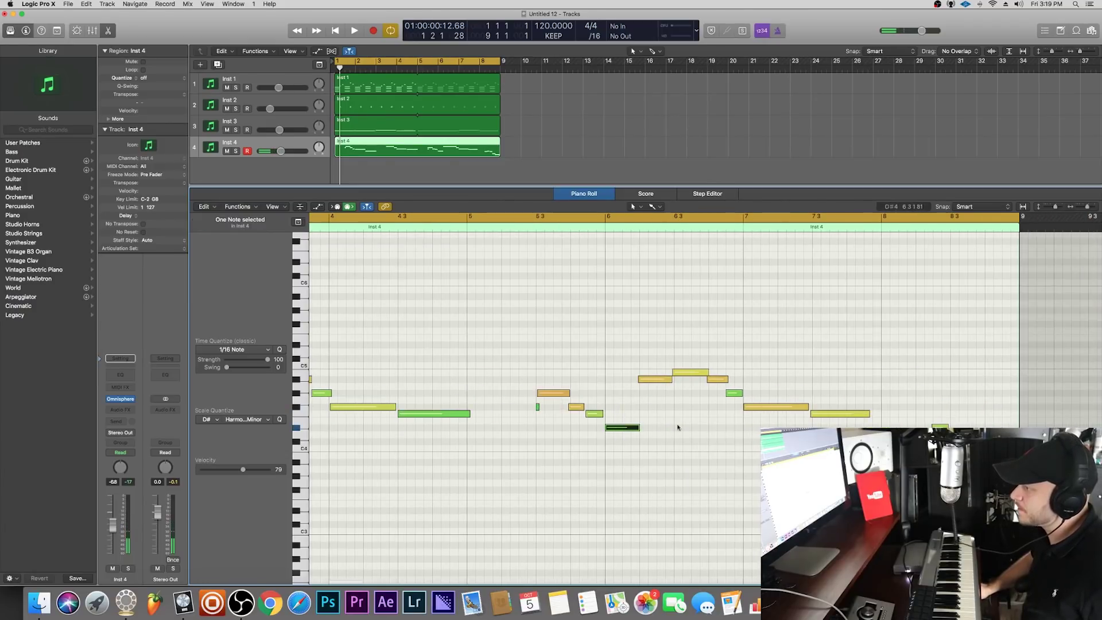
pyautogui.hscroll(4, 813, 425)
pyautogui.click(904, 441)
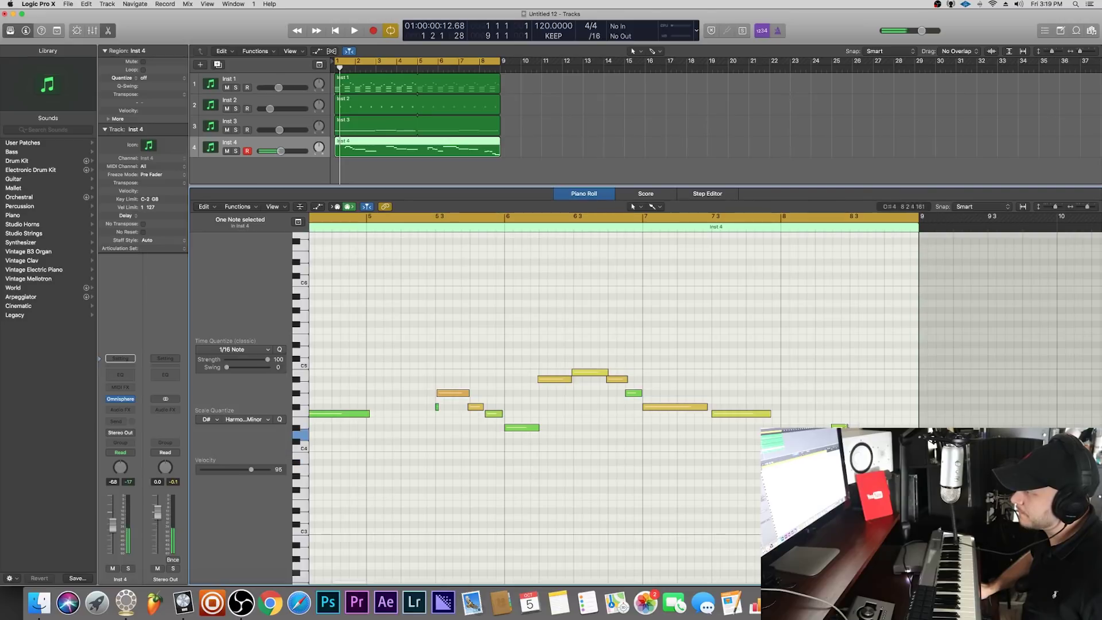
pyautogui.press('space')
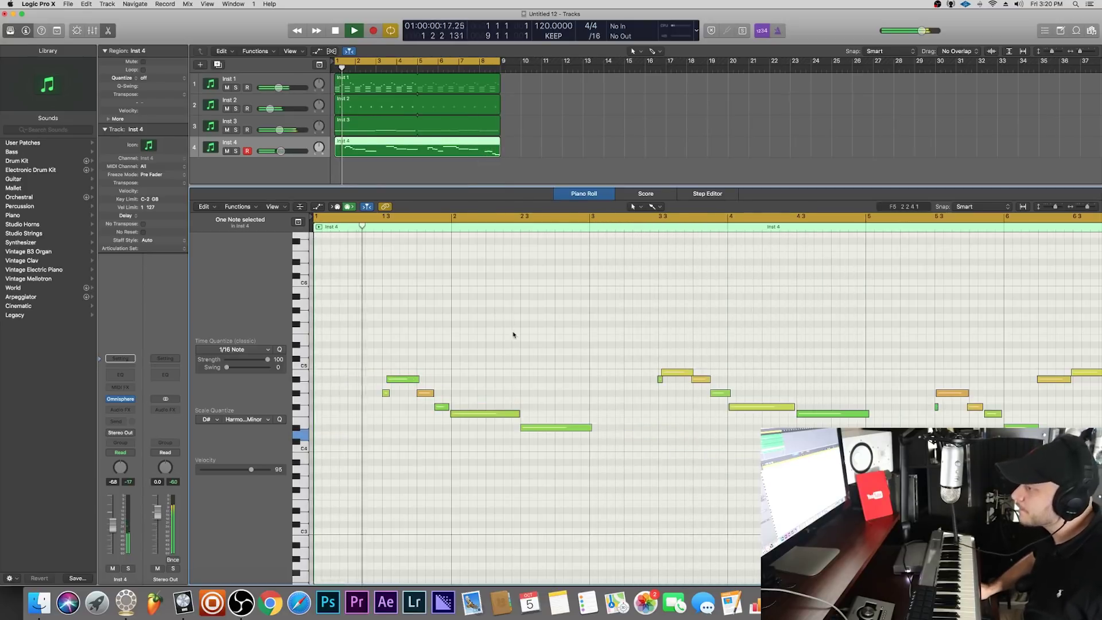
pyautogui.press('space')
# - Copy the last five melody notes in bar 8 of Inst 4 one octave higher and play back the loop
pyautogui.hscroll(10, 546, 344)
pyautogui.moveTo(622, 387); pyautogui.dragTo(721, 505)
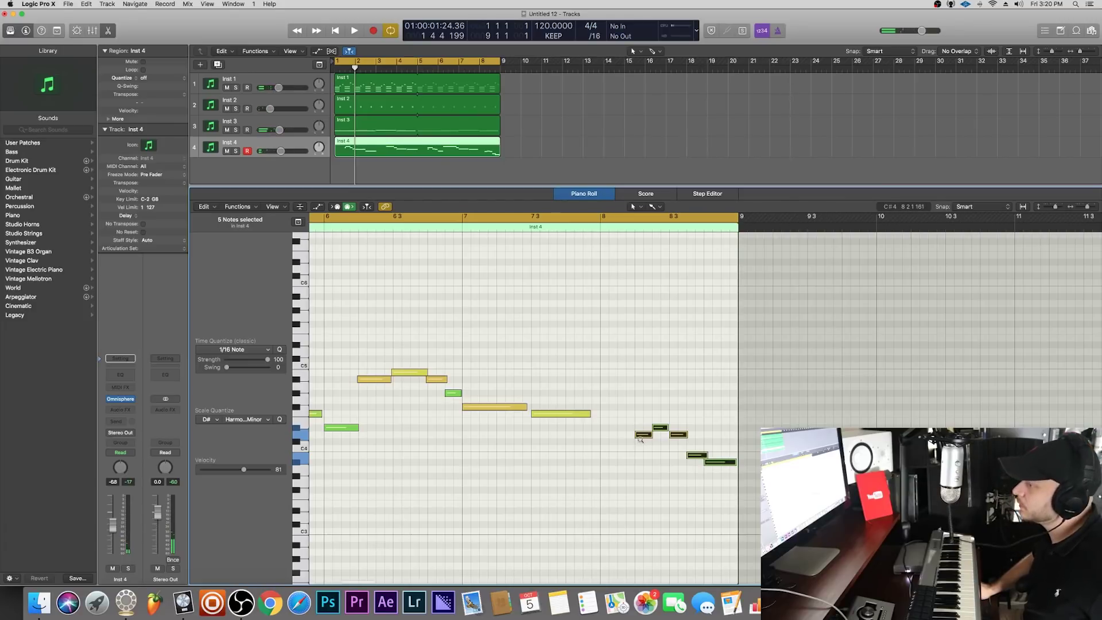
pyautogui.moveTo(641, 438); pyautogui.dragTo(642, 354)
pyautogui.press('space')
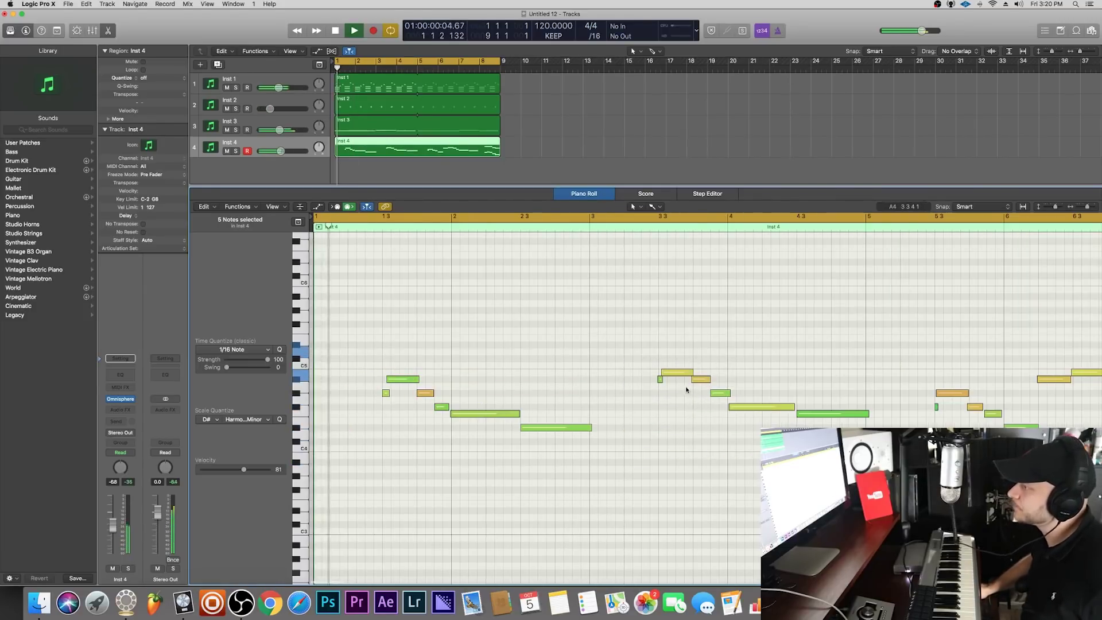
pyautogui.hscroll(12, 688, 397)
pyautogui.hscroll(-8, 688, 397)
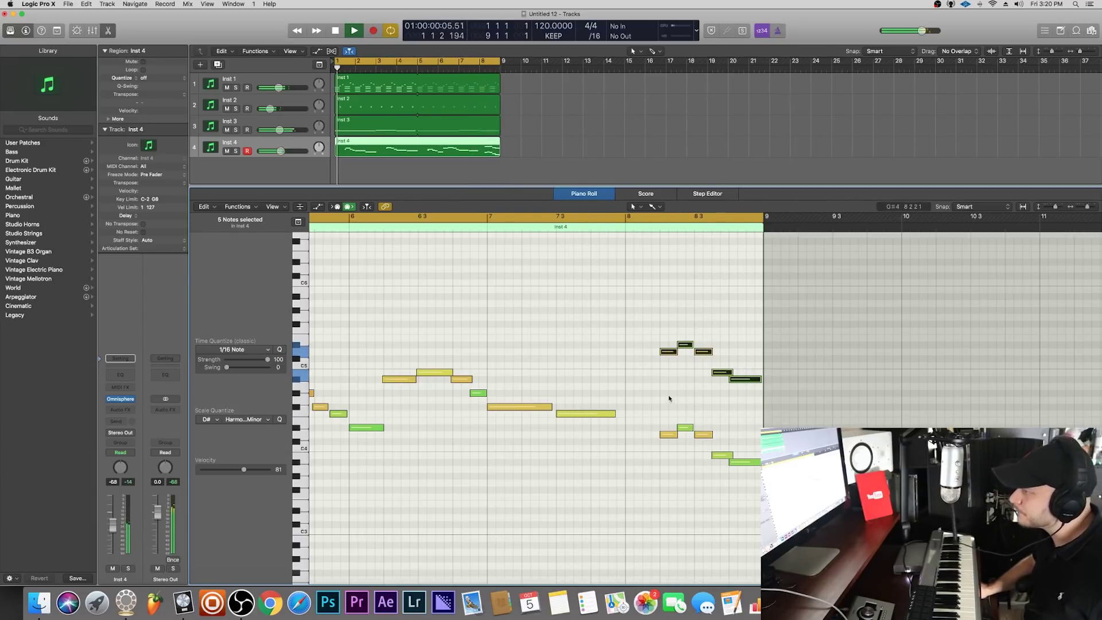
# - Show the Note Velocity lane for Inst 4, lower the five octave-up notes in bar 8 by about 20, and play back the loop
pyautogui.click(318, 207)
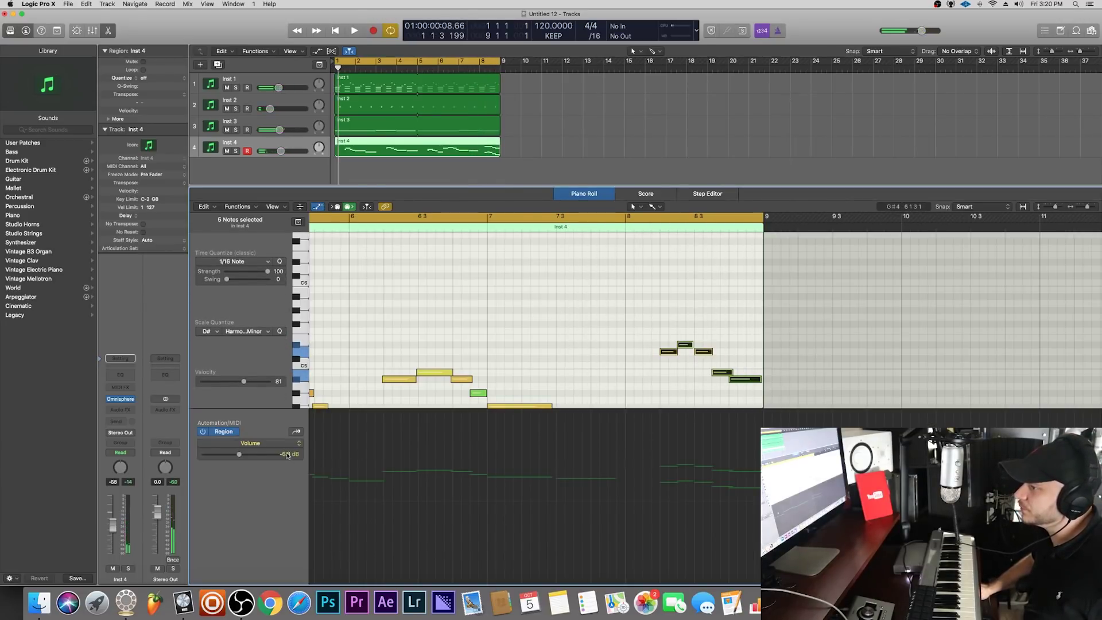
pyautogui.click(265, 442)
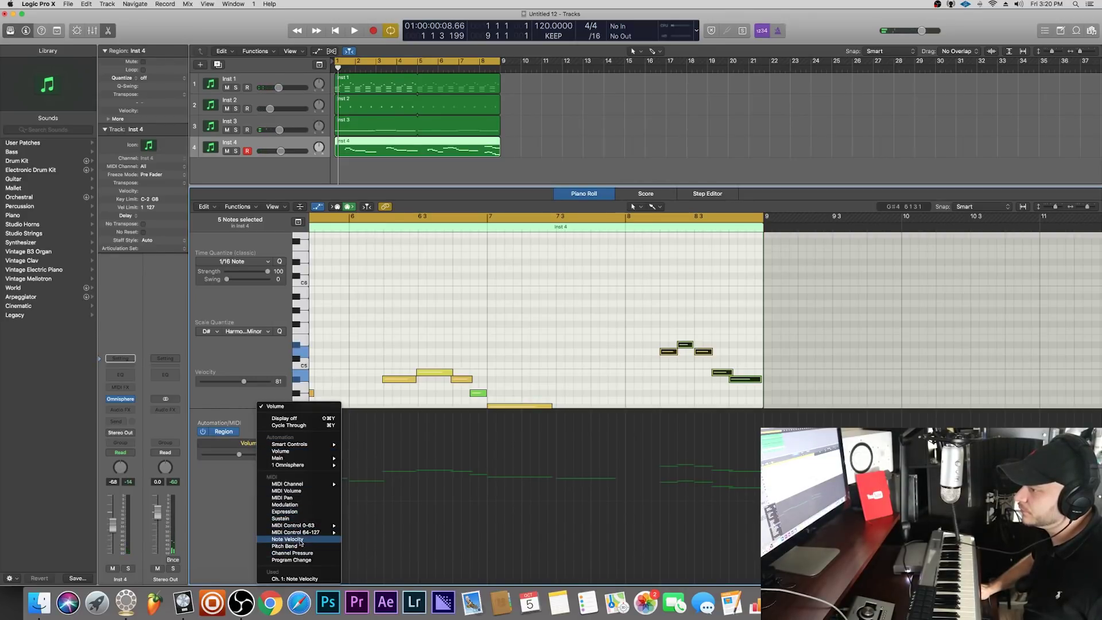
pyautogui.click(287, 540)
pyautogui.moveTo(661, 454)
pyautogui.mouseDown()
pyautogui.moveTo(660, 476)
pyautogui.moveTo(661, 458)
pyautogui.mouseUp()
pyautogui.moveTo(661, 325)
pyautogui.mouseDown()
pyautogui.moveTo(707, 379)
pyautogui.moveTo(715, 425)
pyautogui.mouseUp()
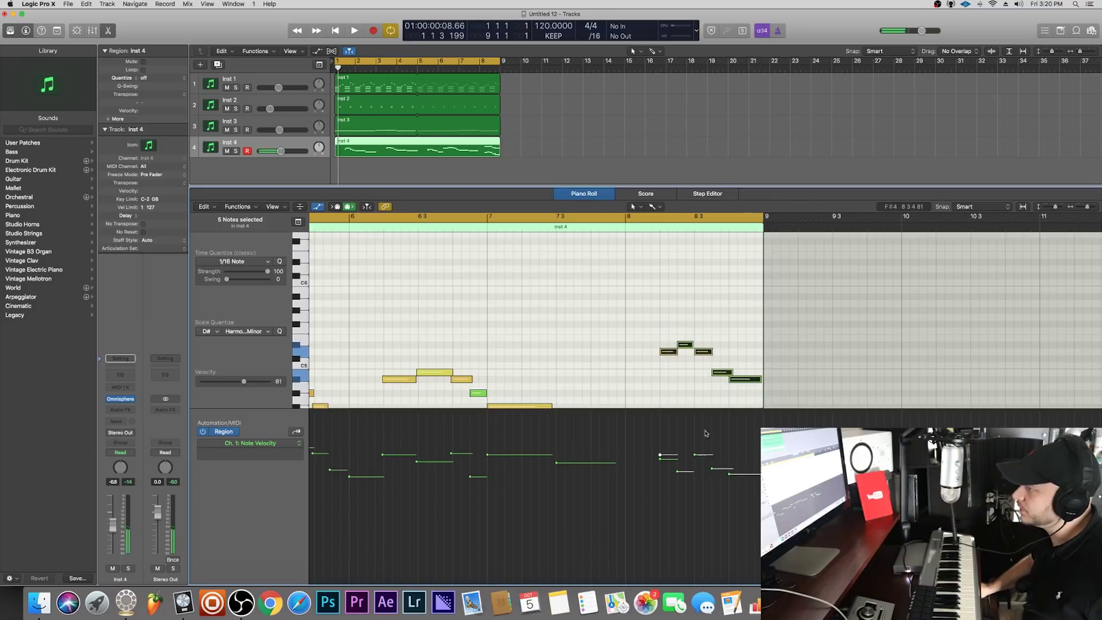
pyautogui.moveTo(658, 456); pyautogui.dragTo(659, 466)
pyautogui.press('space')
pyautogui.click(733, 281)
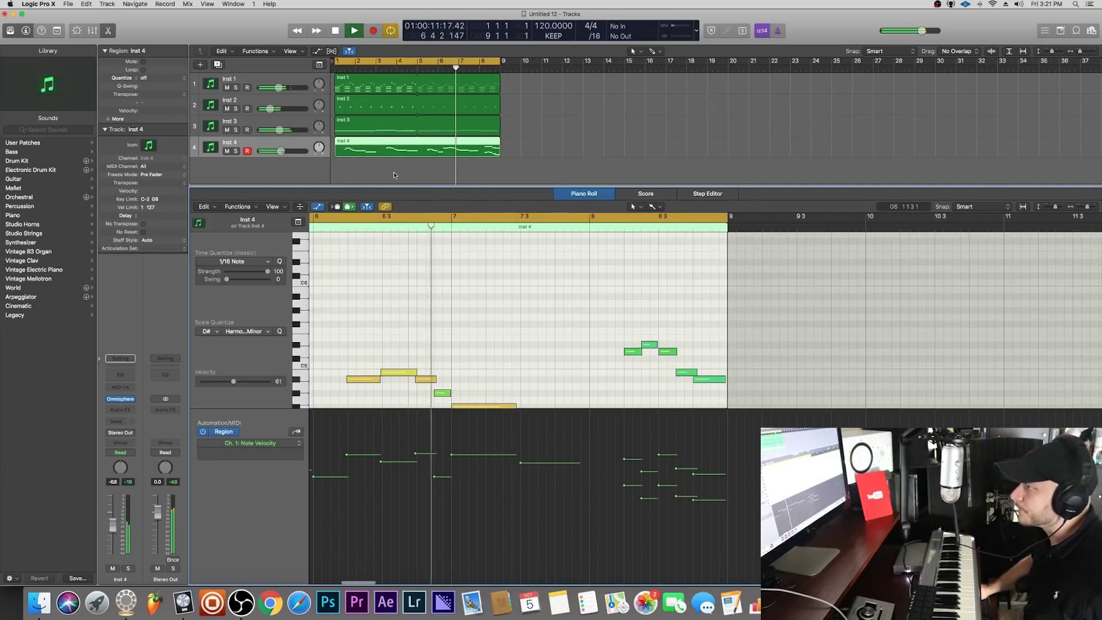
# - Add a B3 note at the end of bar 7 in Inst 4 and stretch it to the five-note run in bar 8
pyautogui.press('space')
pyautogui.scroll(5, 594, 340)
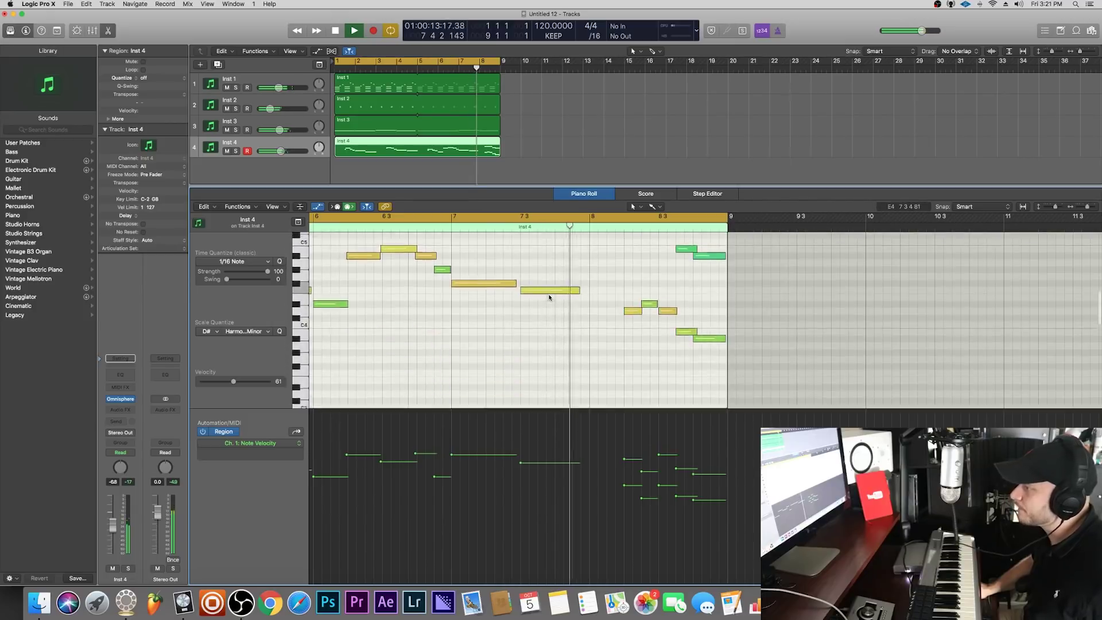
pyautogui.scroll(1, 594, 340)
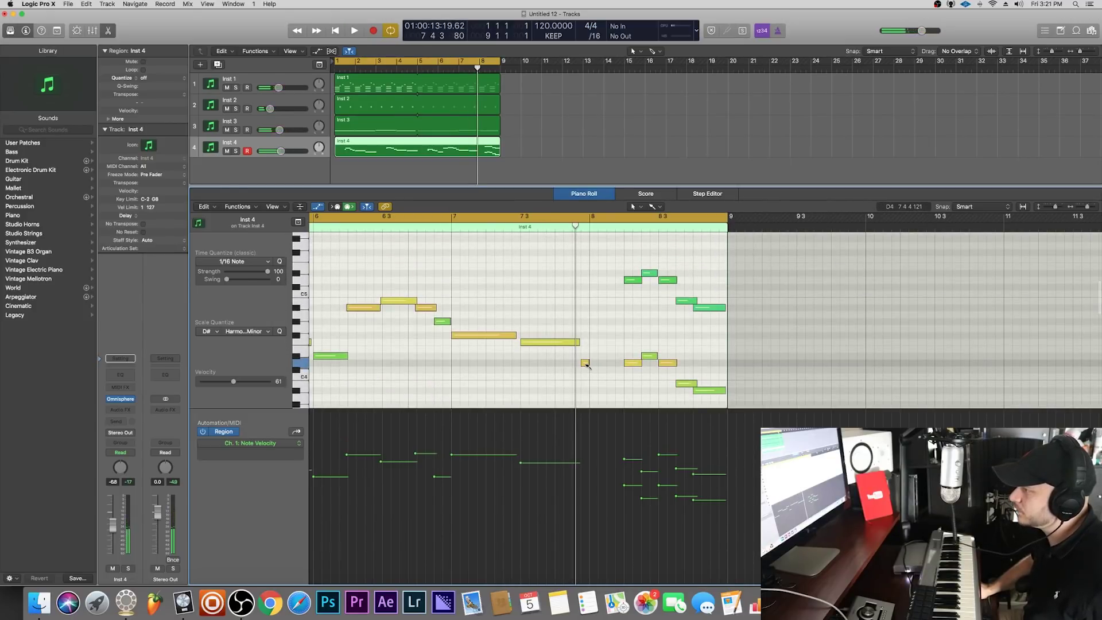
pyautogui.click(585, 391)
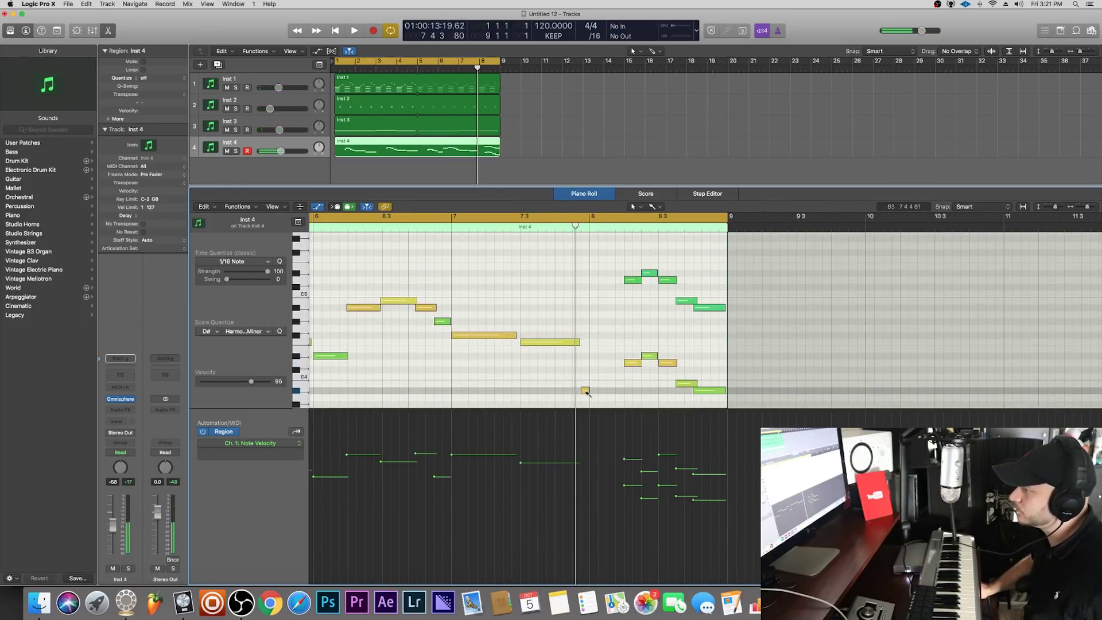
pyautogui.moveTo(585, 390); pyautogui.dragTo(624, 391)
pyautogui.press('space')
pyautogui.click(547, 363)
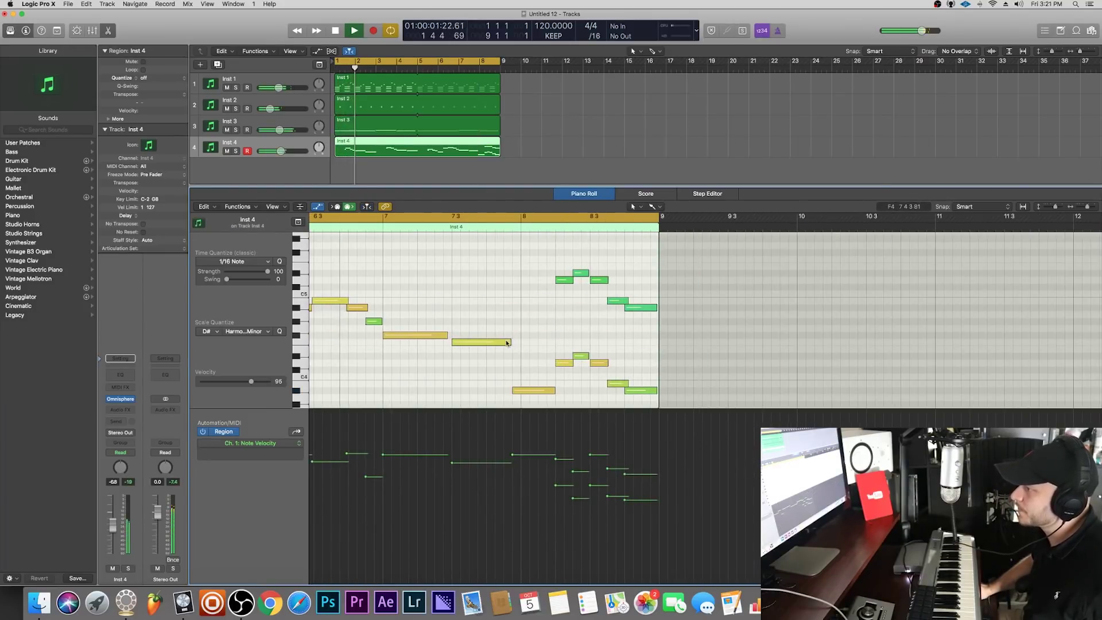
# - Make the last long note of bar 7 and the B3 note meet at bar 8, and set the B3 note's velocity to 86
pyautogui.moveTo(508, 343); pyautogui.dragTo(521, 342)
pyautogui.moveTo(534, 390); pyautogui.dragTo(554, 393)
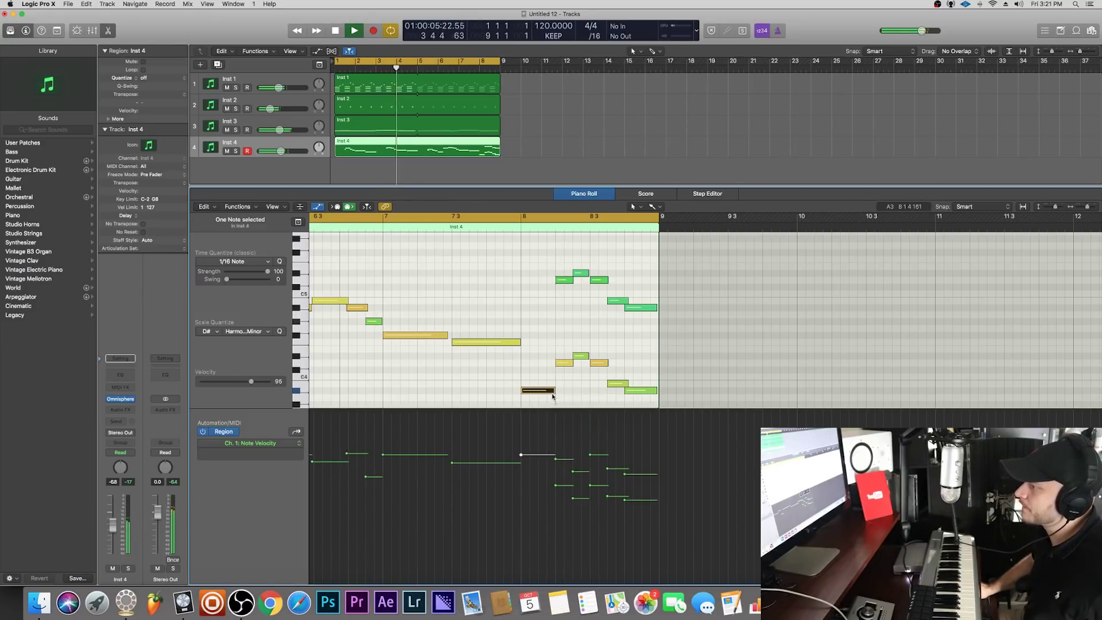
pyautogui.moveTo(521, 458); pyautogui.dragTo(521, 466)
pyautogui.click(550, 357)
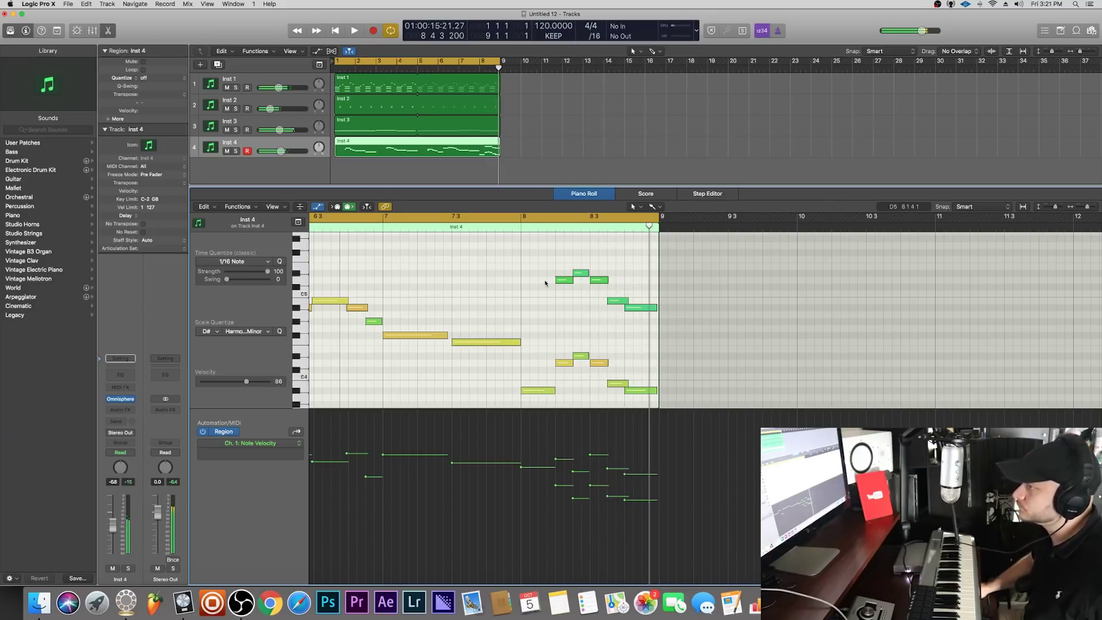
pyautogui.click(555, 127)
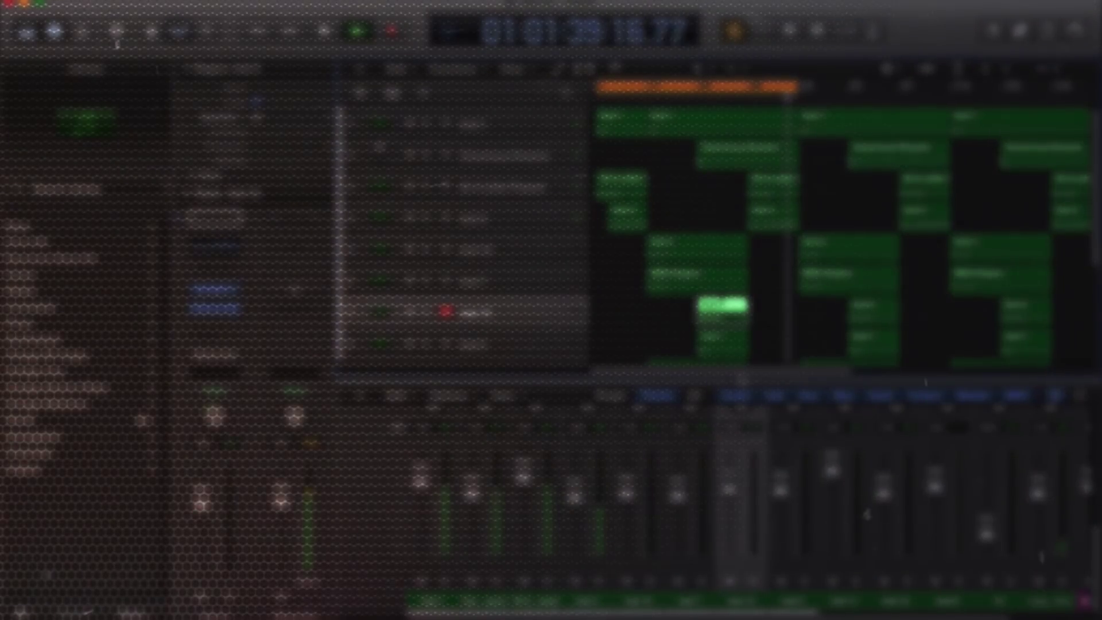
pyautogui.moveTo(649, 90); pyautogui.dragTo(698, 91)
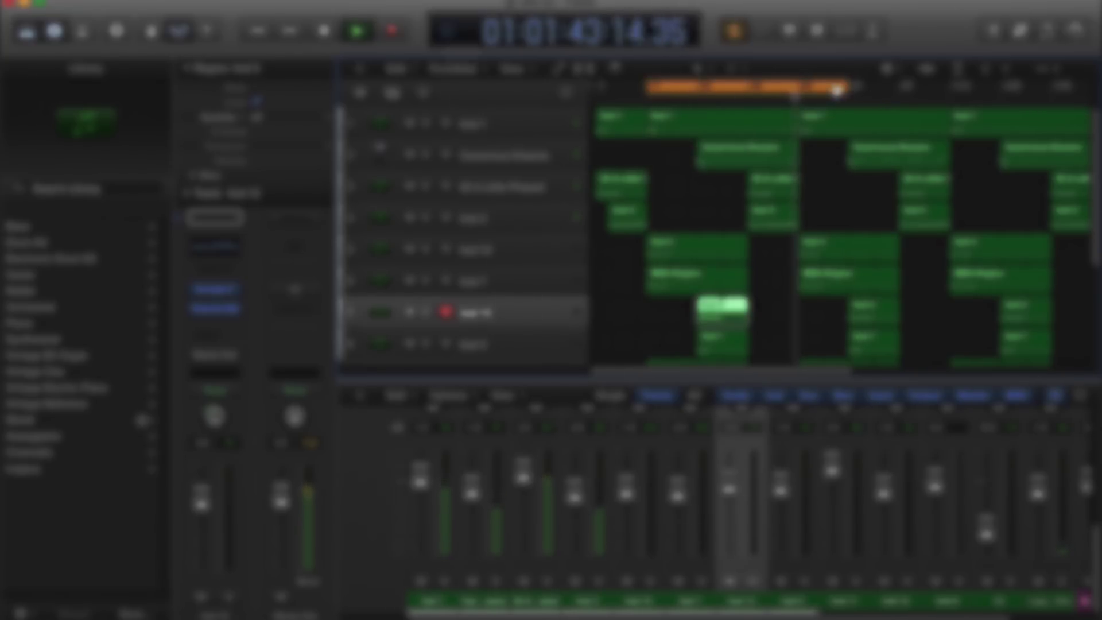